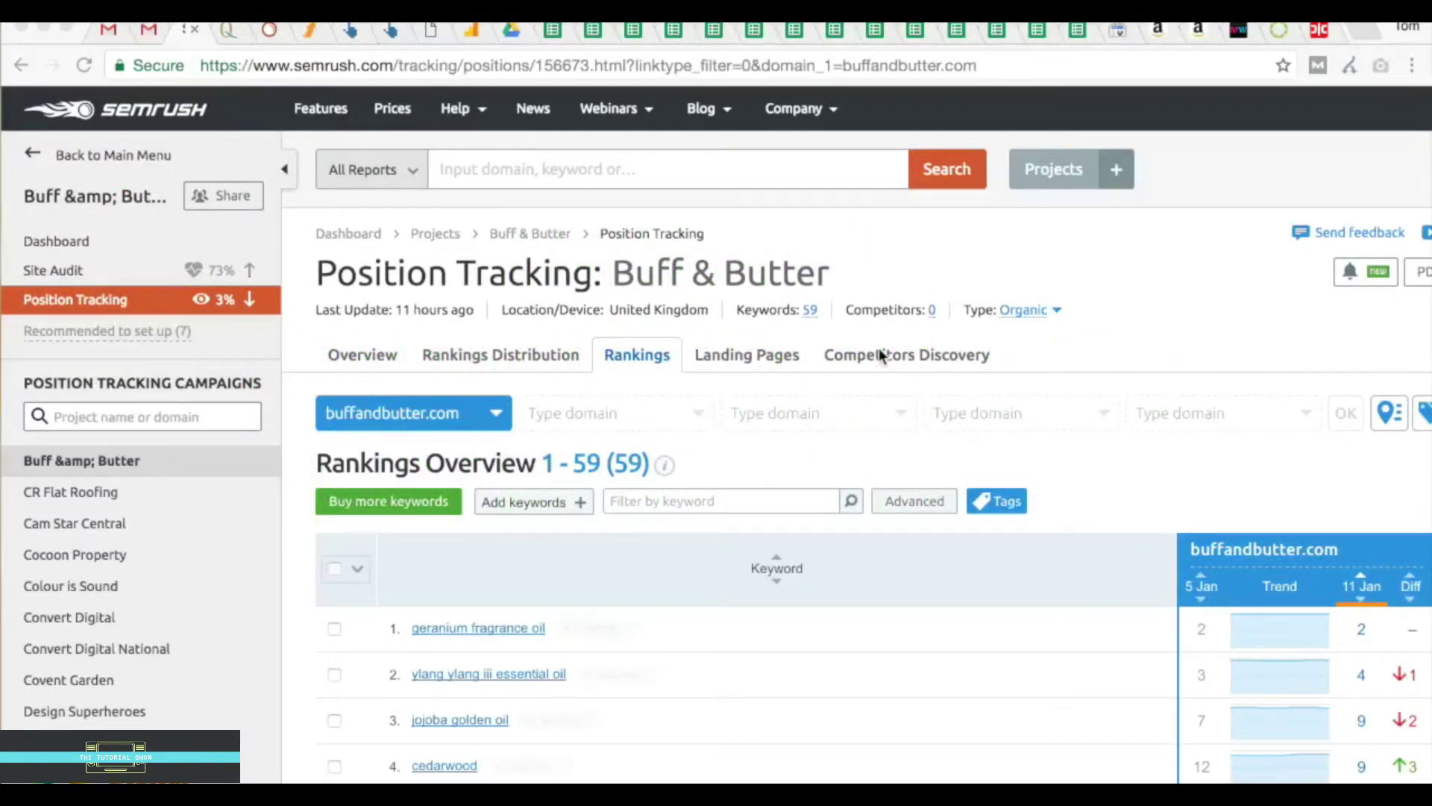
Select buffandbutter.com's 11 Jan 2017 position 10 for 'carrier oils' in the rankings table
scroll(746, 493, "down", 2)
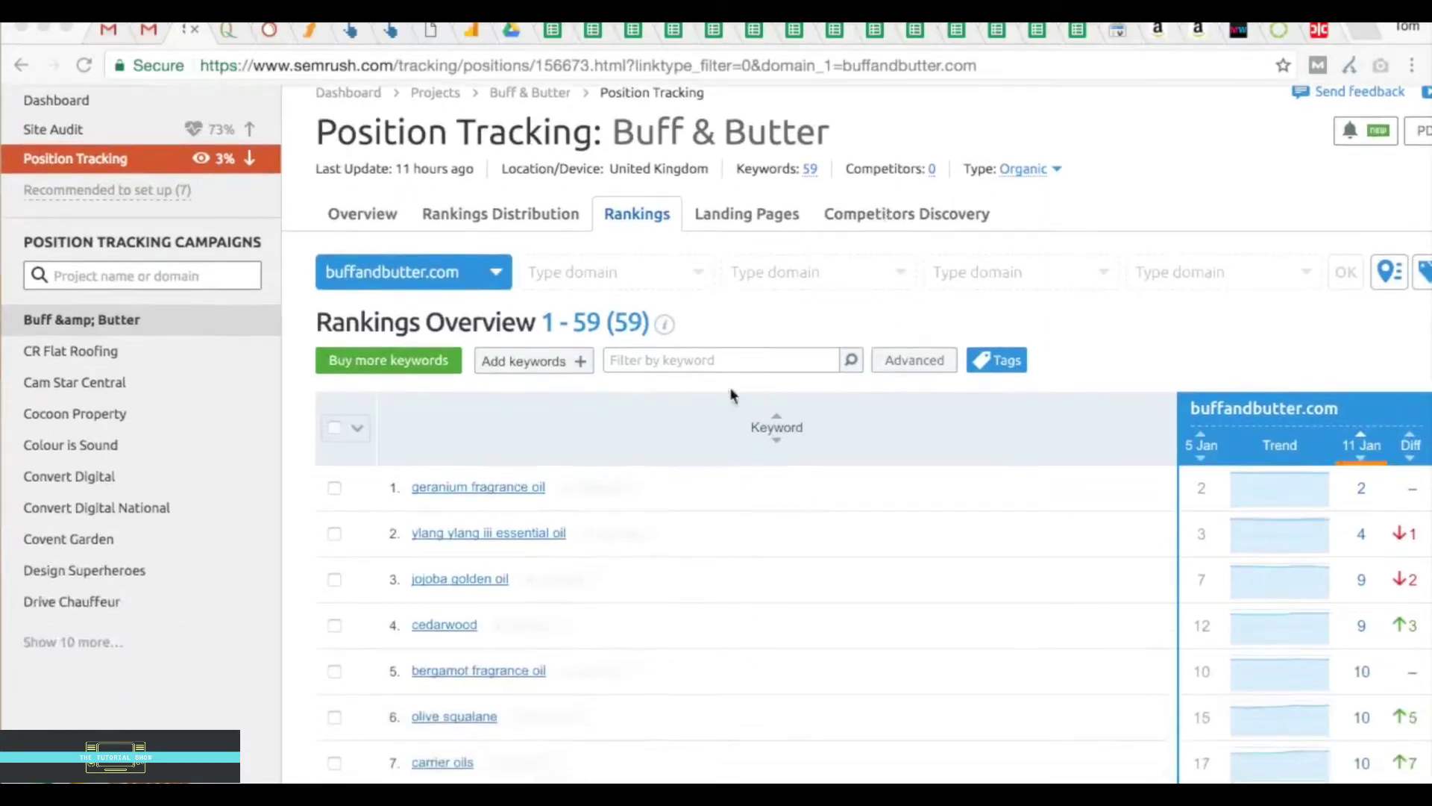
scroll(749, 347, "up", 1)
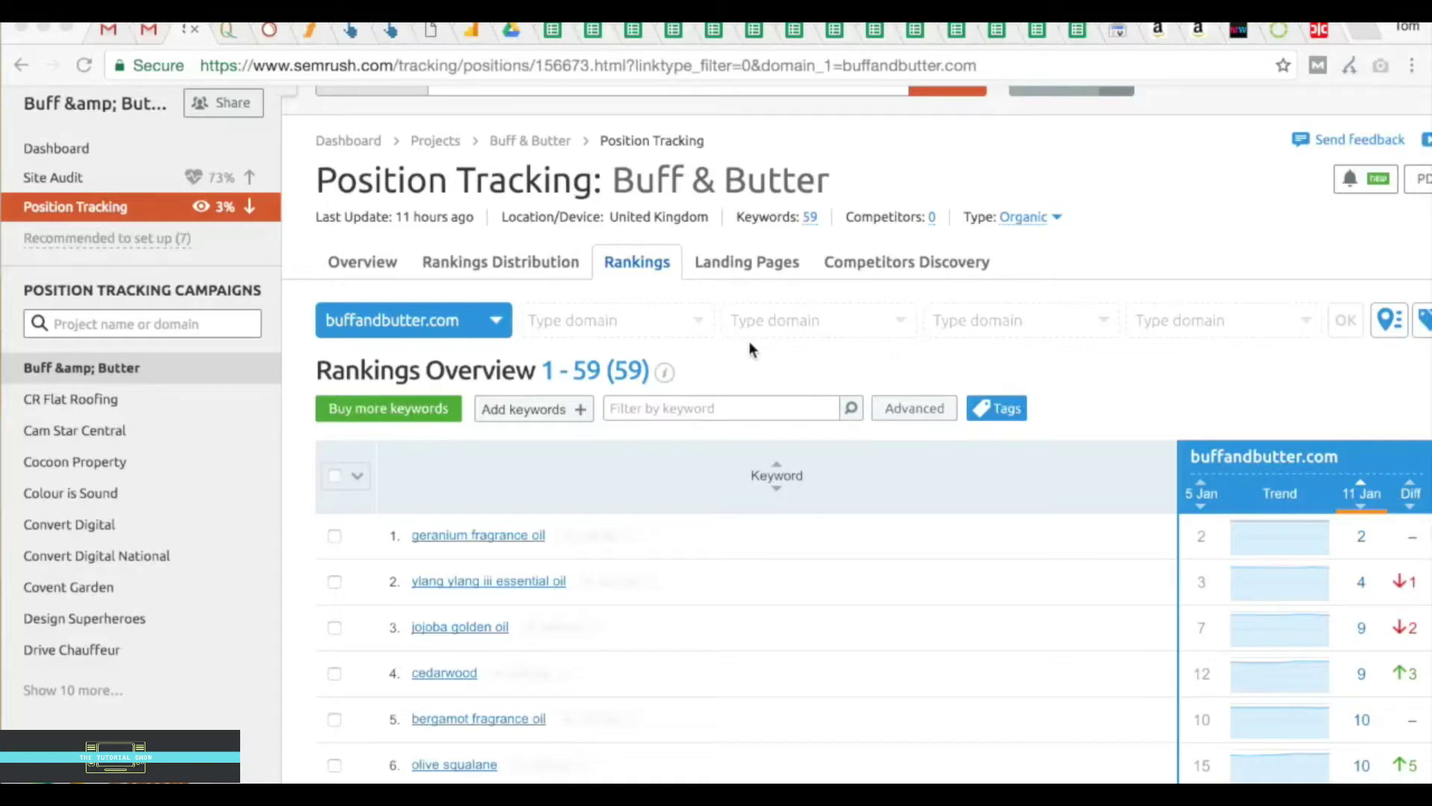
scroll(744, 358, "right", 1)
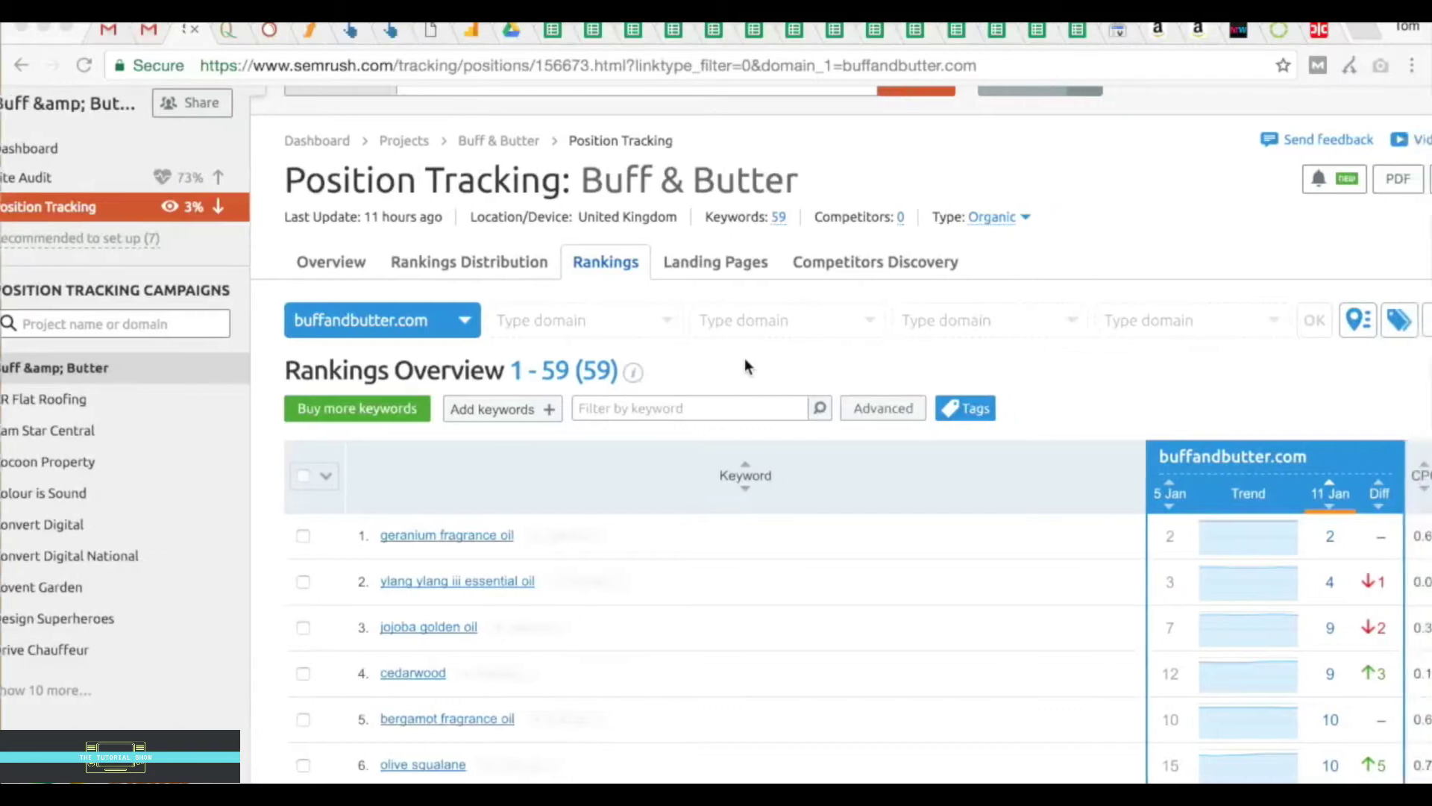
scroll(745, 358, "down", 3)
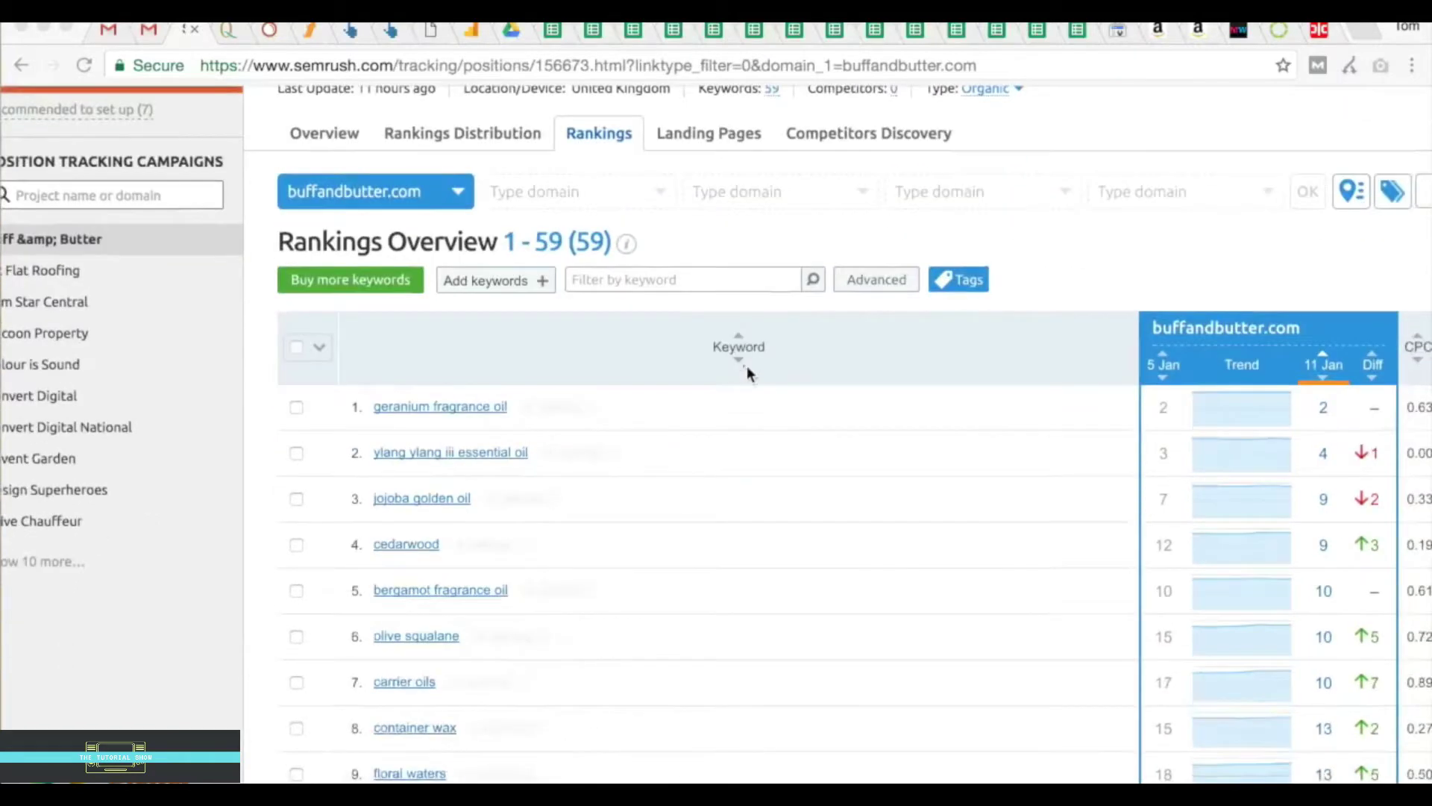
scroll(963, 631, "right", 2)
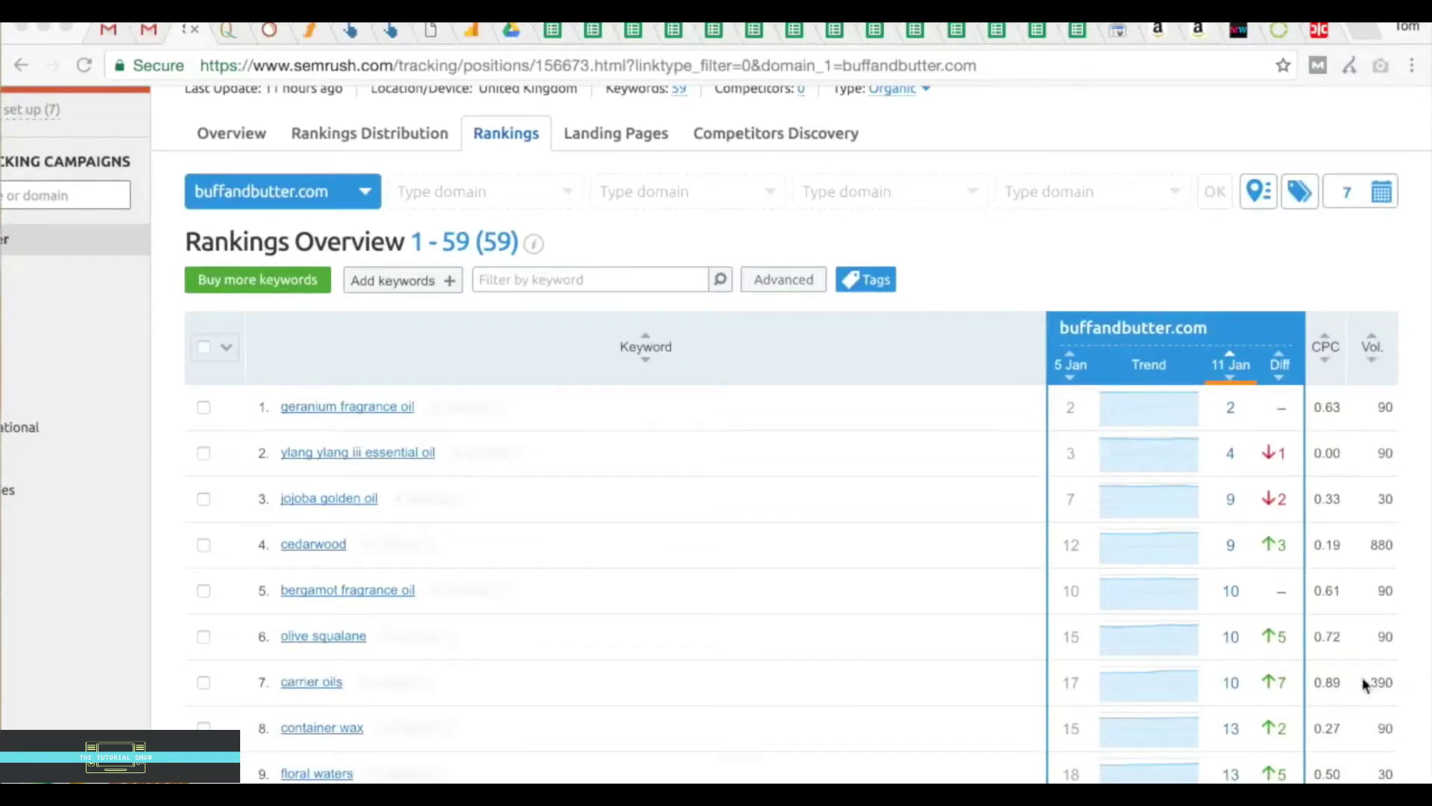
left_click(1232, 690)
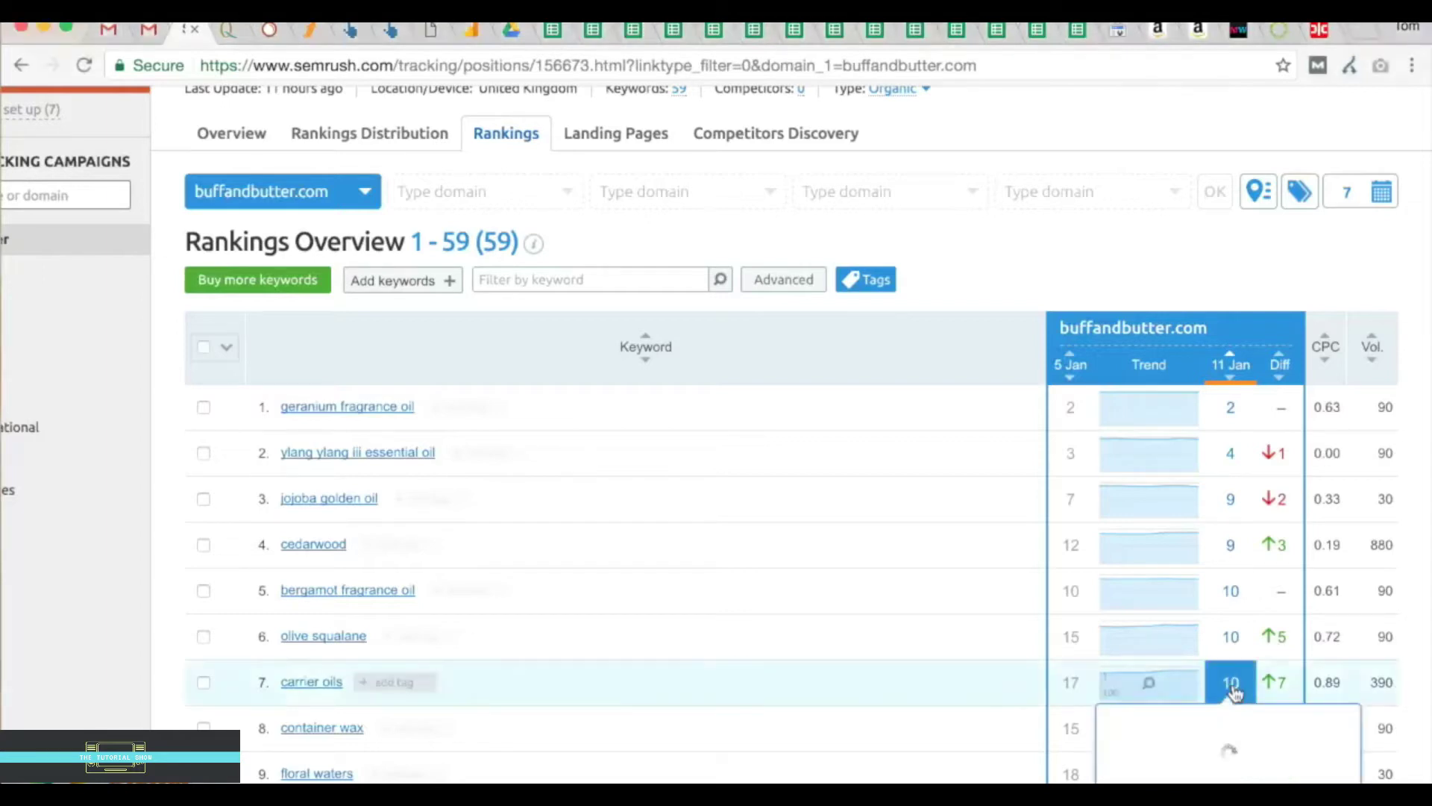
View the cached Google UK results snapshot for 'carrier oils' from 11 January 2017
scroll(1176, 683, "down", 2)
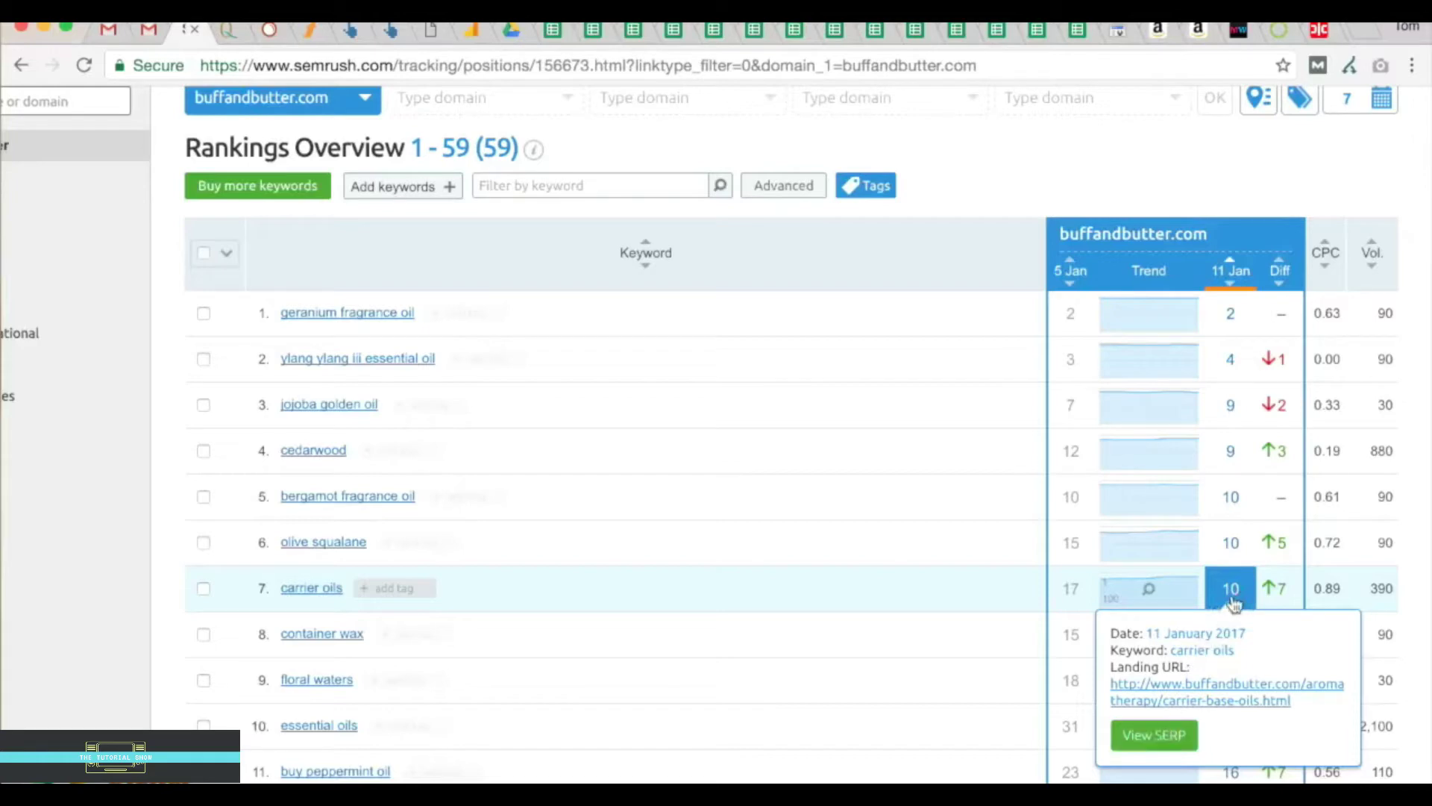
scroll(802, 601, "up", 5)
scroll(418, 371, "left", 3)
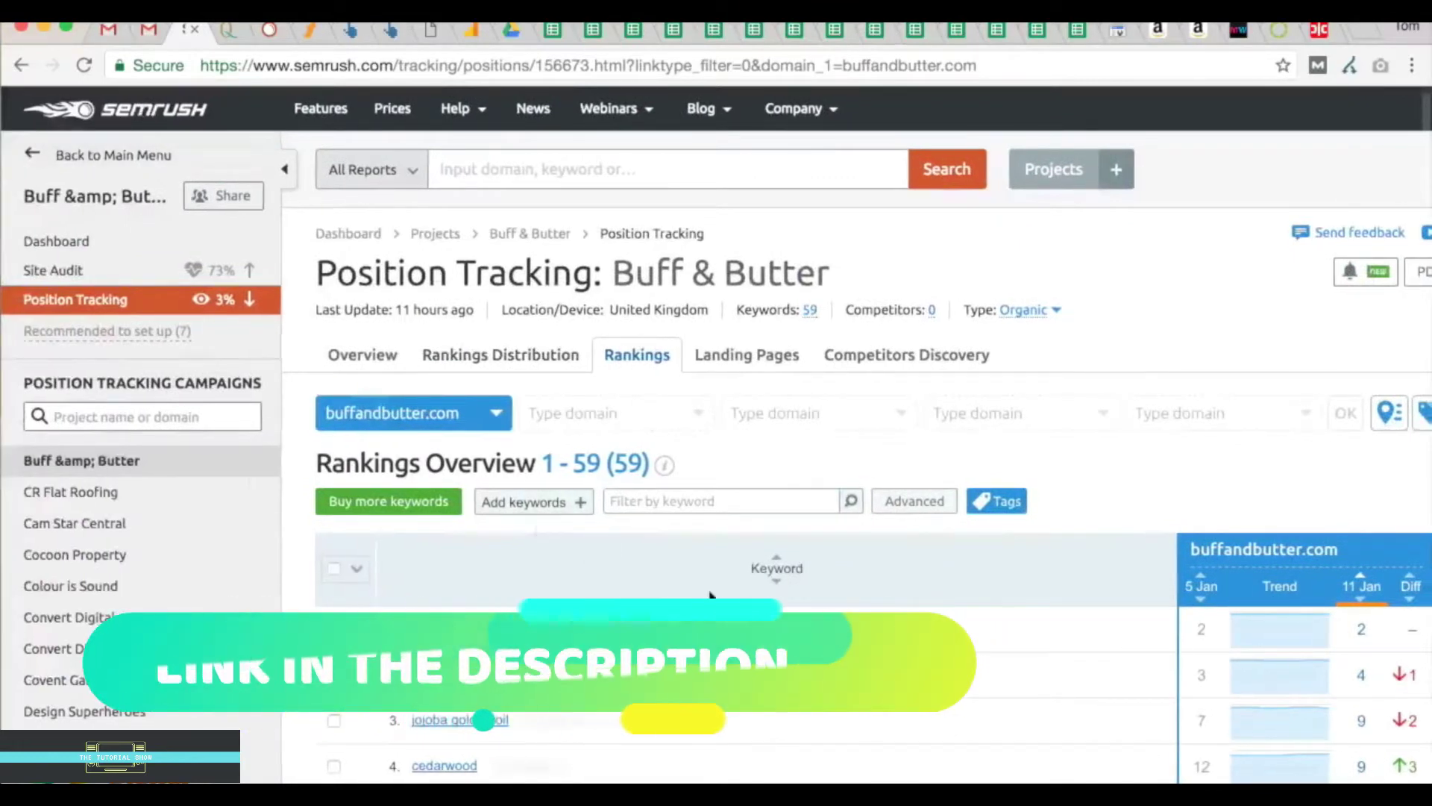
scroll(711, 597, "right", 2)
scroll(711, 596, "down", 4)
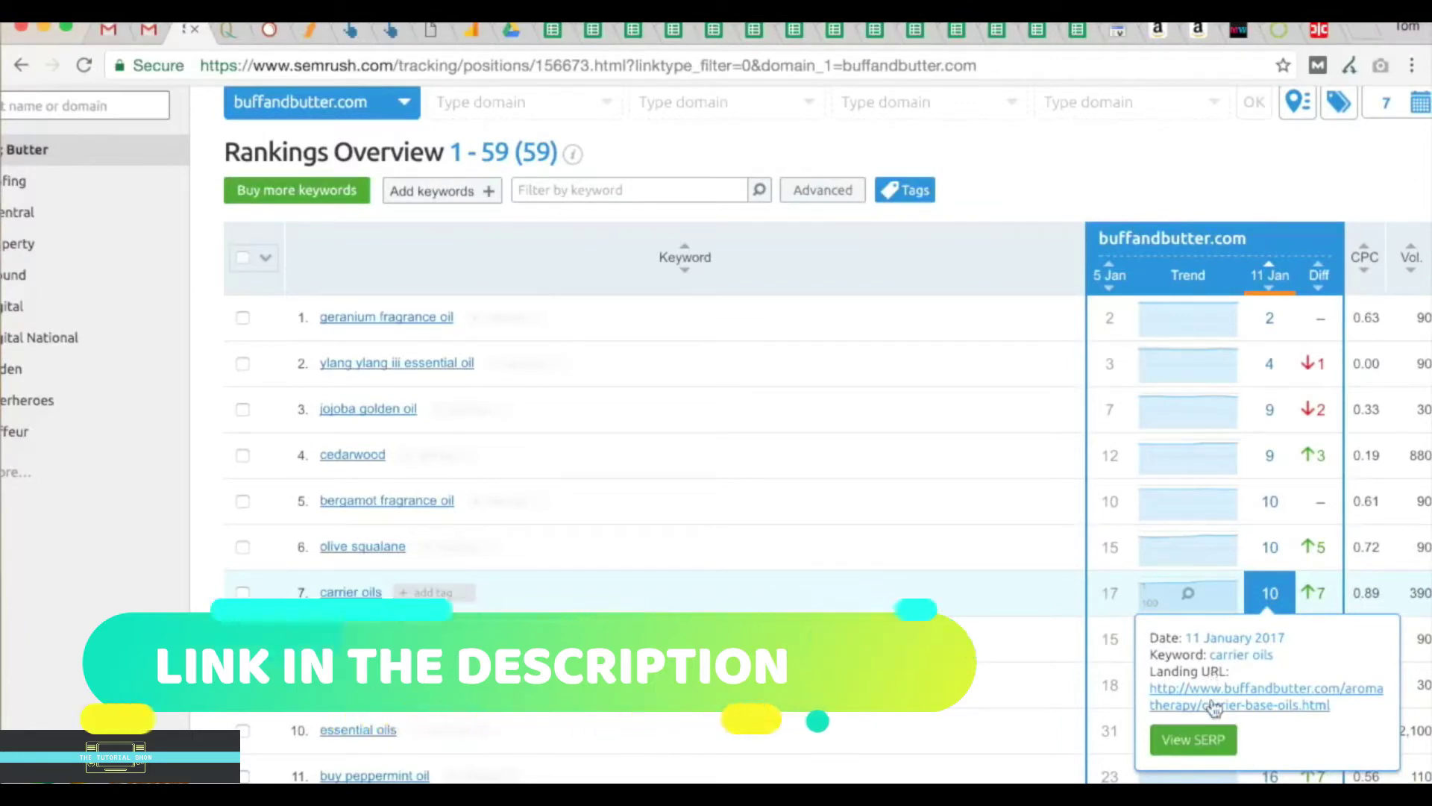
scroll(1214, 707, "down", 1)
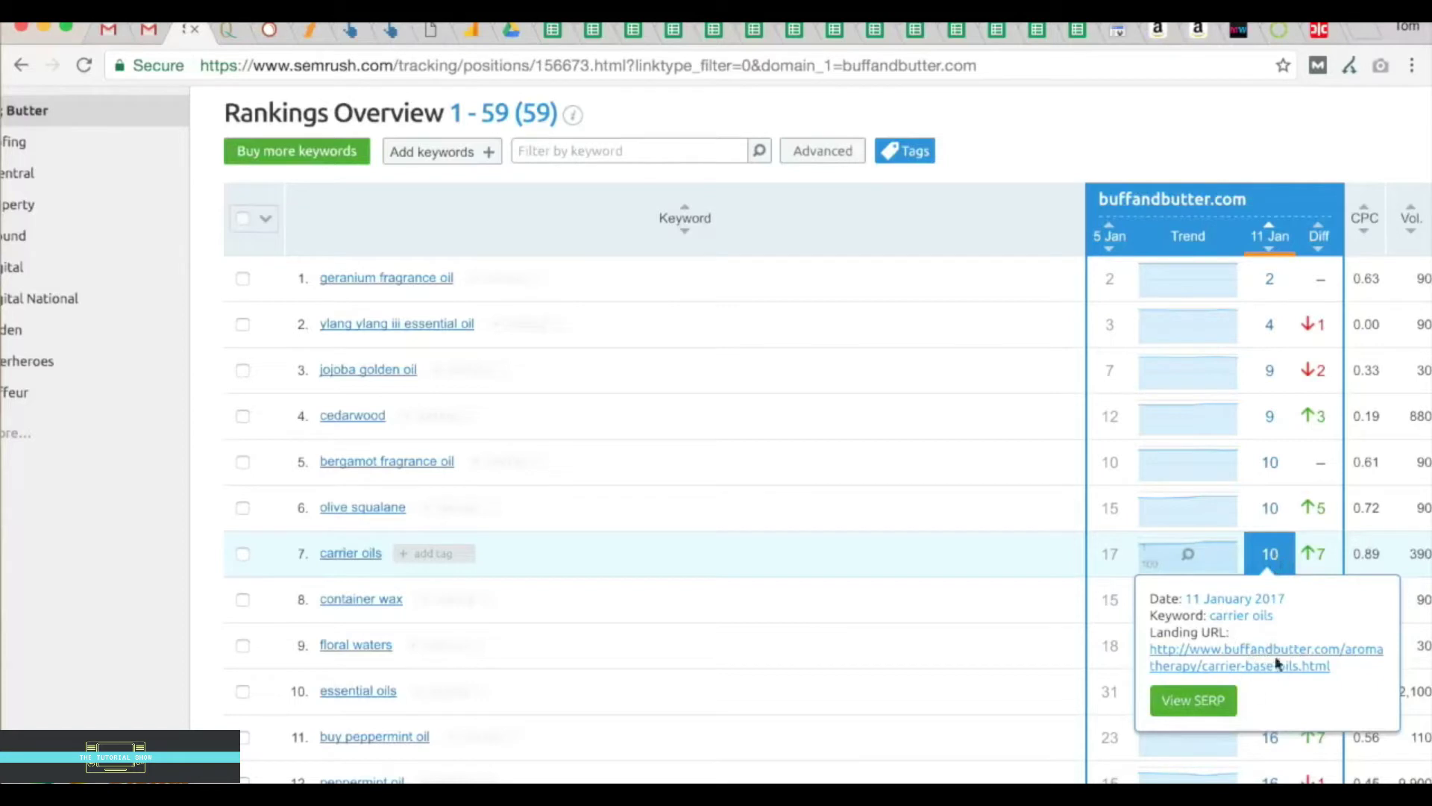
left_click(1194, 704)
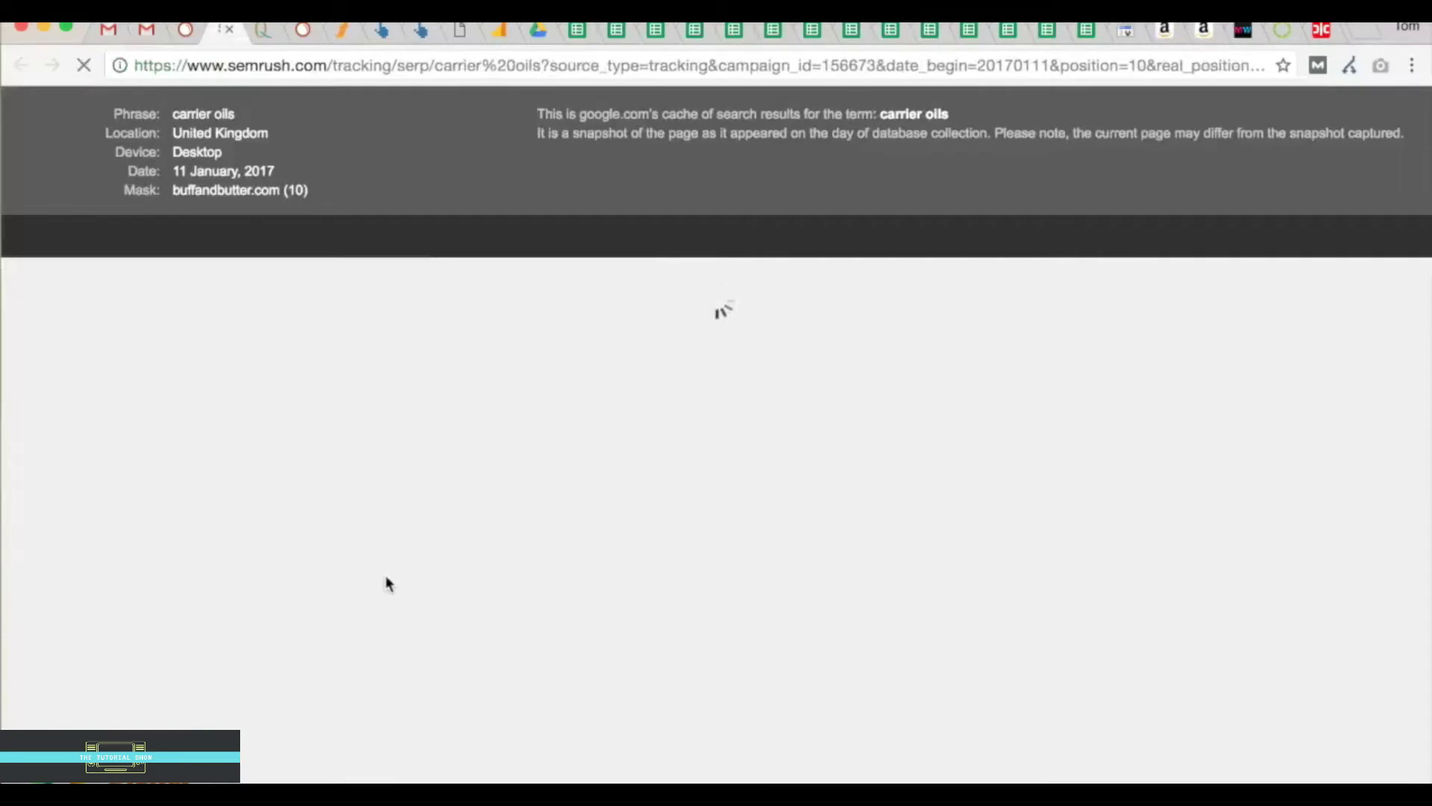
Open the 'Carrier Oils - Quinessence Aromatherapy' result from the cached SERP snapshot
scroll(388, 585, "up", 3)
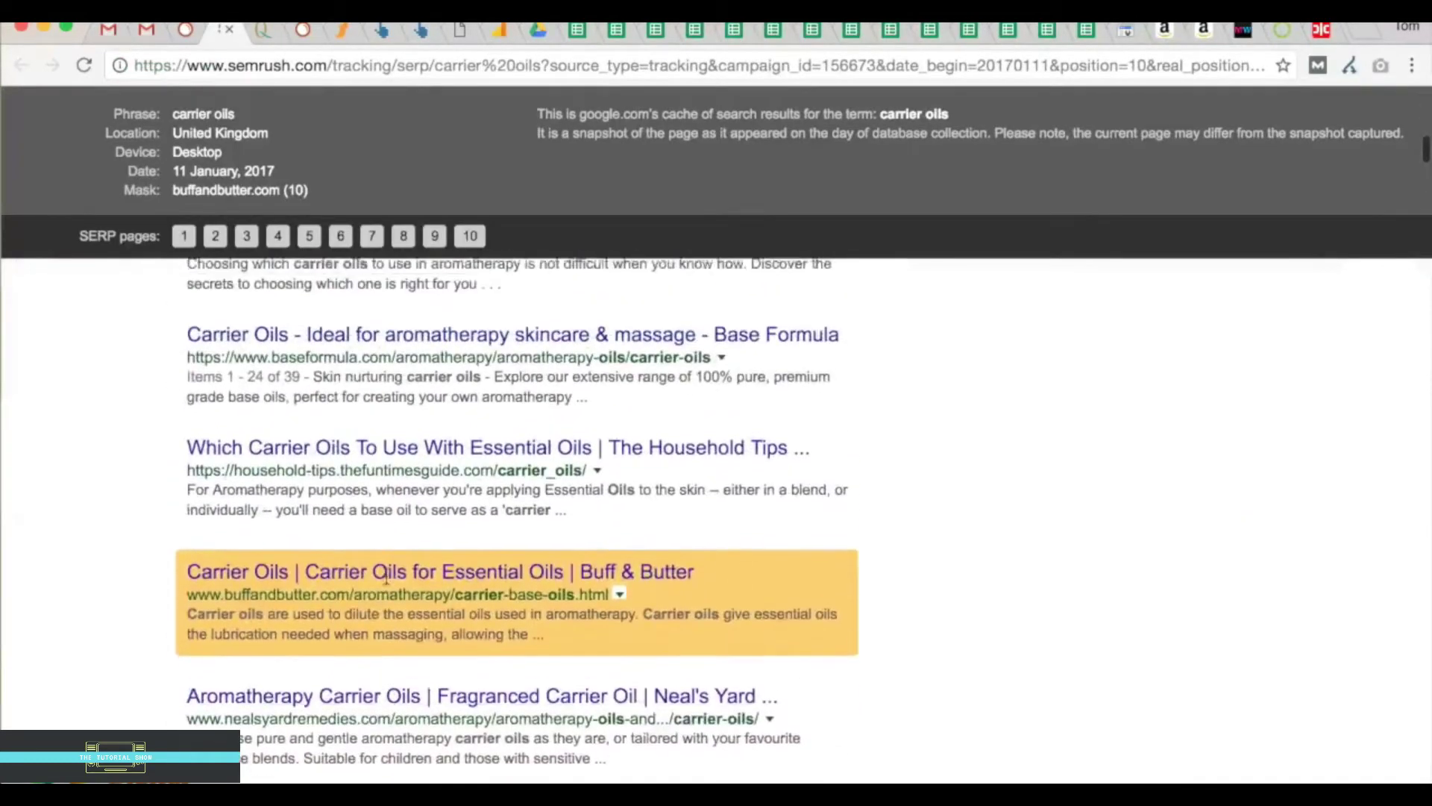
scroll(388, 584, "up", 5)
scroll(392, 561, "down", 1)
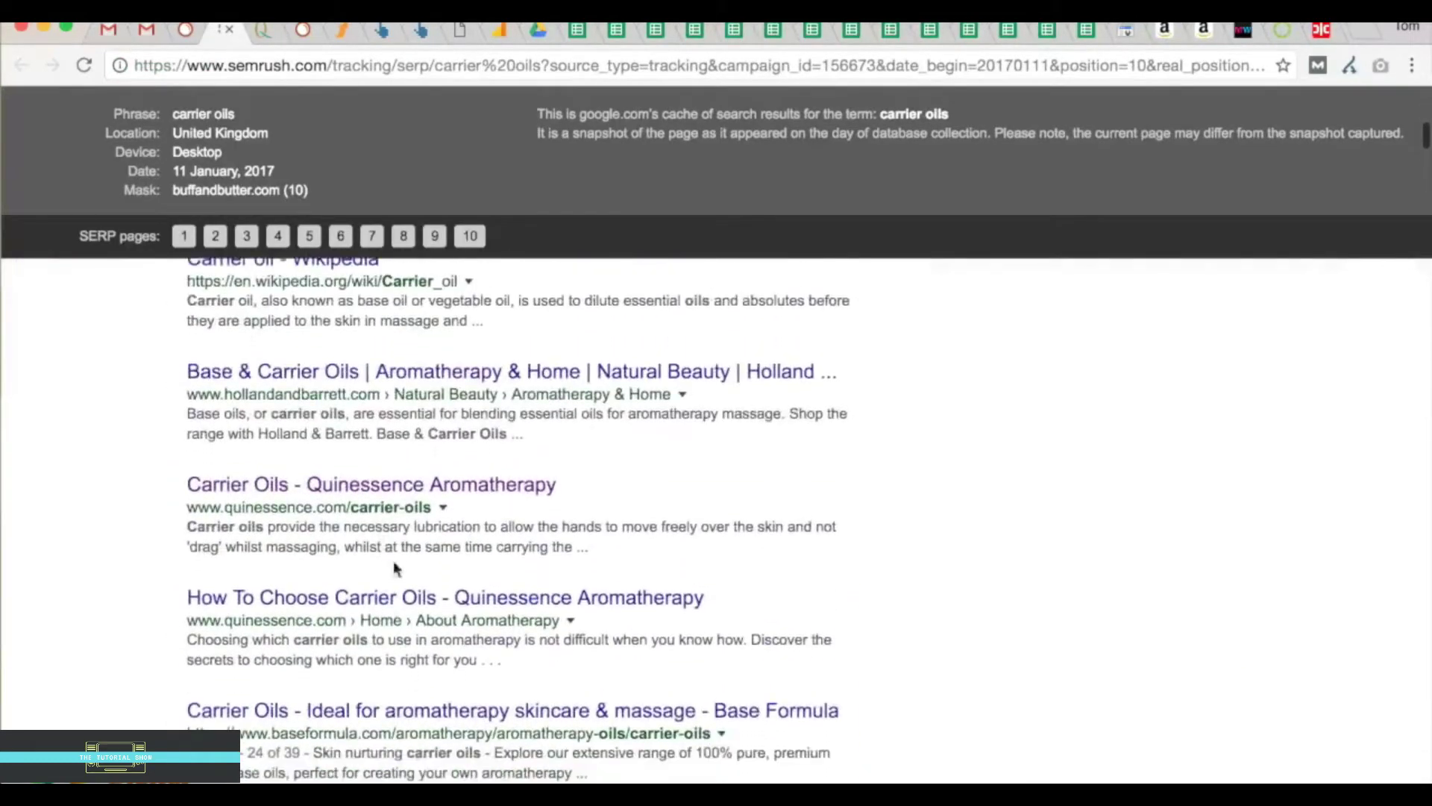
left_click(297, 490)
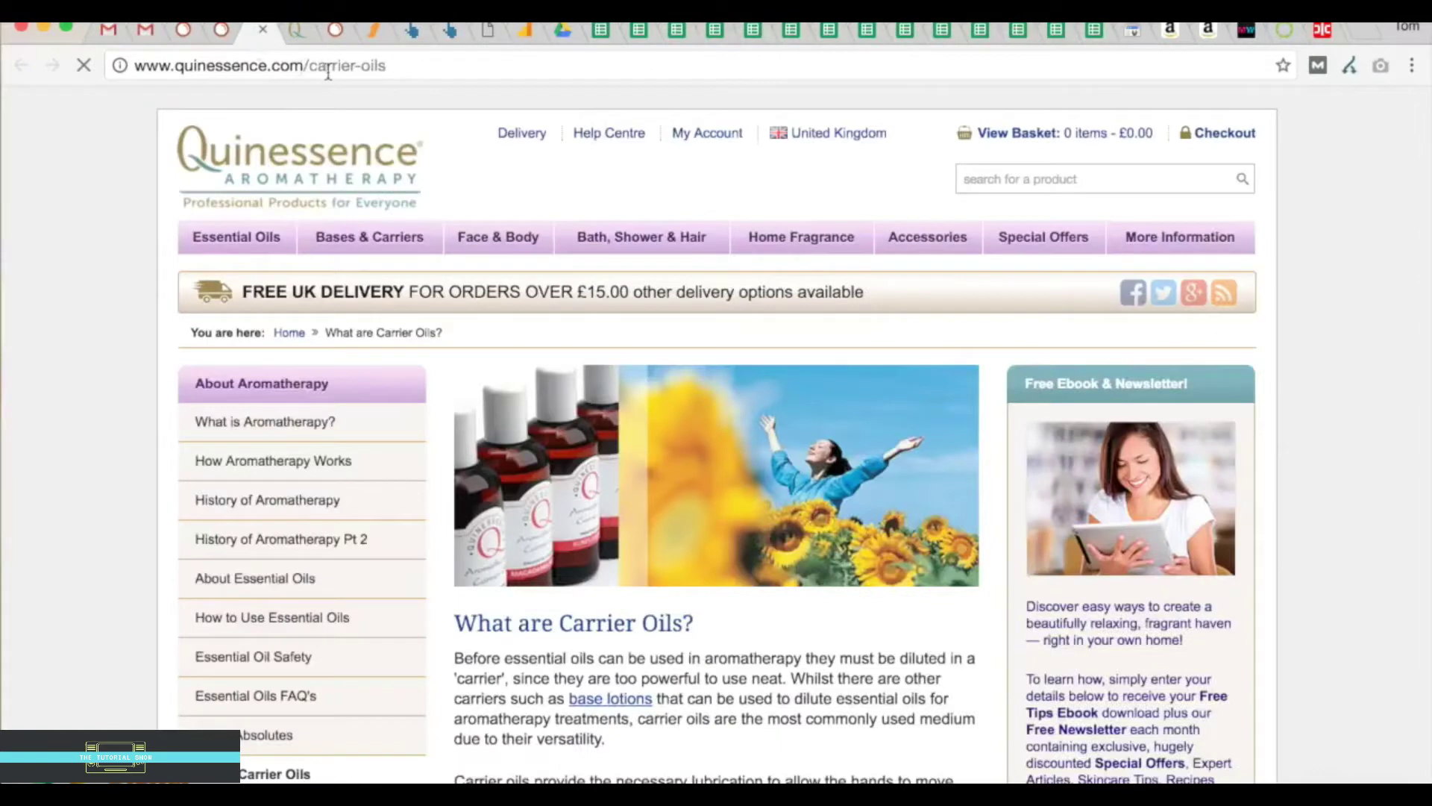
scroll(608, 695, "down", 3)
scroll(607, 694, "up", 4)
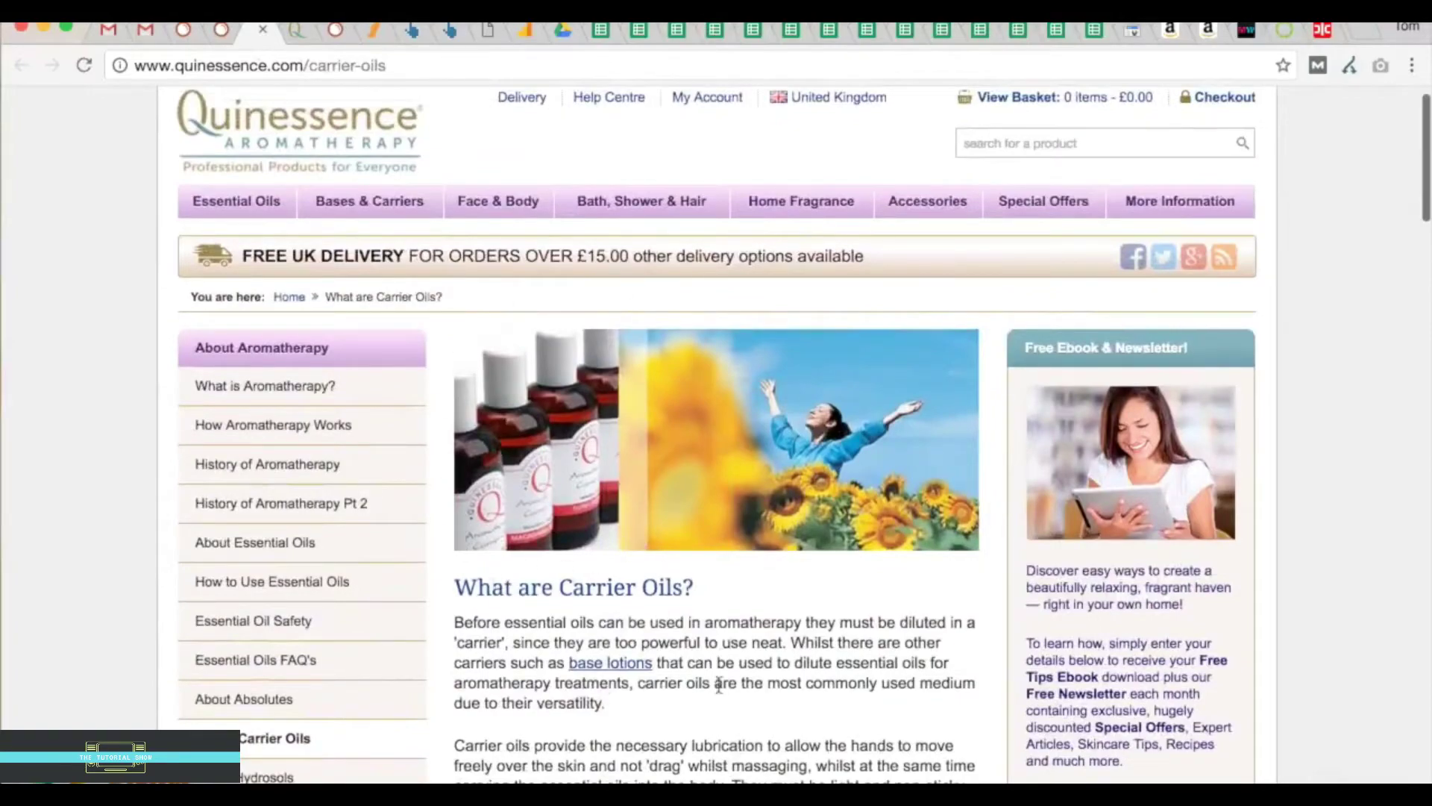
scroll(719, 684, "down", 3)
scroll(718, 684, "down", 15)
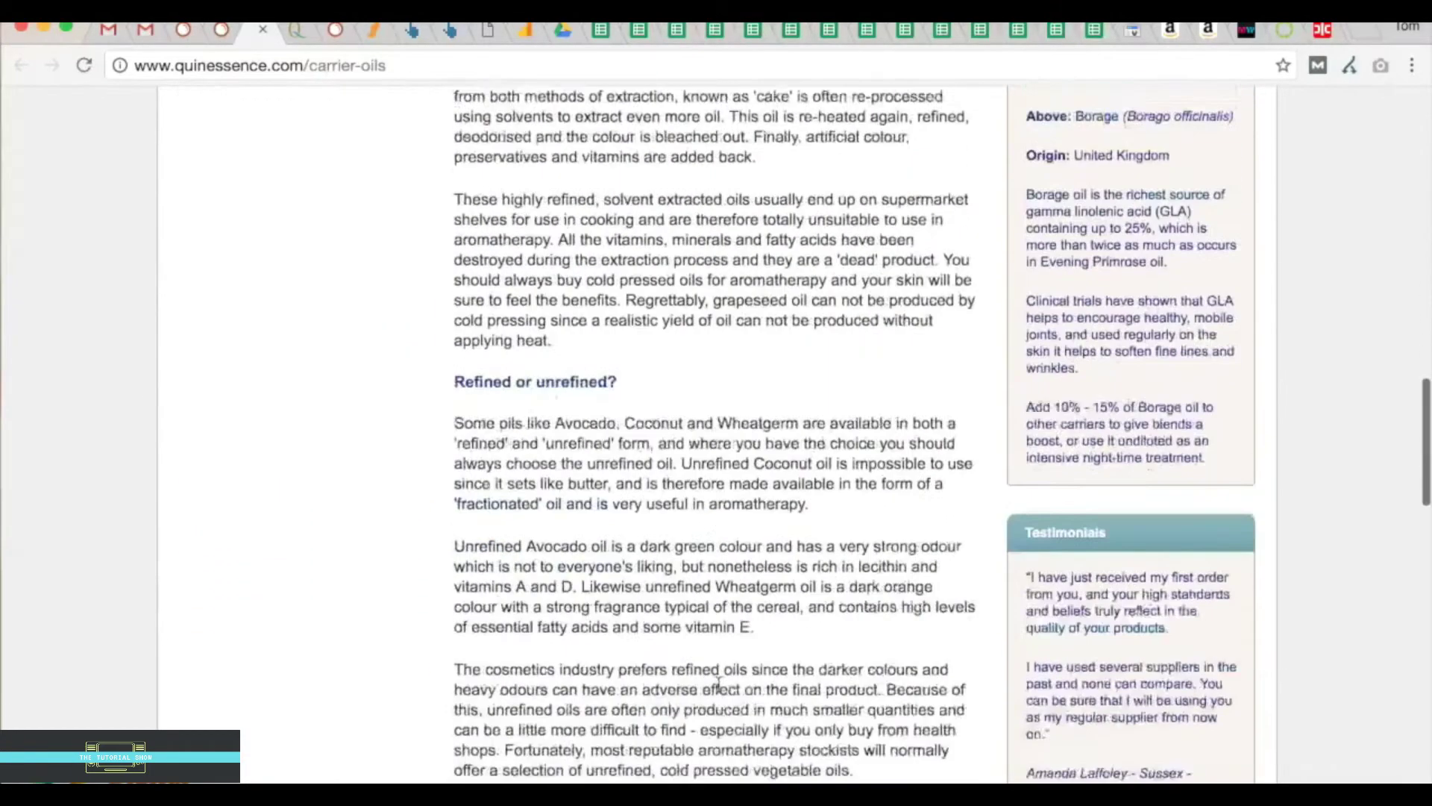
scroll(719, 684, "up", 18)
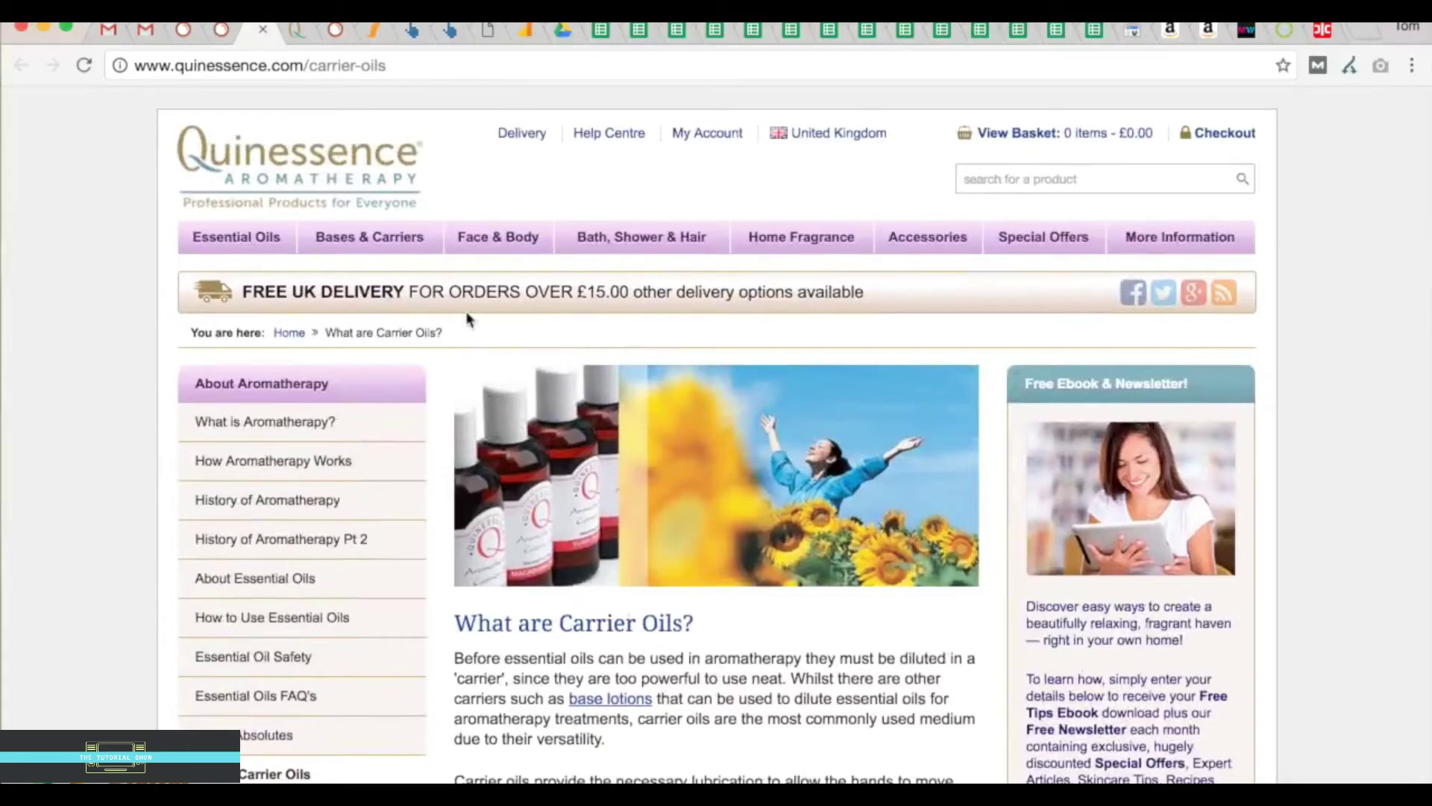
left_click(346, 67)
key("ctrl+c")
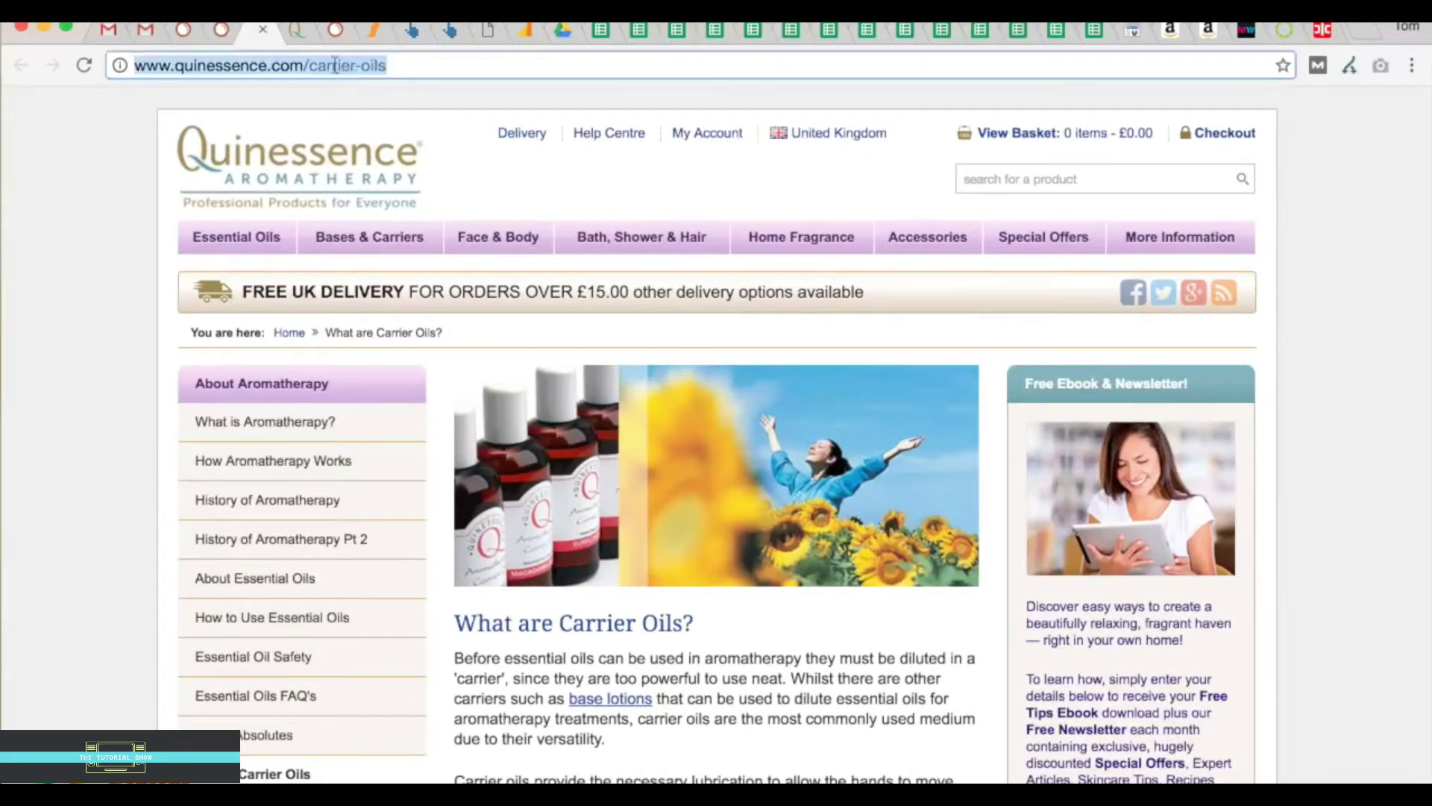
left_click(222, 34)
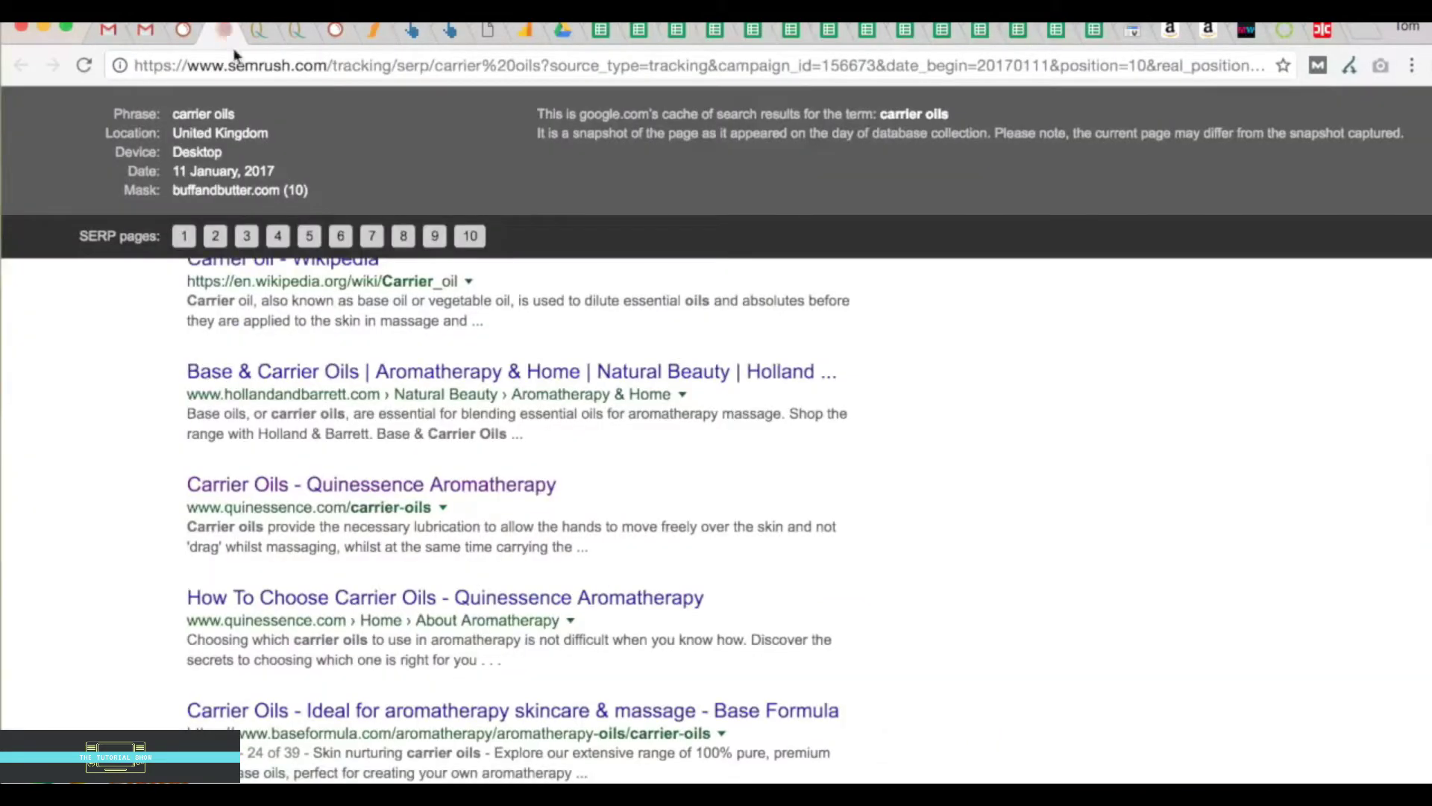
left_click(227, 31)
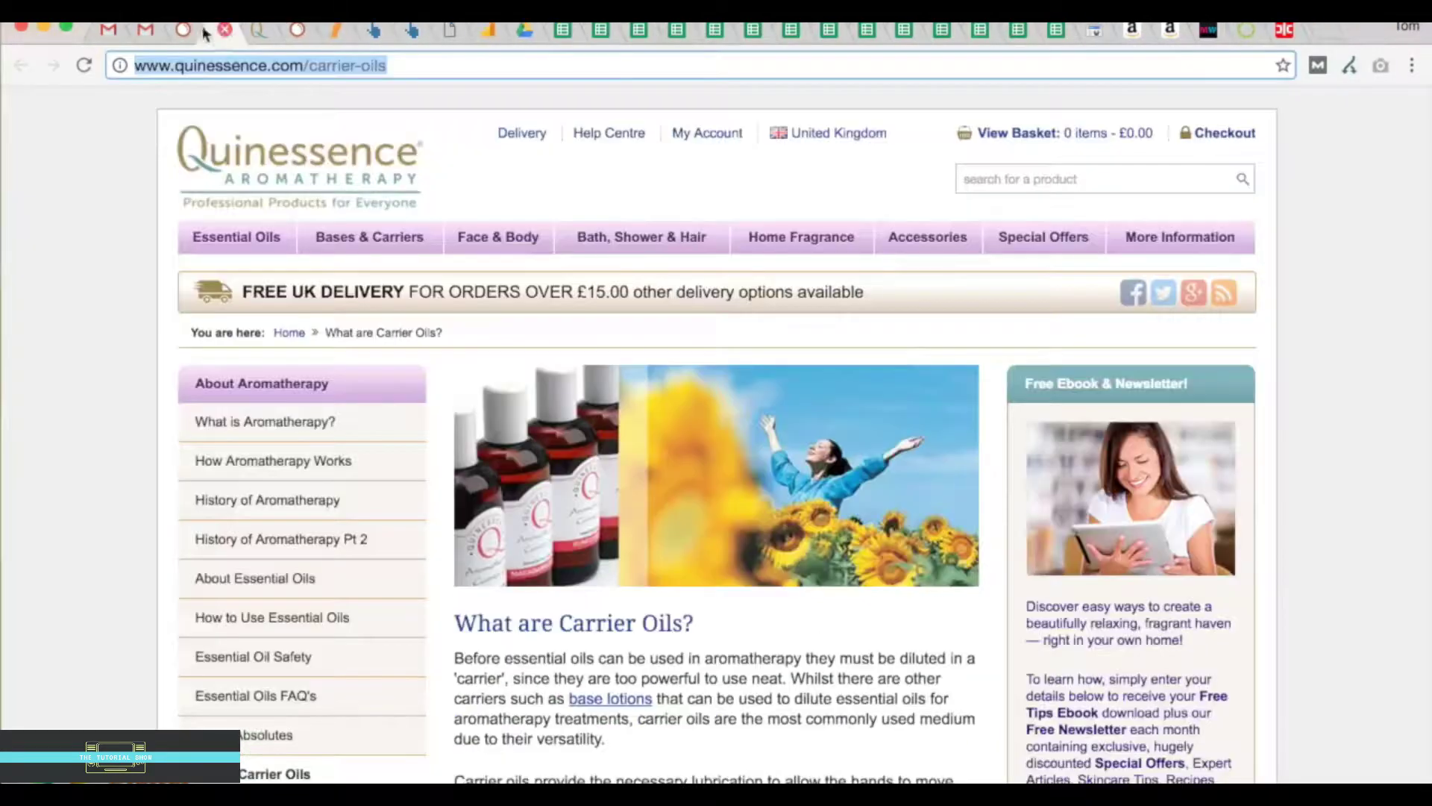
left_click(185, 30)
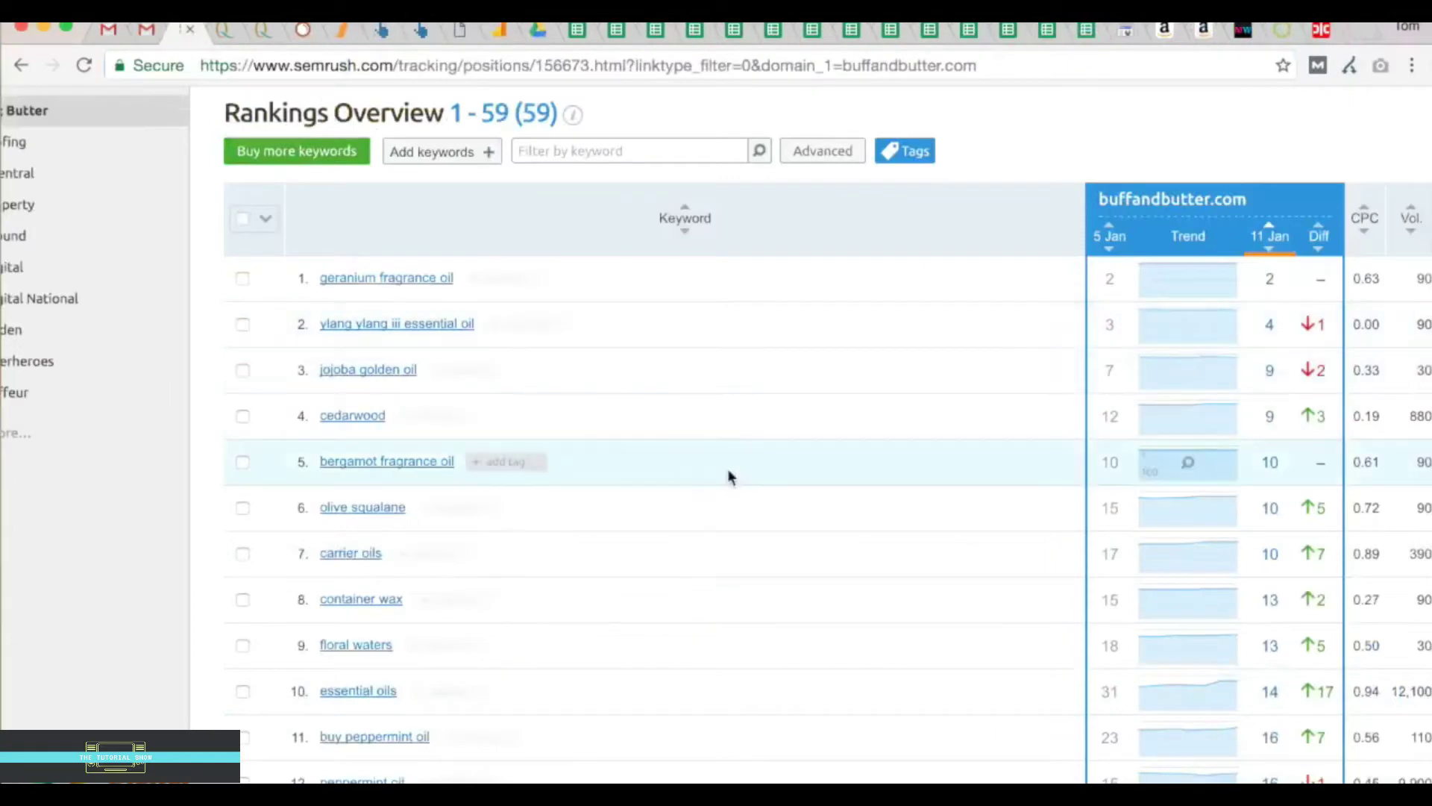
scroll(678, 383, "up", 5)
left_click(446, 176)
key("ctrl+v")
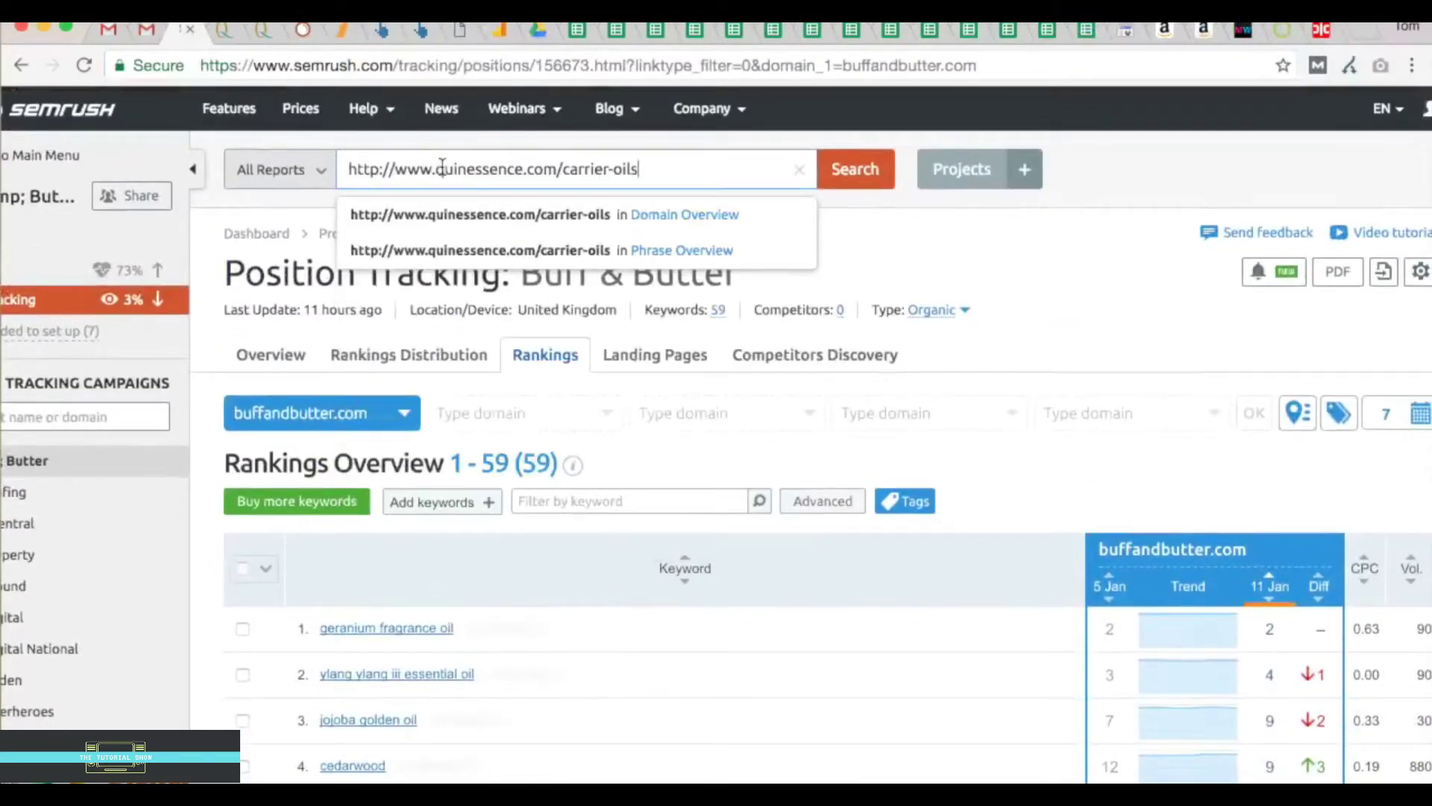
key("Return")
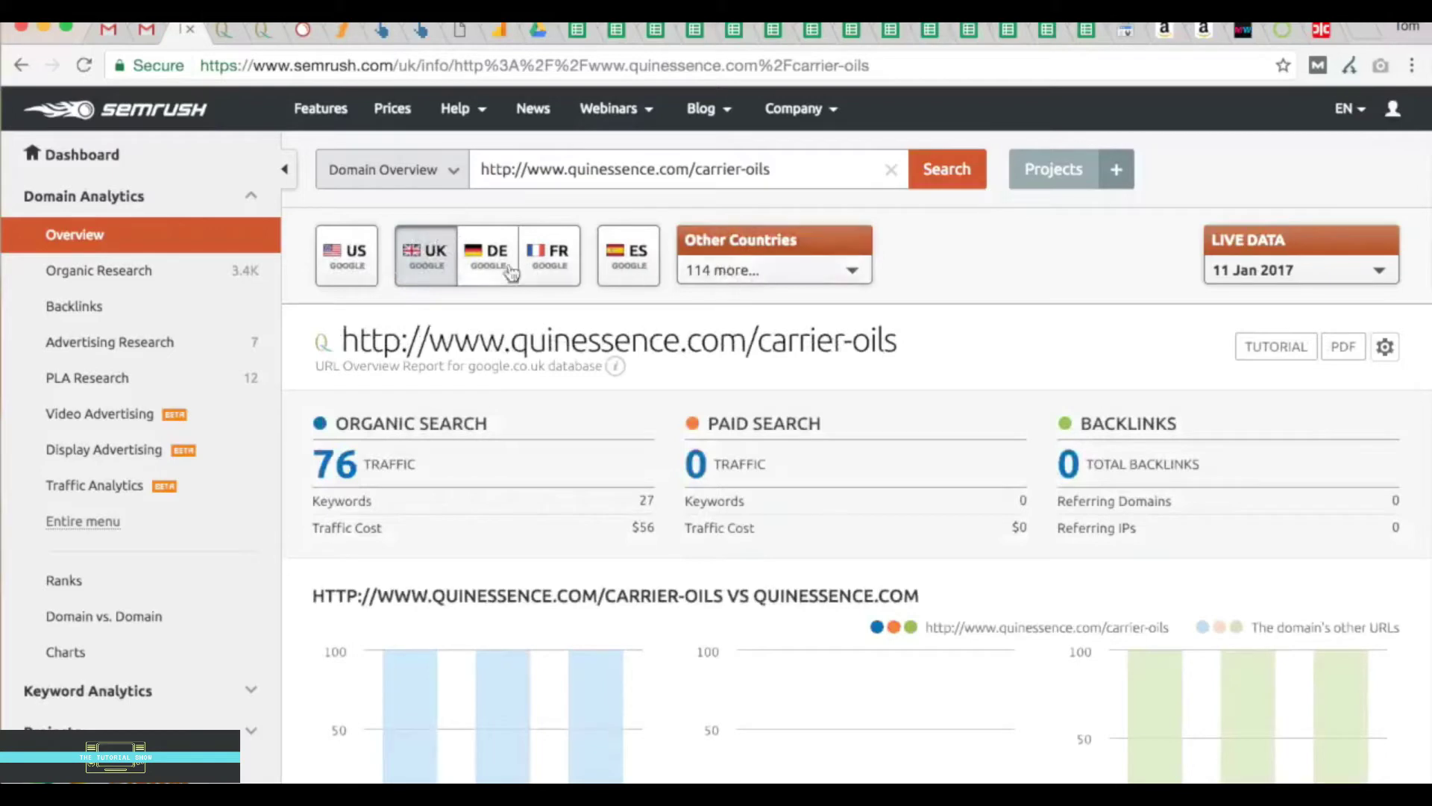
Open the Organic Research positions report listing quinessence.com/carrier-oils' 27 keywords, led by 'carrier oil'
scroll(556, 406, "down", 9)
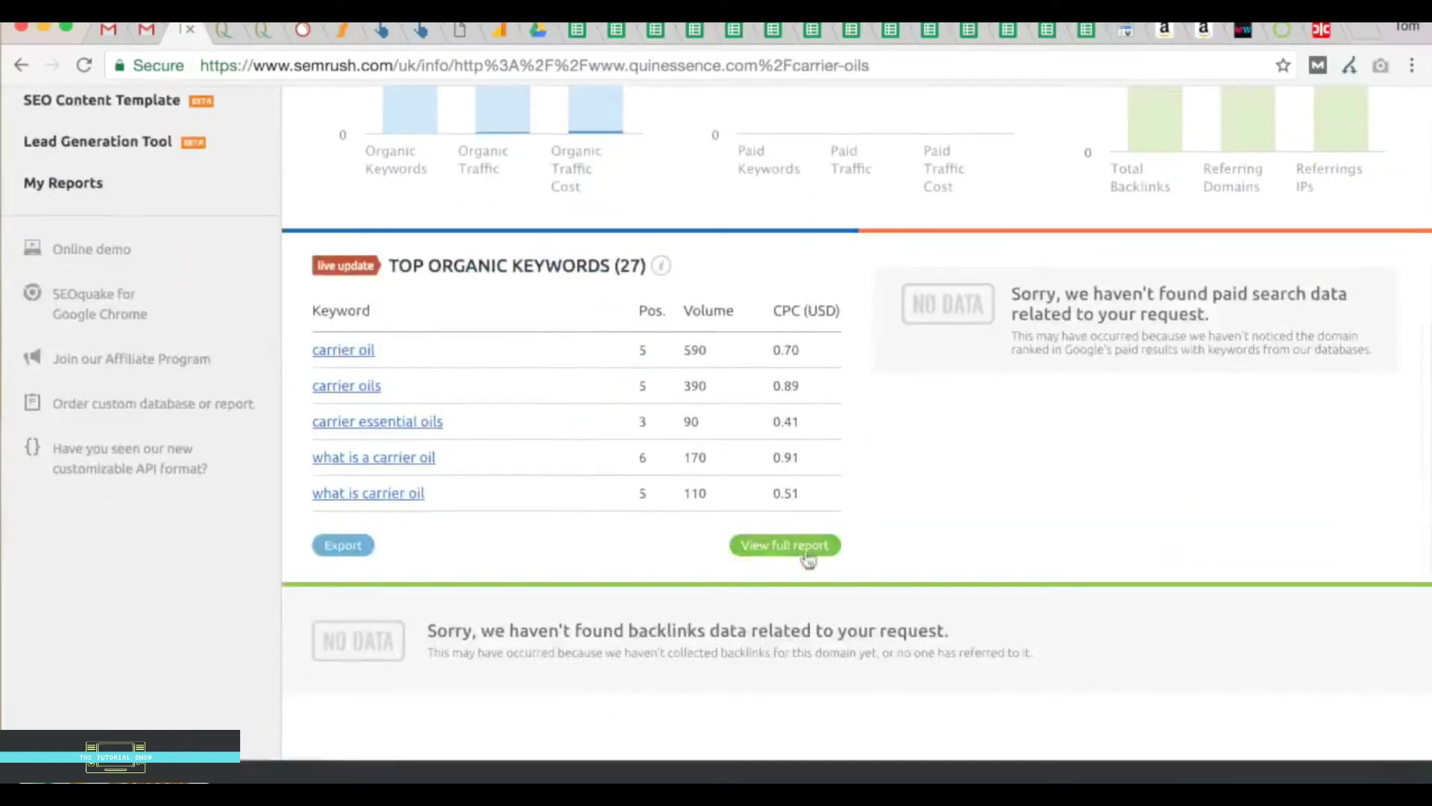
left_click(777, 550)
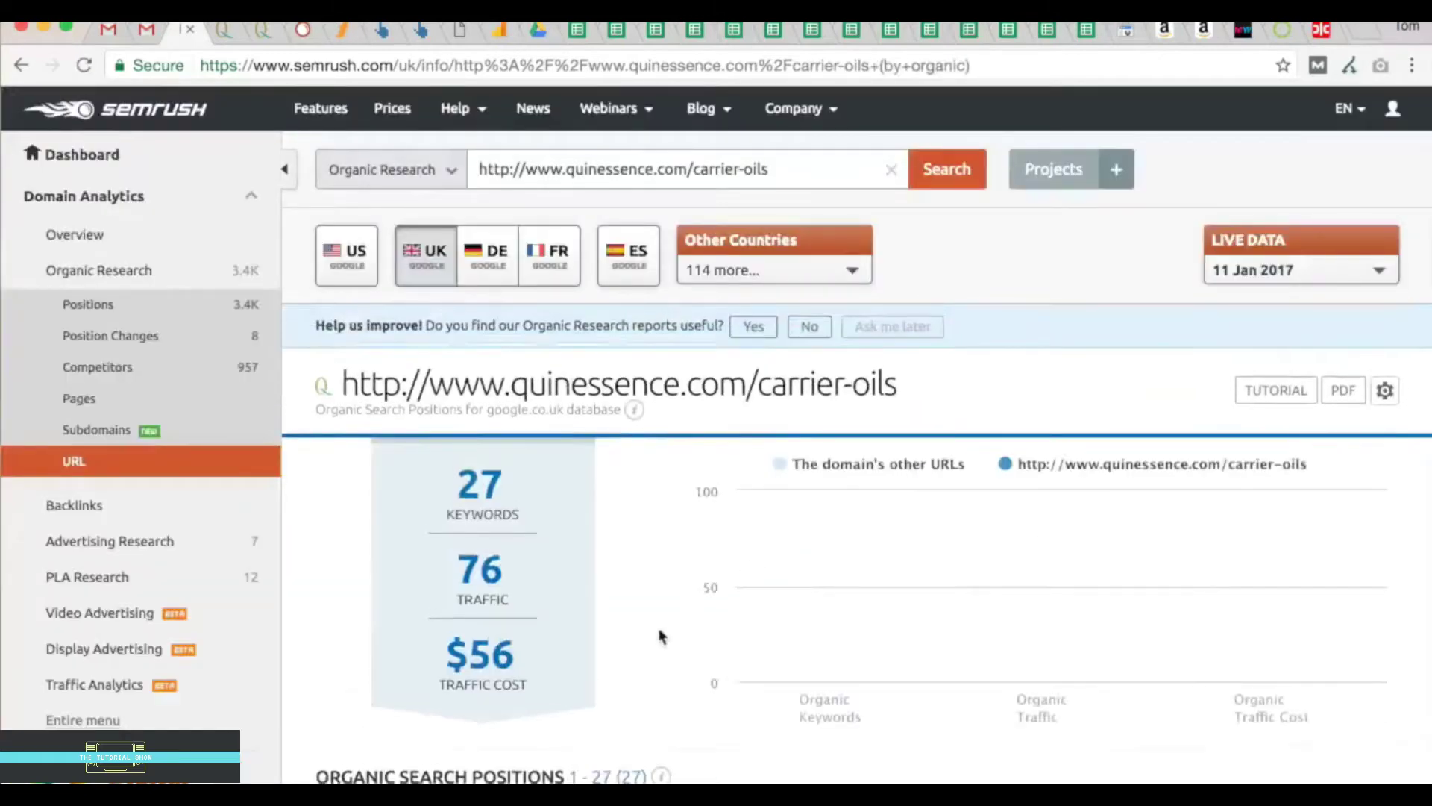
scroll(662, 633, "down", 9)
scroll(660, 627, "up", 1)
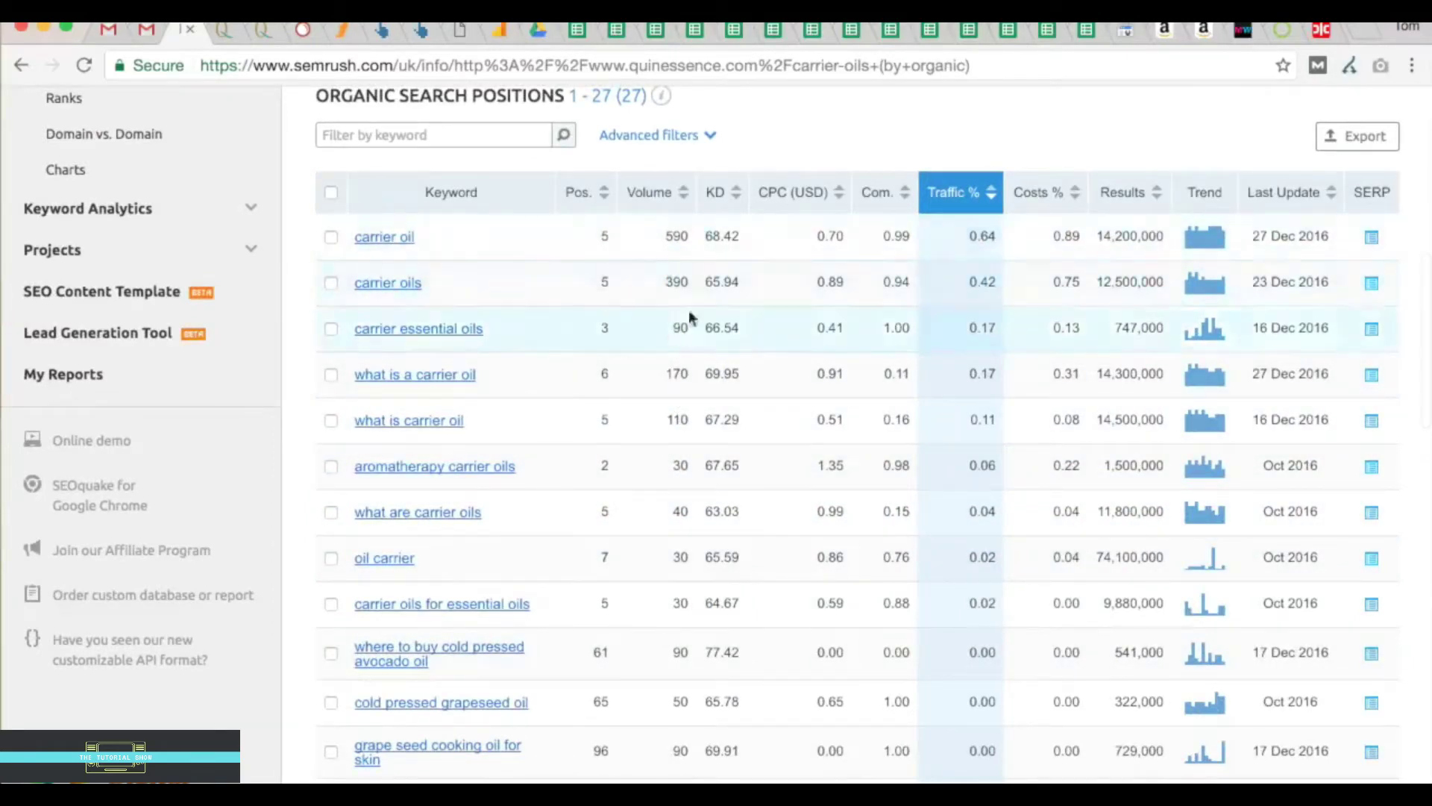
scroll(638, 282, "up", 7)
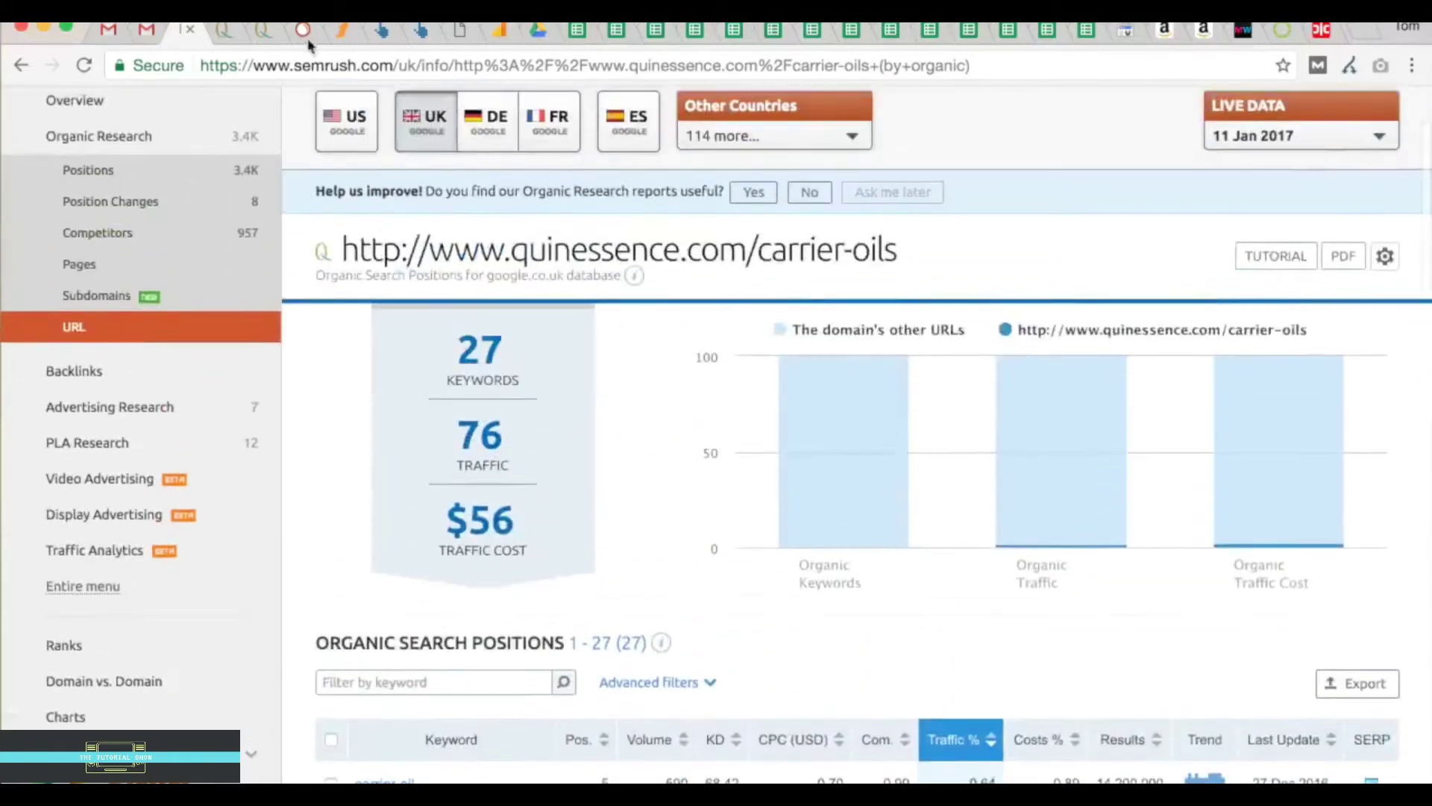
Show the Ahrefs Backlinks report for quinessence.com/carrier-oils with its 12 dofollow link groups
left_click(263, 31)
mouse_move(568, 364)
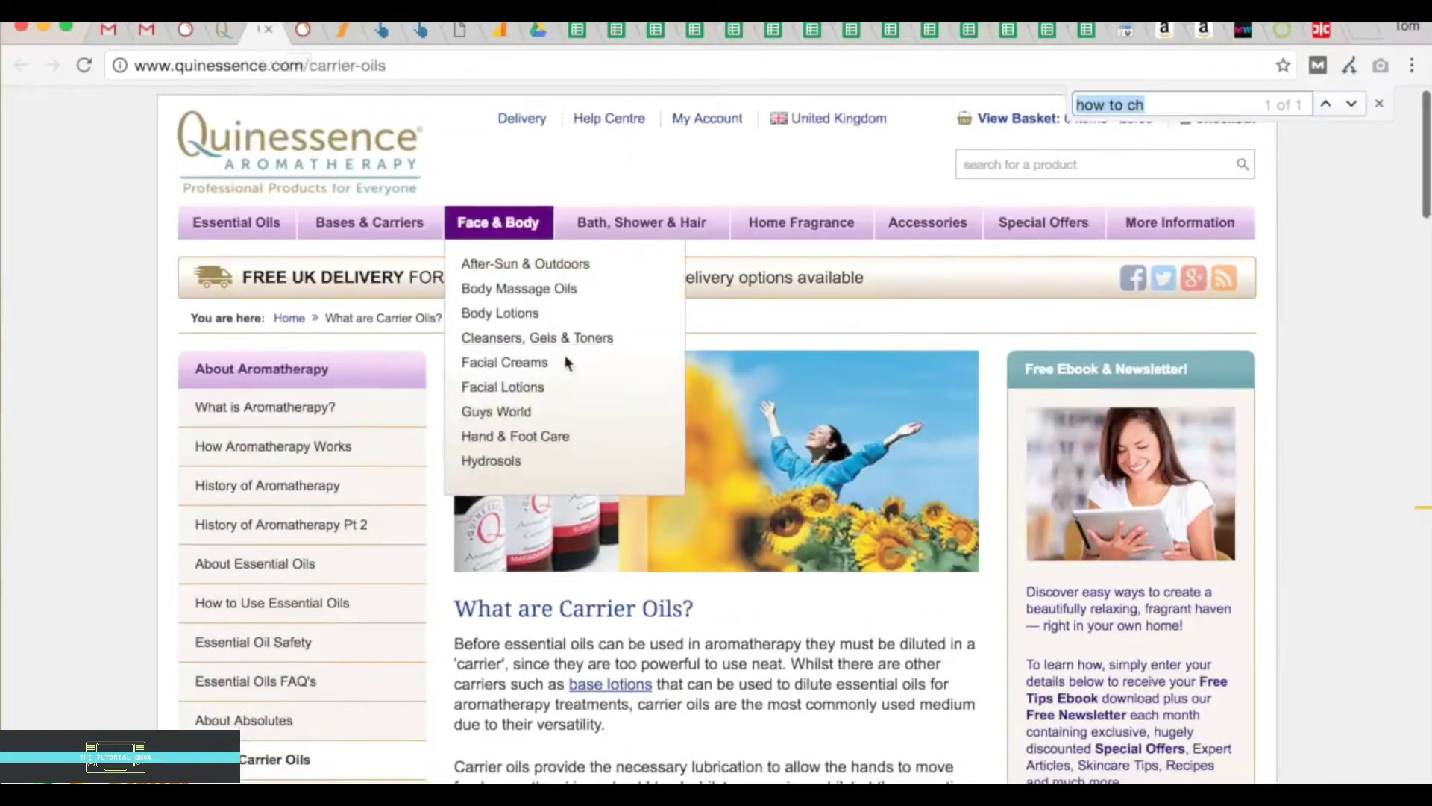
scroll(660, 593, "down", 3)
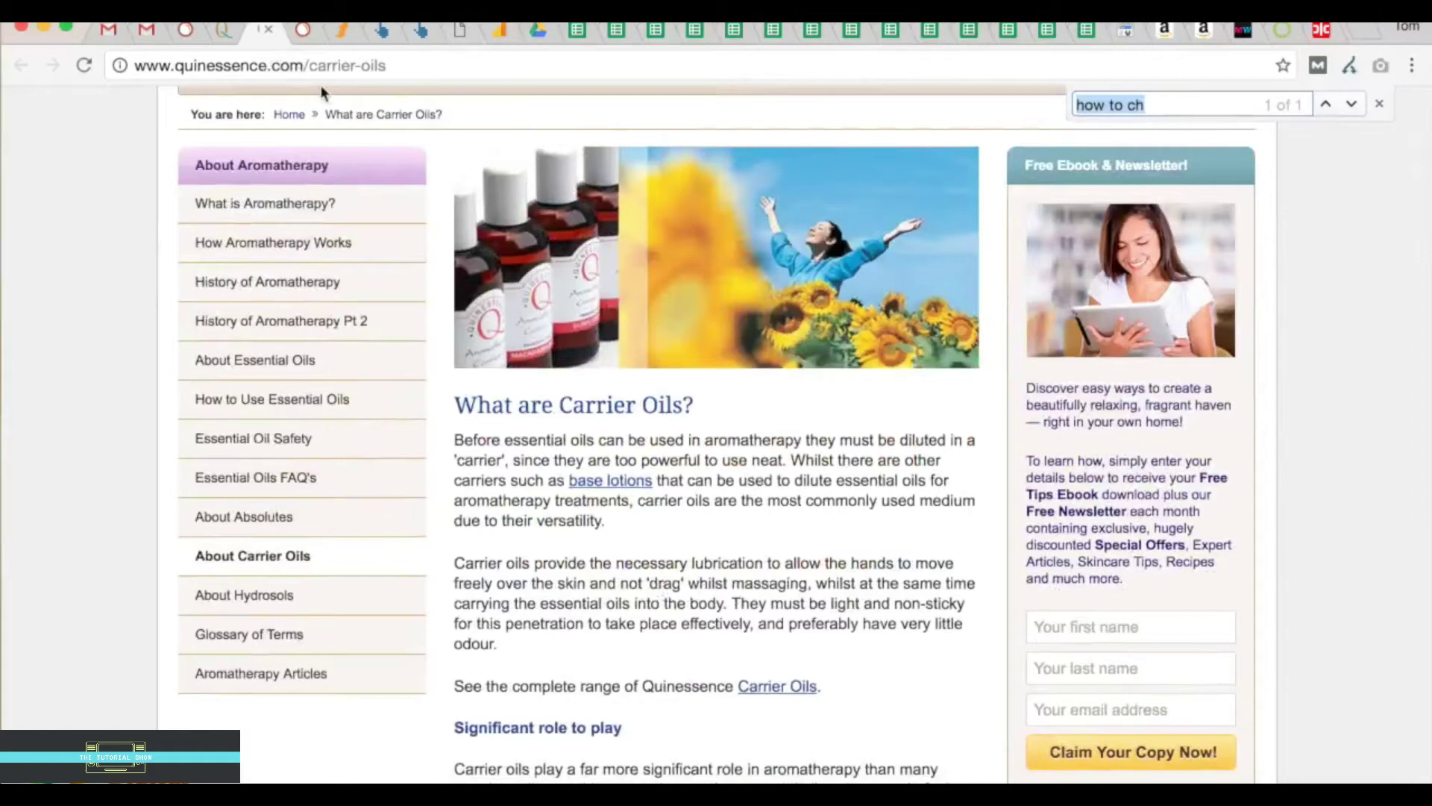
left_click(279, 66)
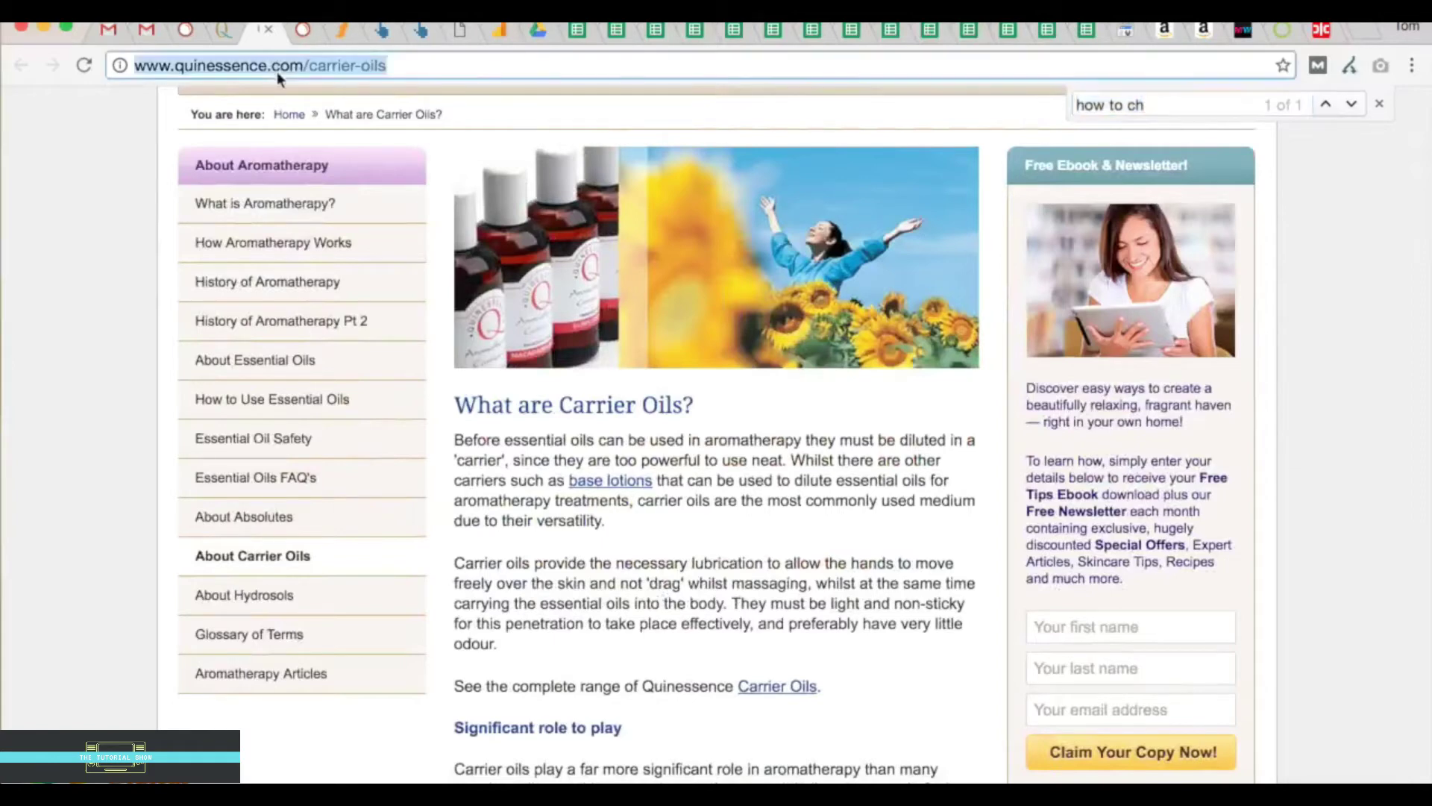
left_click(422, 31)
scroll(463, 256, "up", 15)
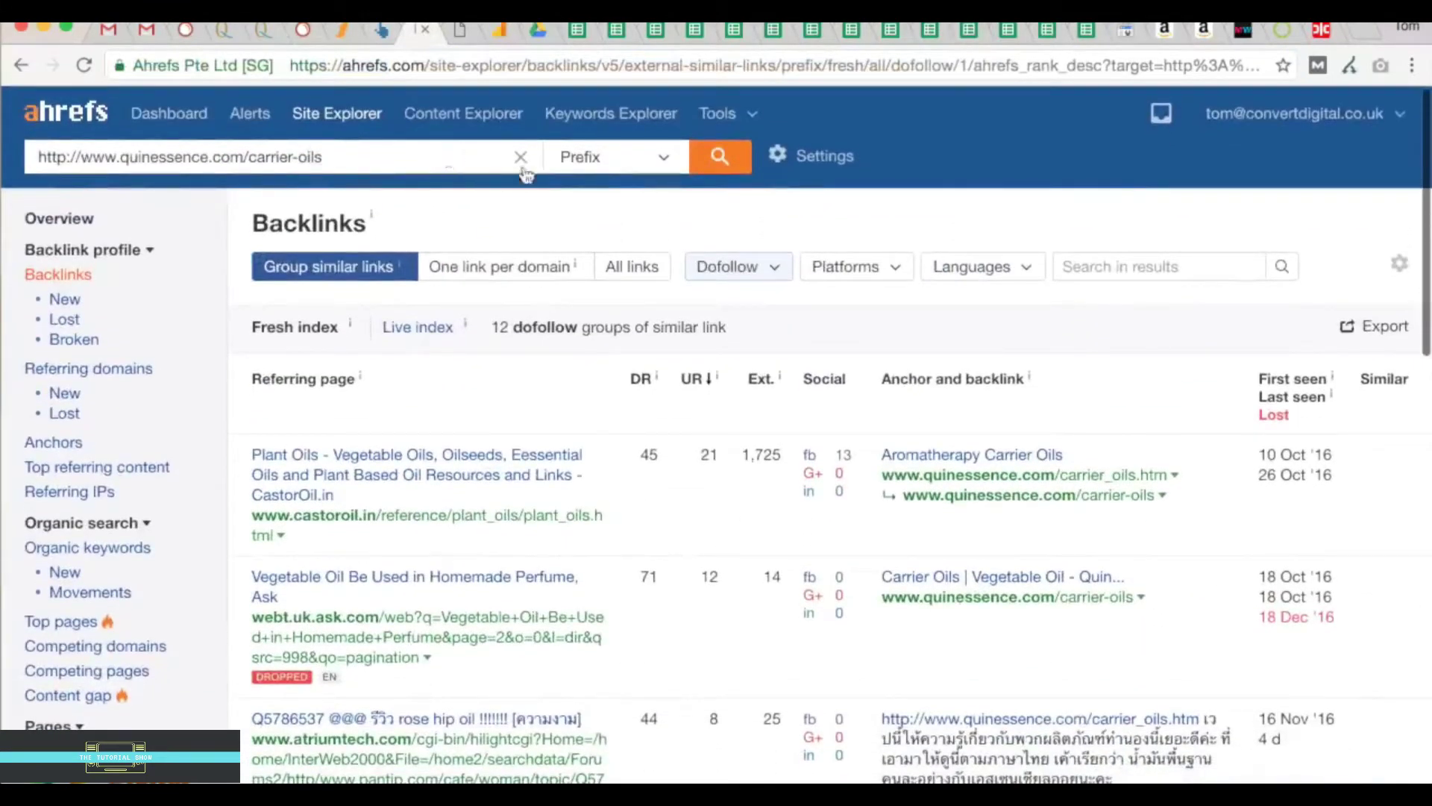
left_click(729, 270)
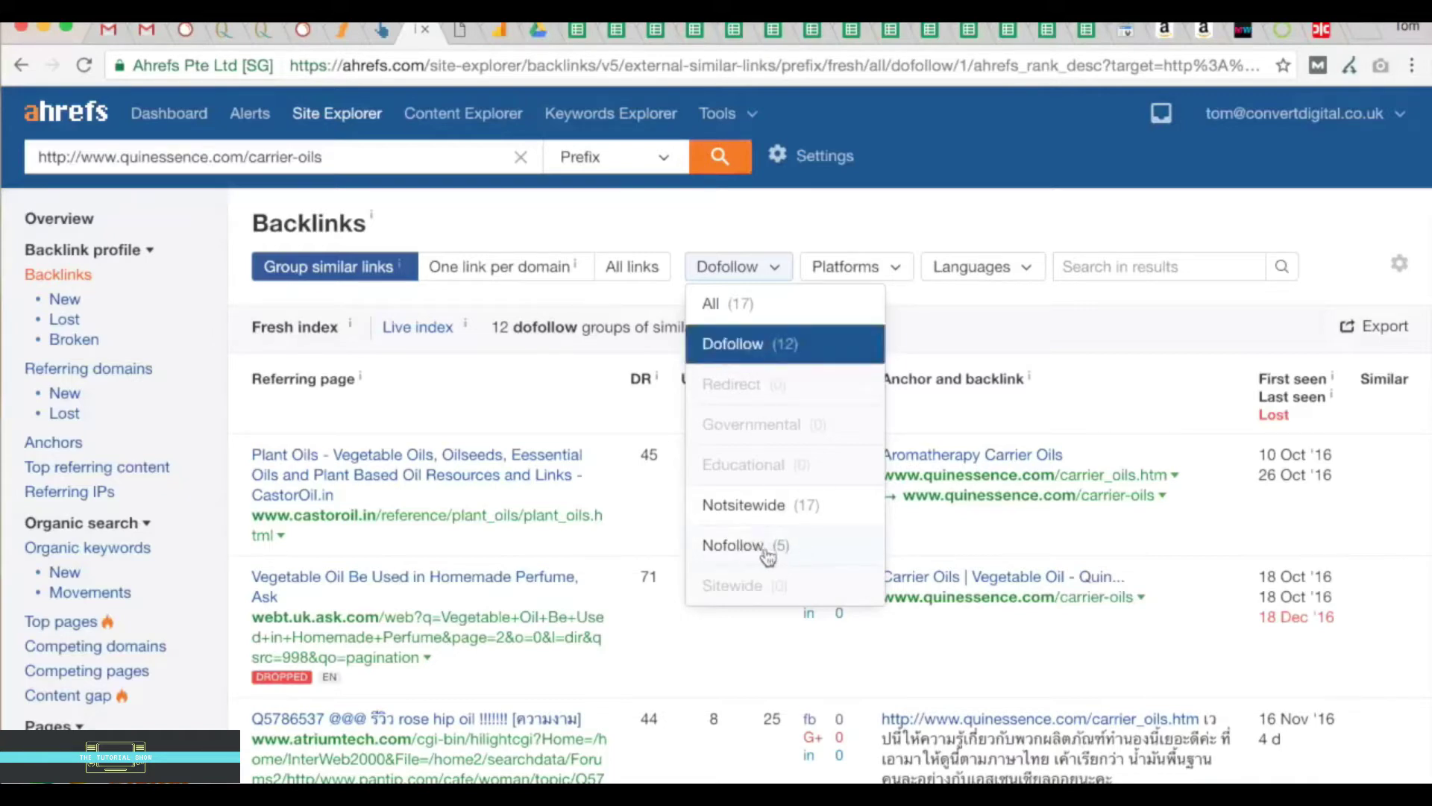
left_click(780, 349)
scroll(598, 540, "down", 3)
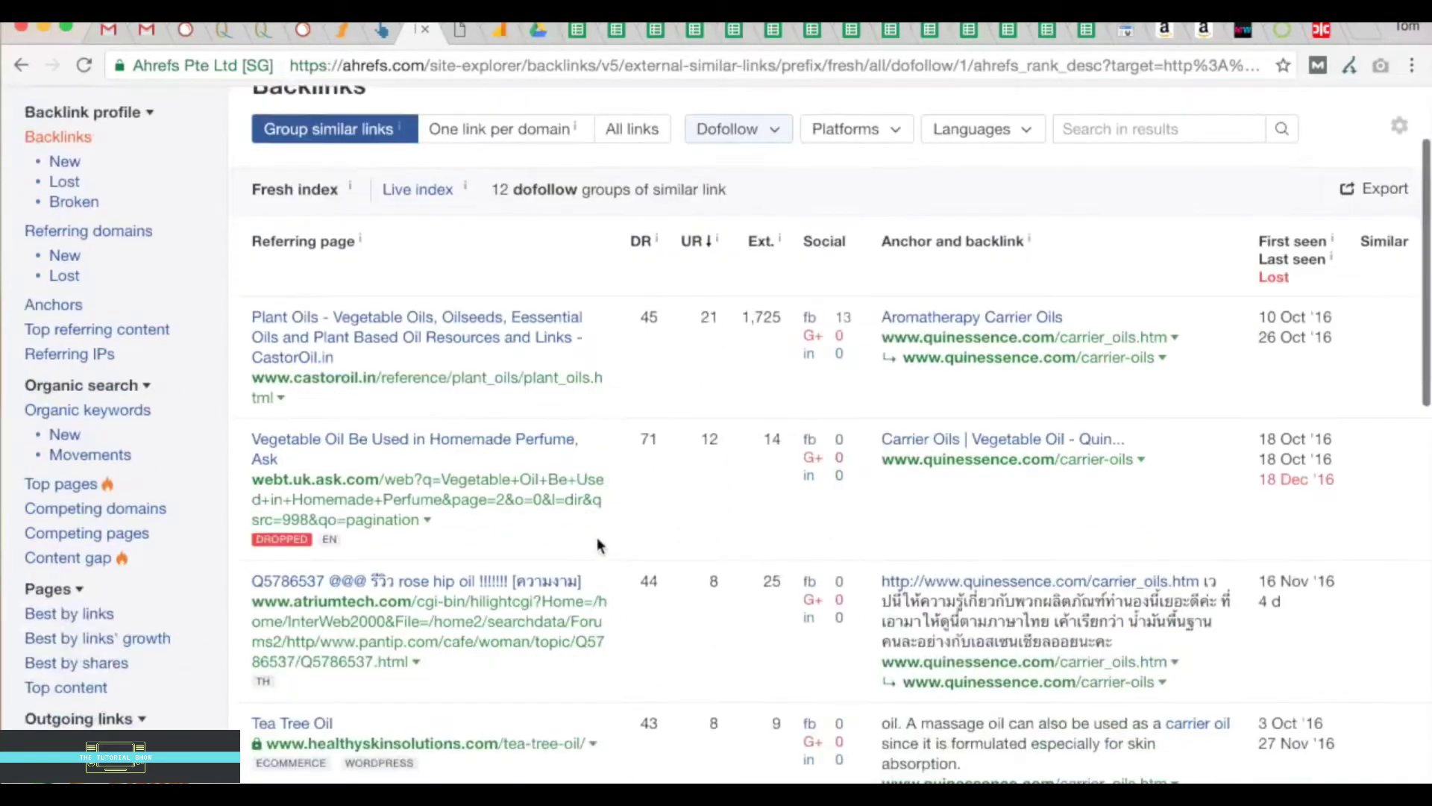
scroll(597, 543, "up", 1)
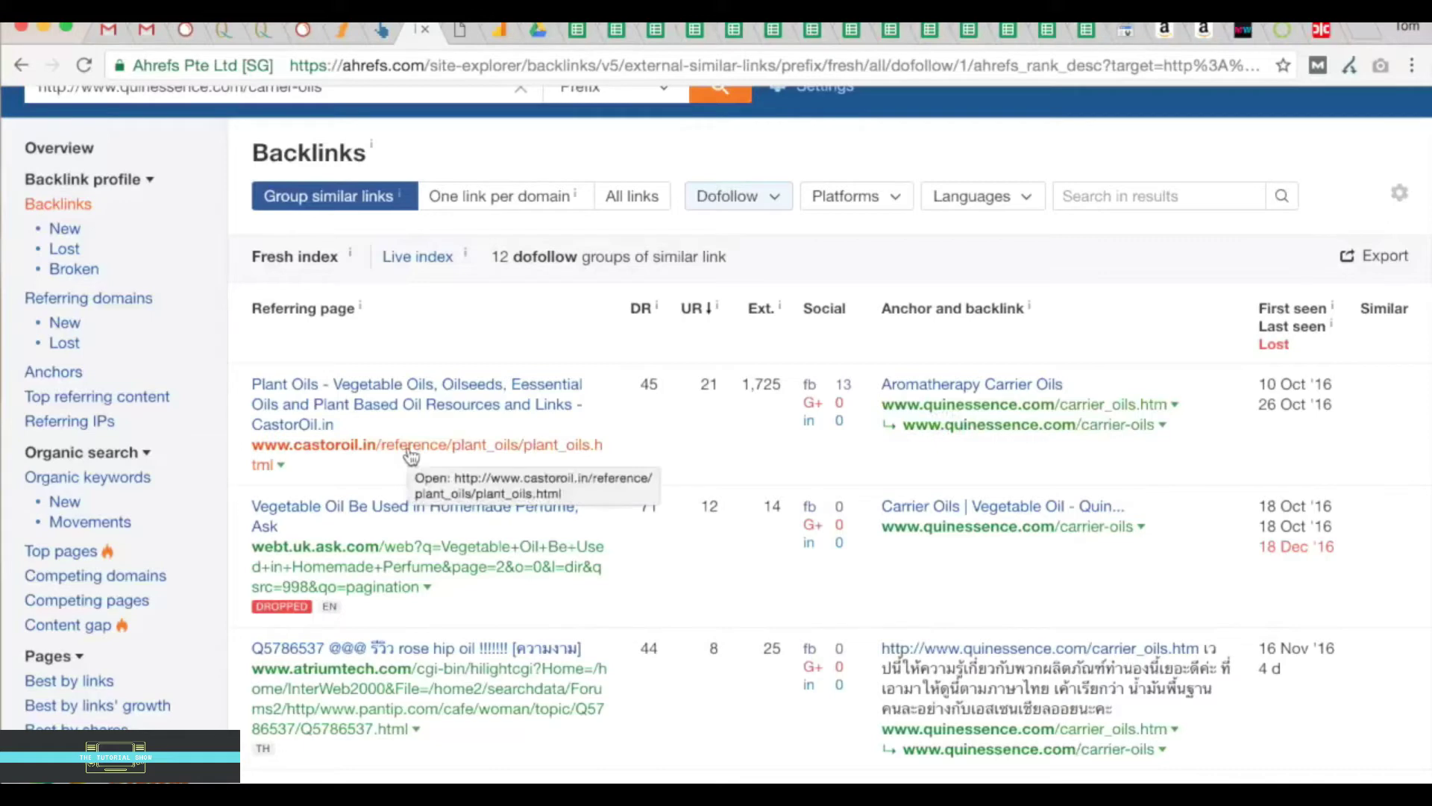
Browse castoroil.in's Plant Oils WWW Resources page that links to Quinessence
left_click(460, 29)
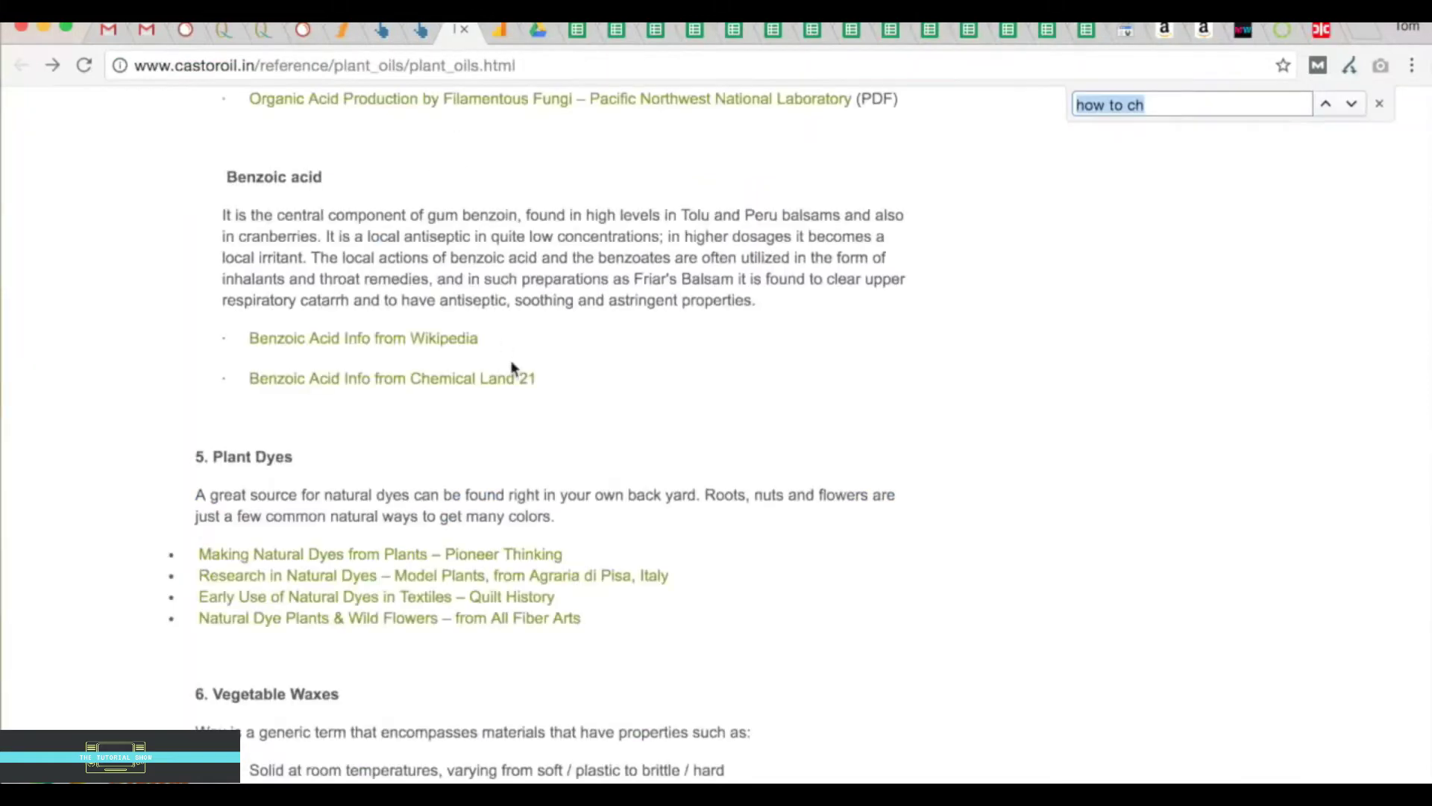
scroll(512, 368, "down", 20)
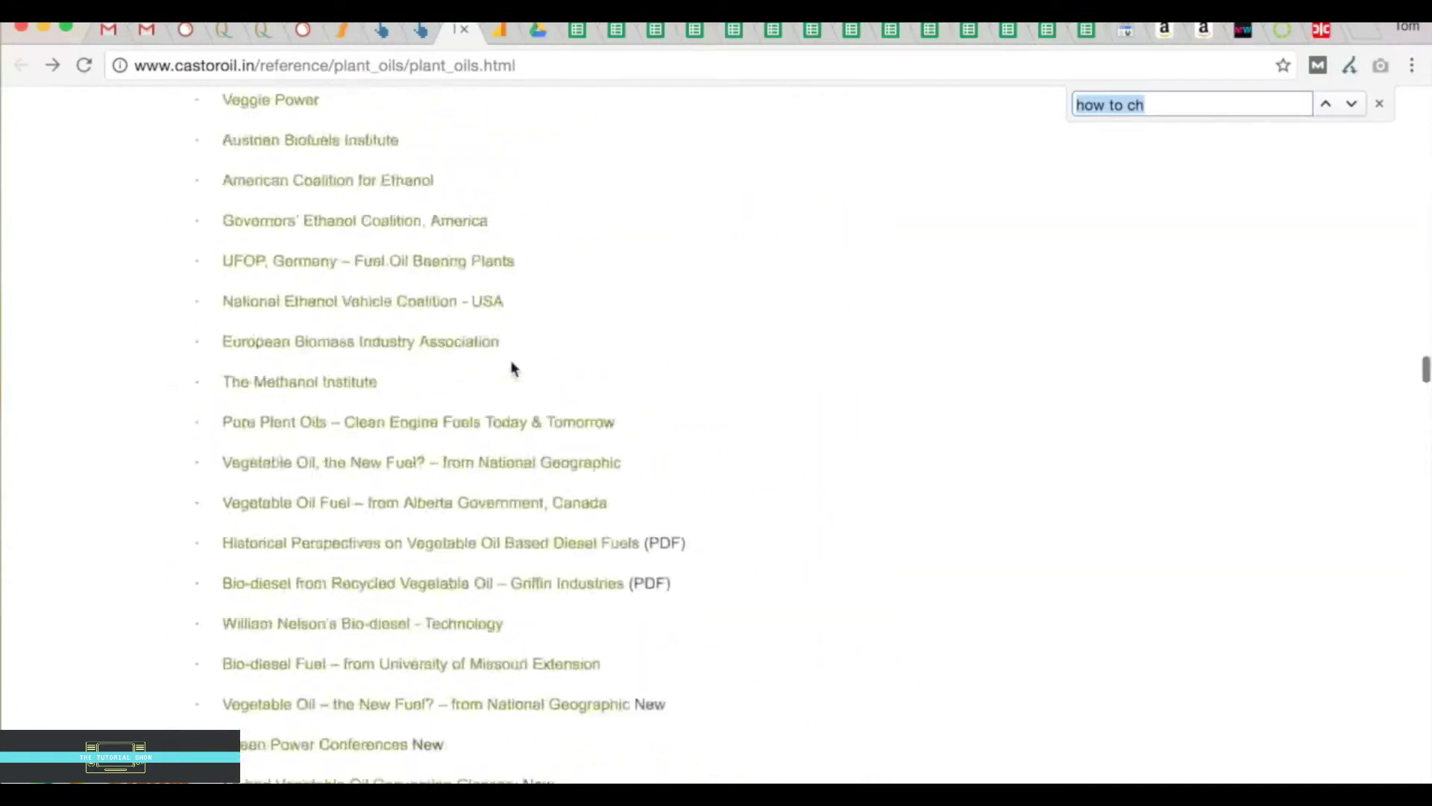
scroll(512, 368, "up", 20)
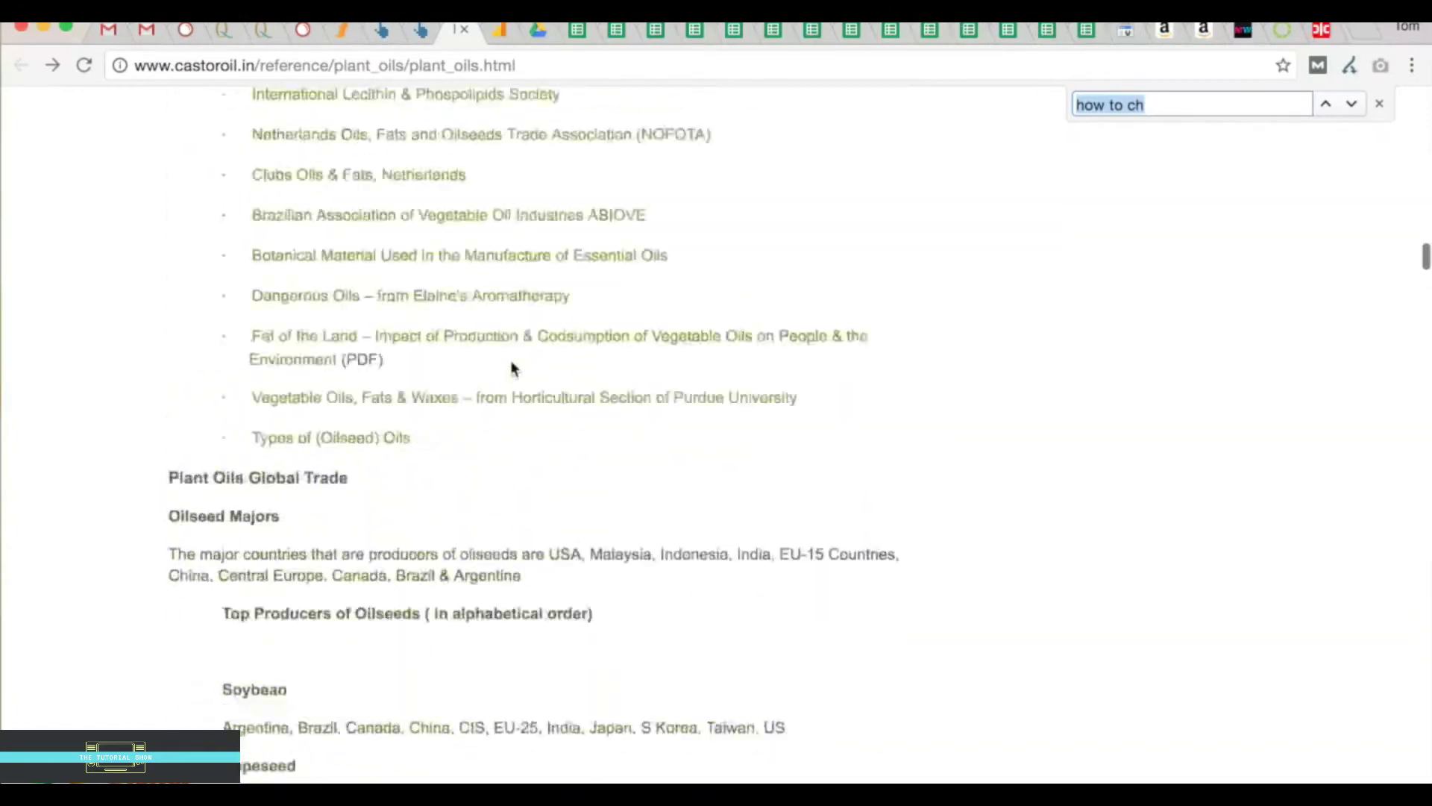
scroll(512, 368, "up", 20)
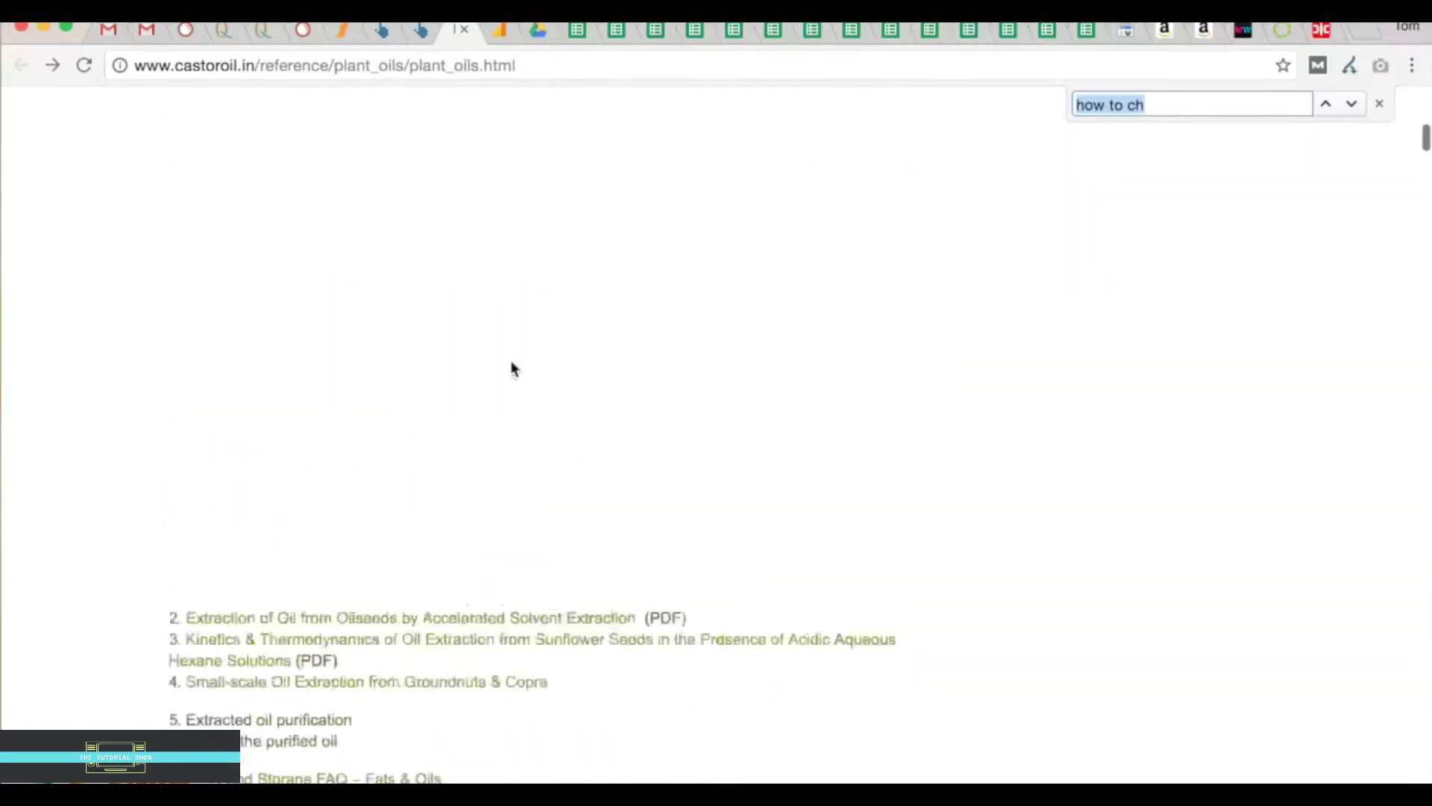
scroll(512, 368, "up", 15)
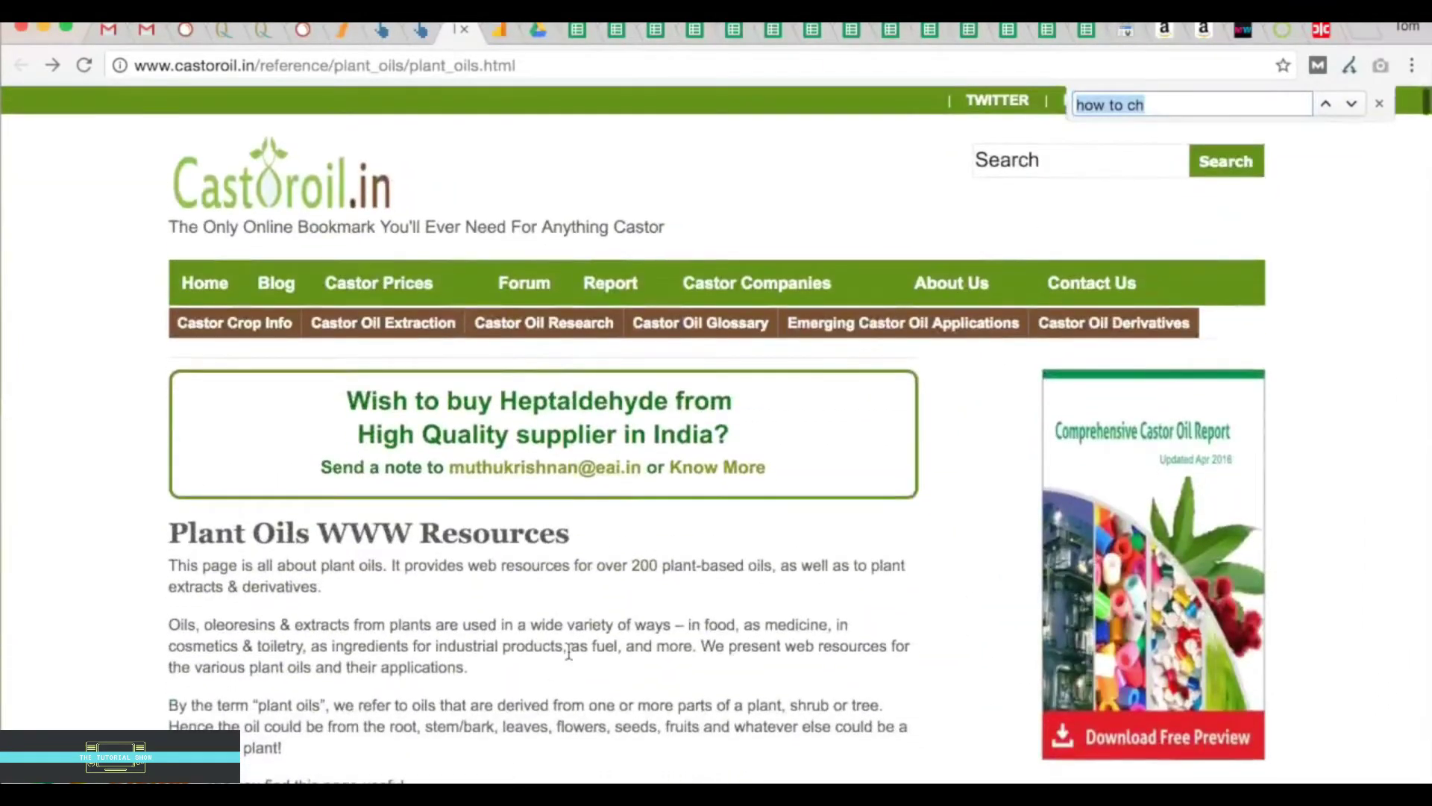
scroll(569, 651, "down", 18)
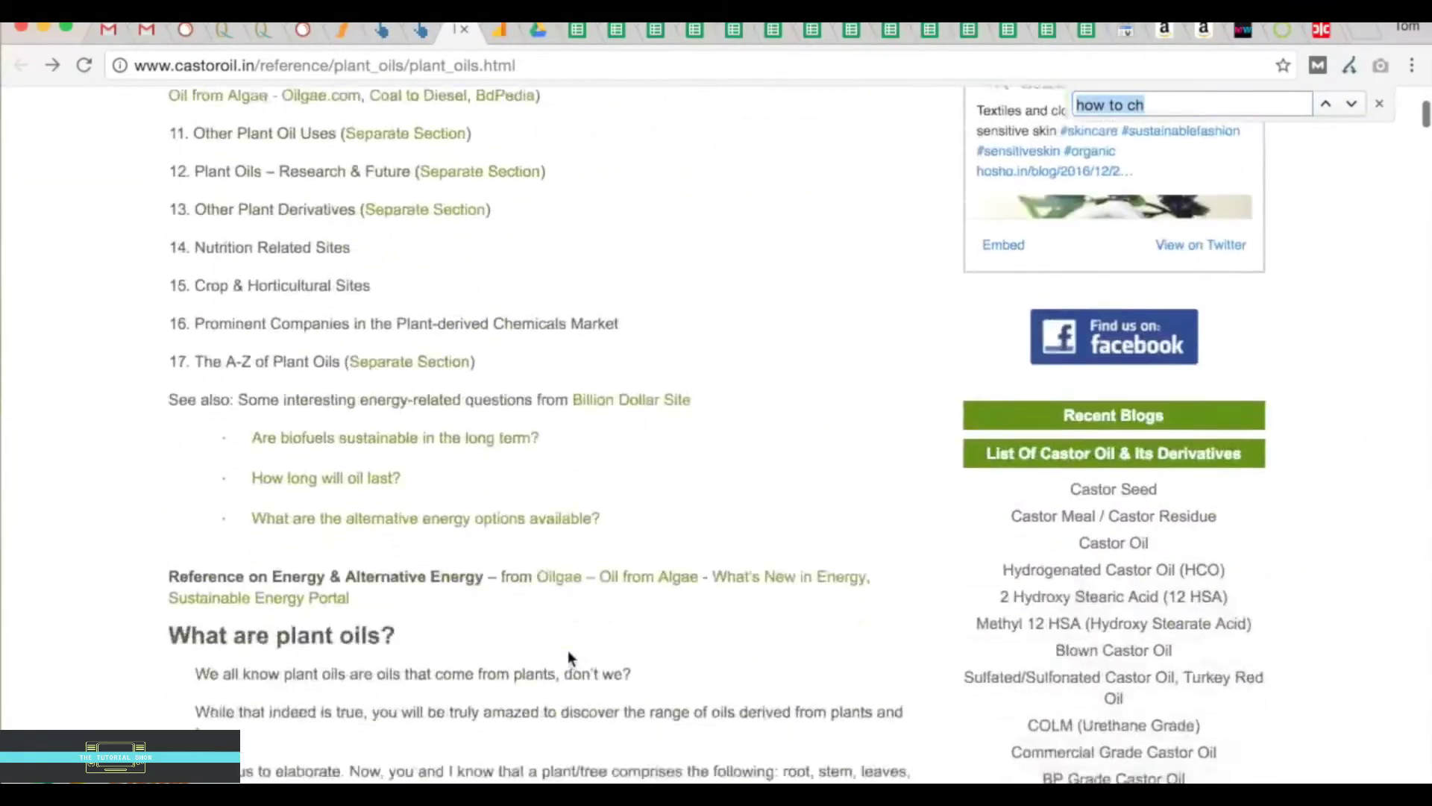
scroll(569, 653, "down", 20)
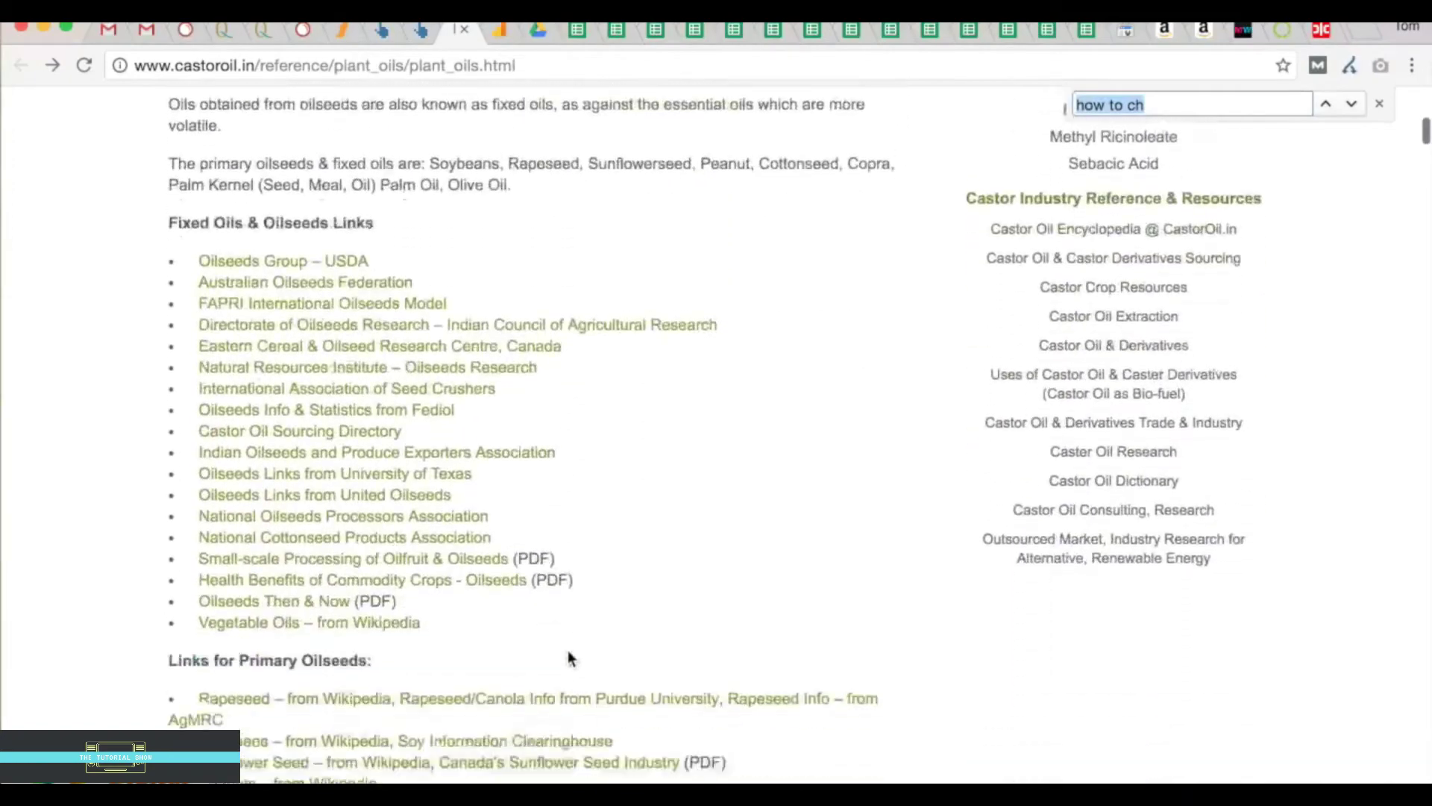
scroll(569, 656, "down", 20)
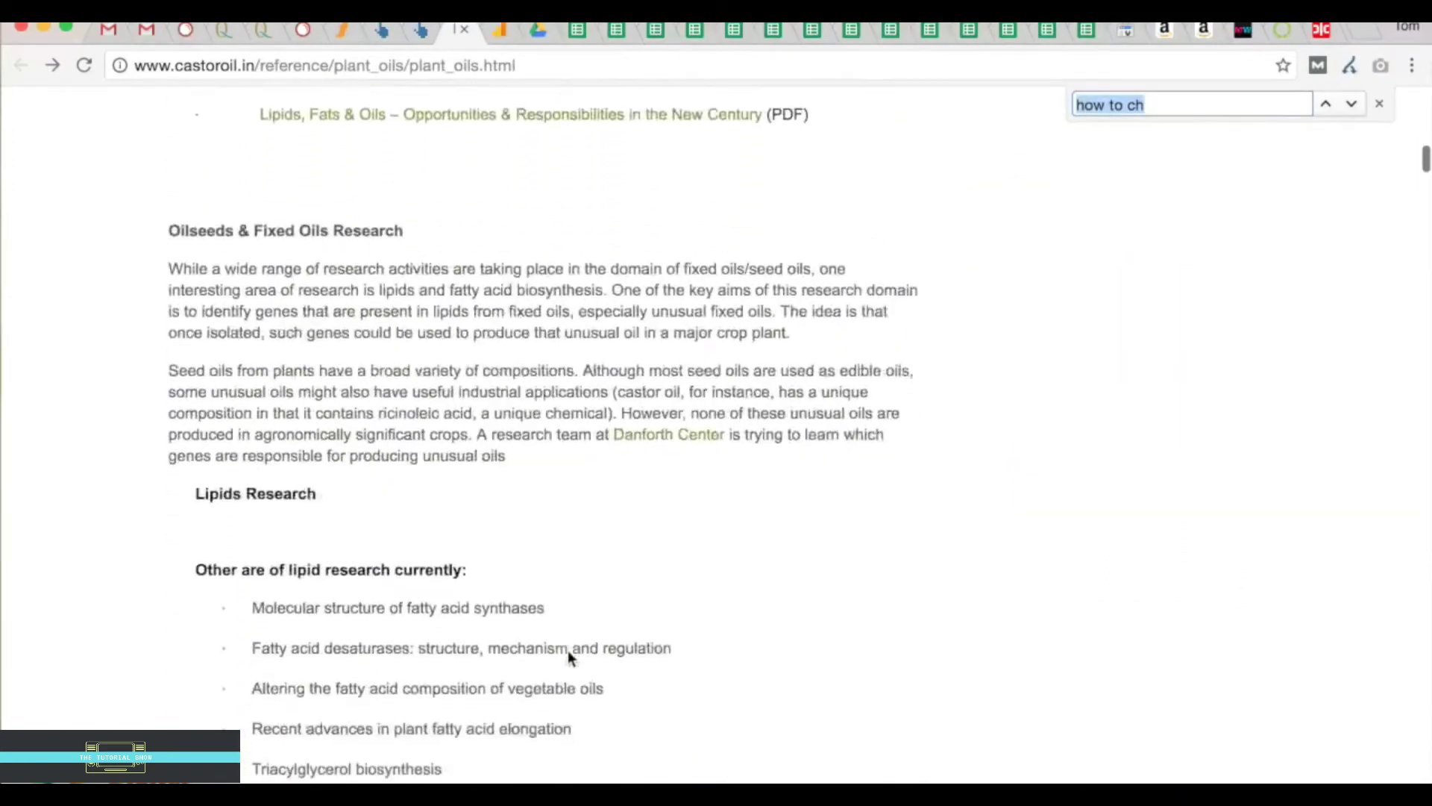
scroll(569, 652, "down", 1)
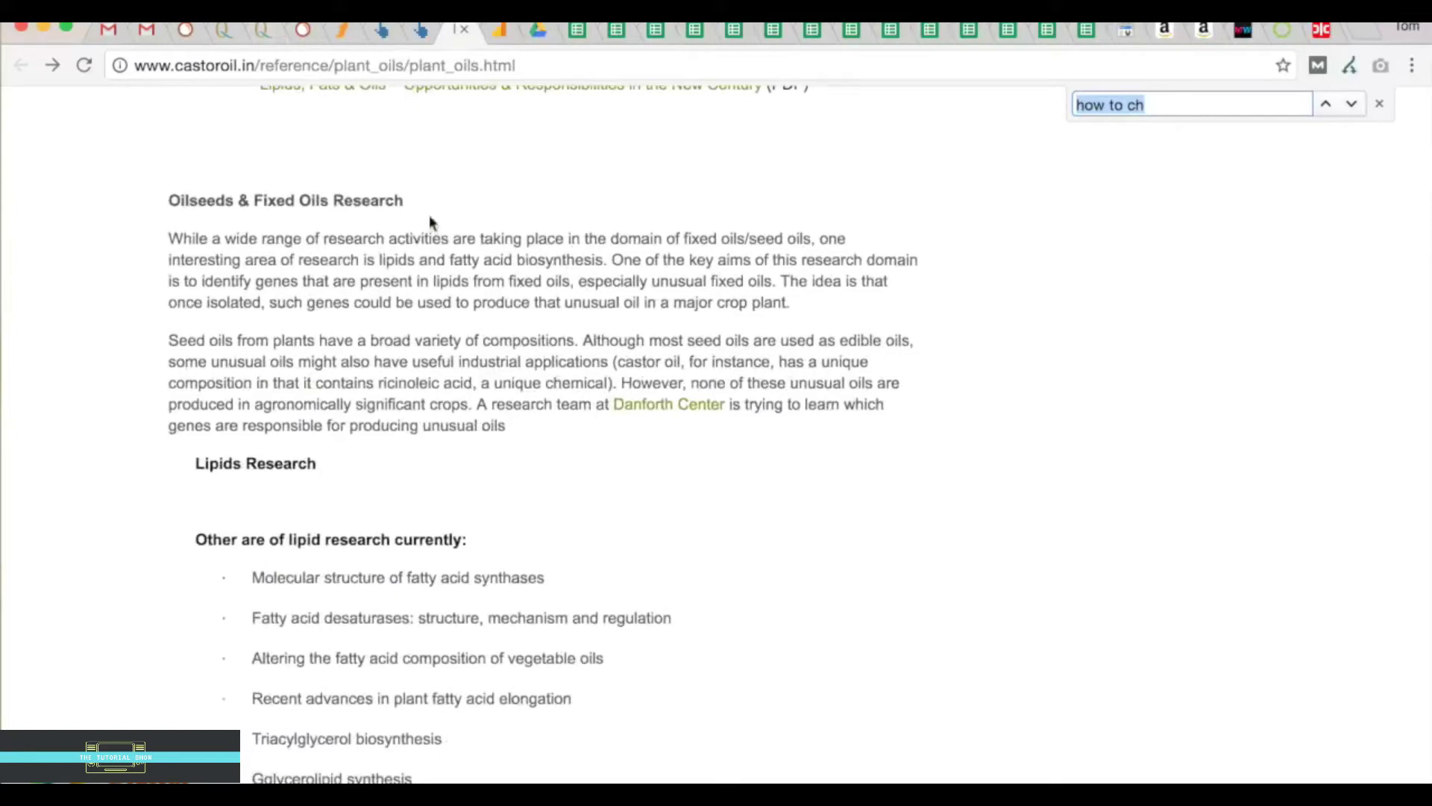
scroll(522, 326, "up", 10)
scroll(522, 326, "up", 5)
Search the castoroil.in page for the anchor text 'Aromatherapy Carrier Oils' copied from Ahrefs
left_click(420, 33)
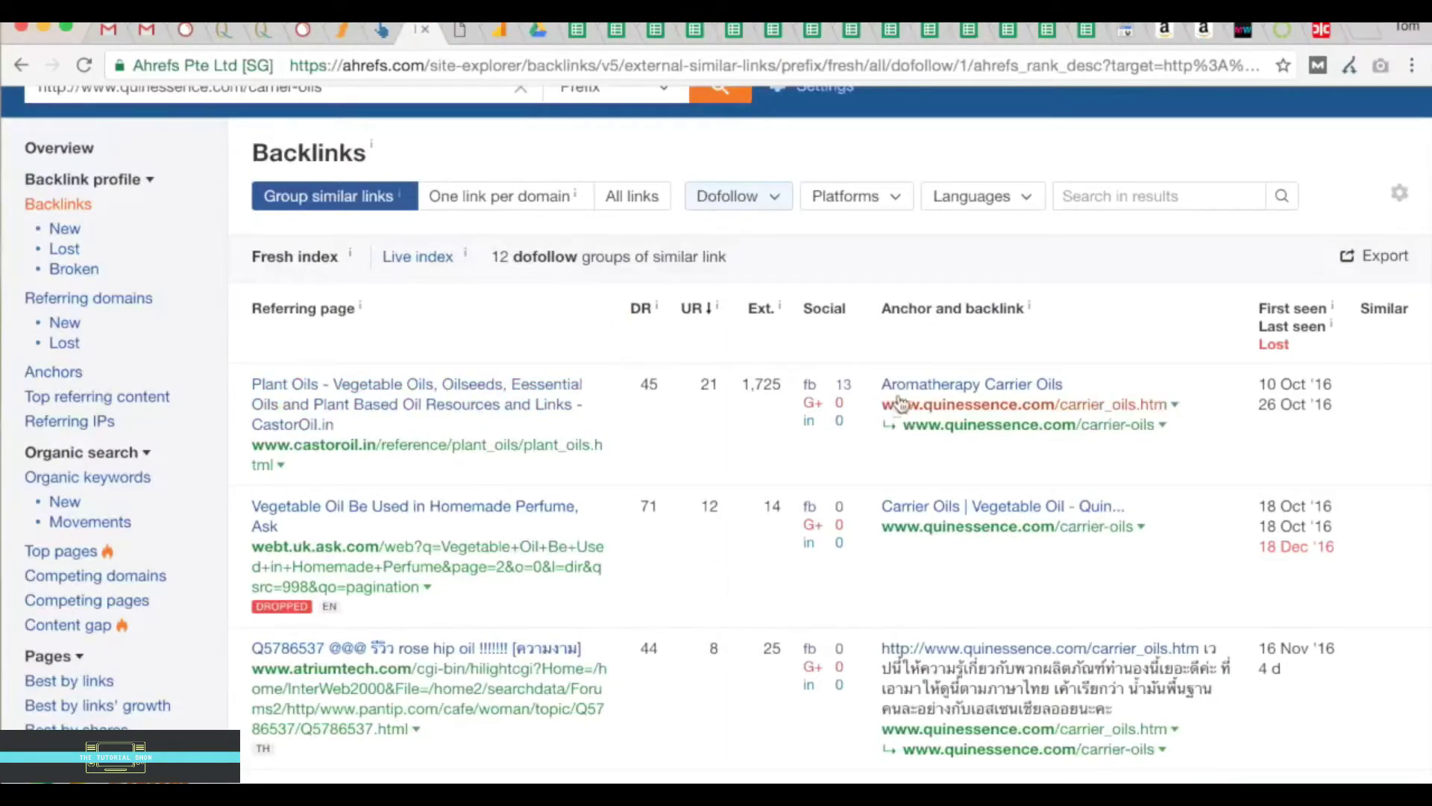
left_click_drag(872, 383, 1072, 388)
key("super+c")
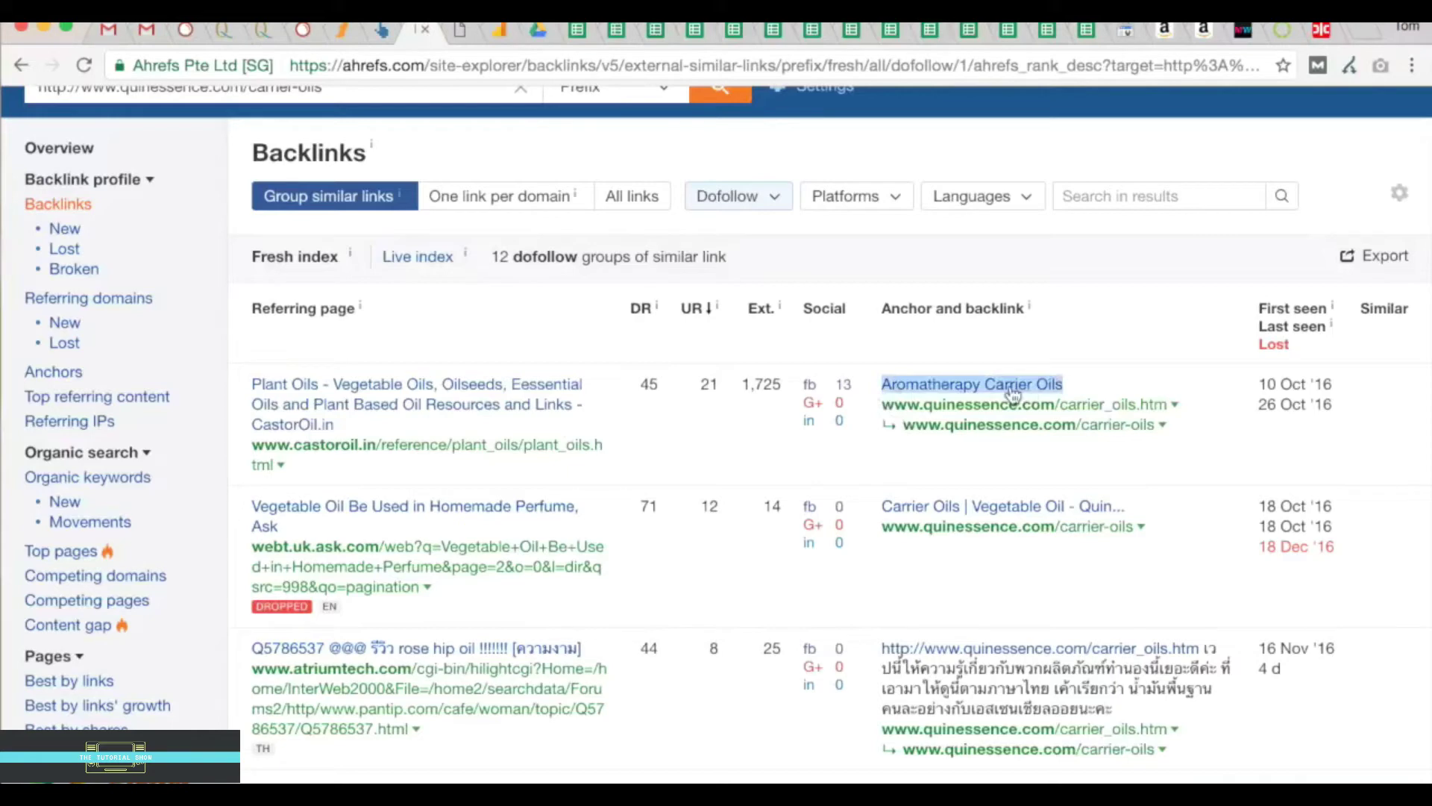
left_click(463, 31)
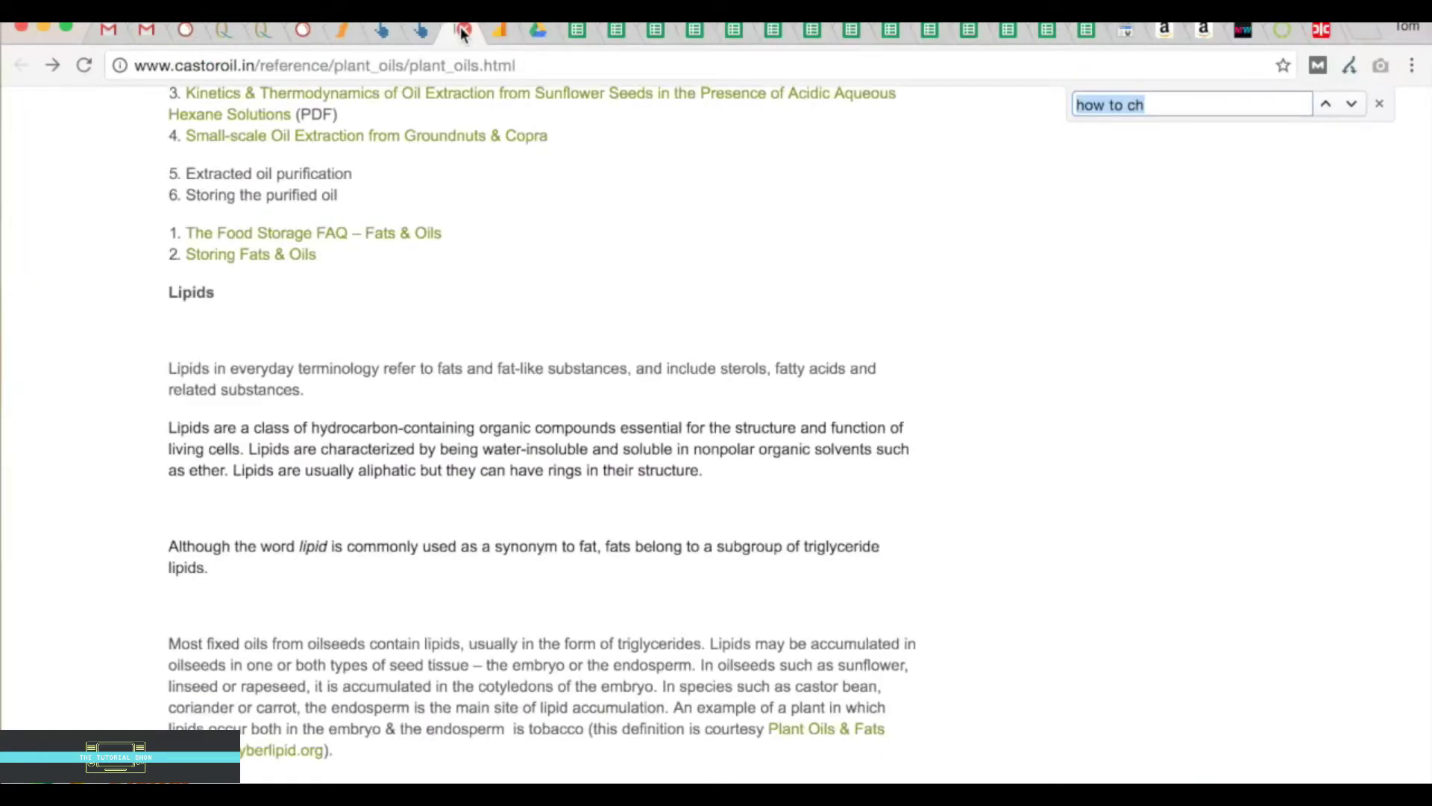
key("super+v")
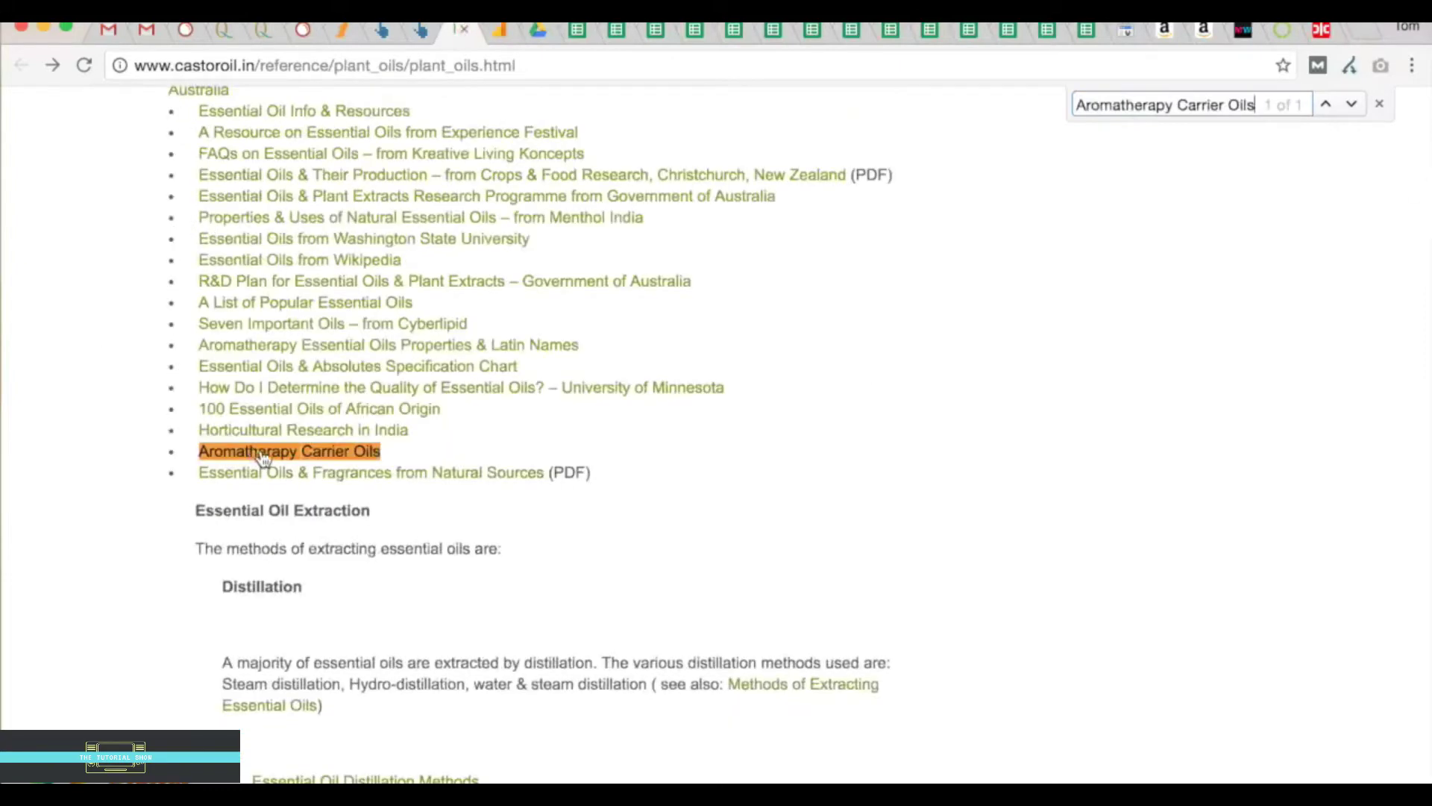
Scroll the Plant Oils page to locate the single 'Aromatherapy Carrier Oils' match
scroll(483, 446, "up", 7)
scroll(485, 447, "up", 3)
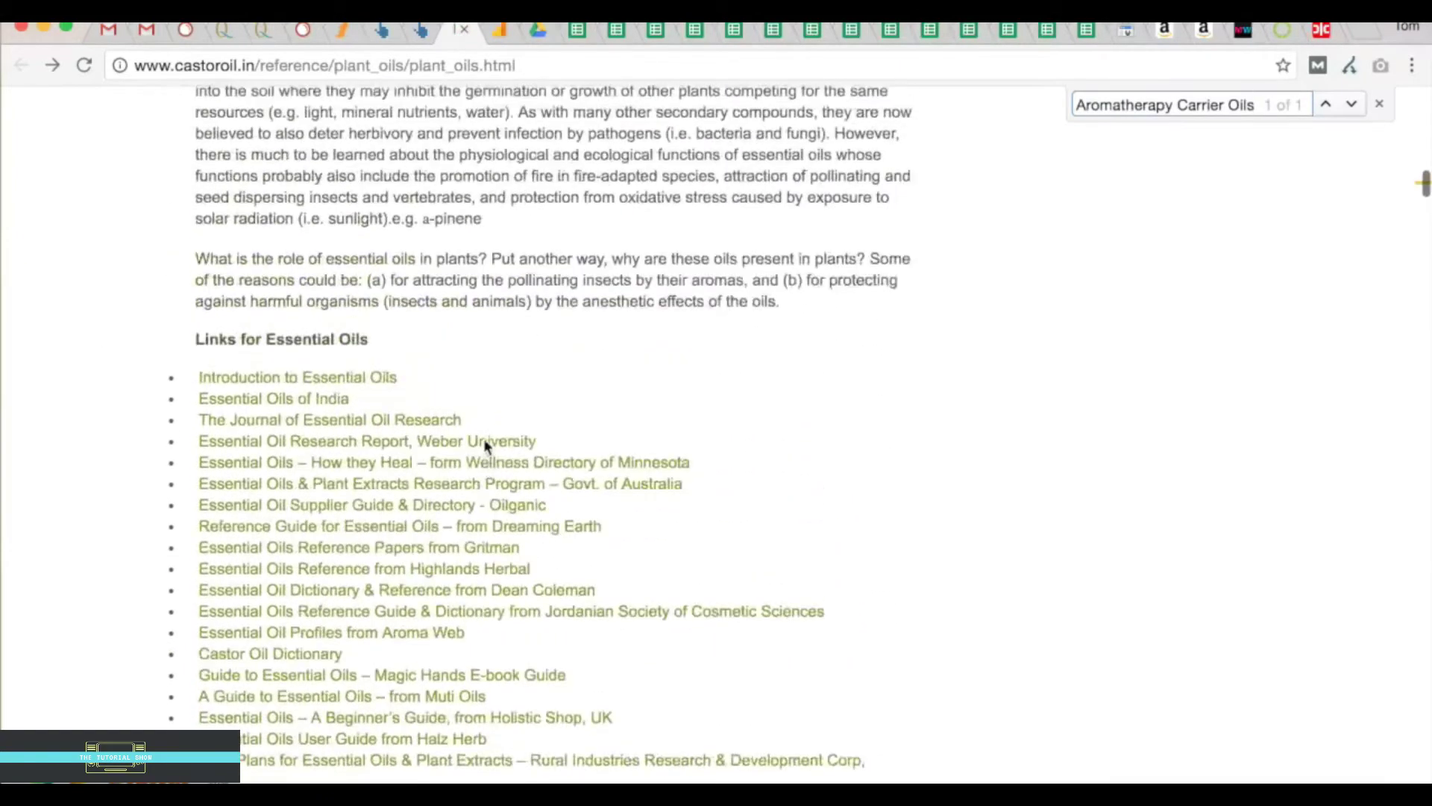
scroll(485, 446, "down", 5)
scroll(485, 446, "up", 3)
scroll(485, 446, "down", 6)
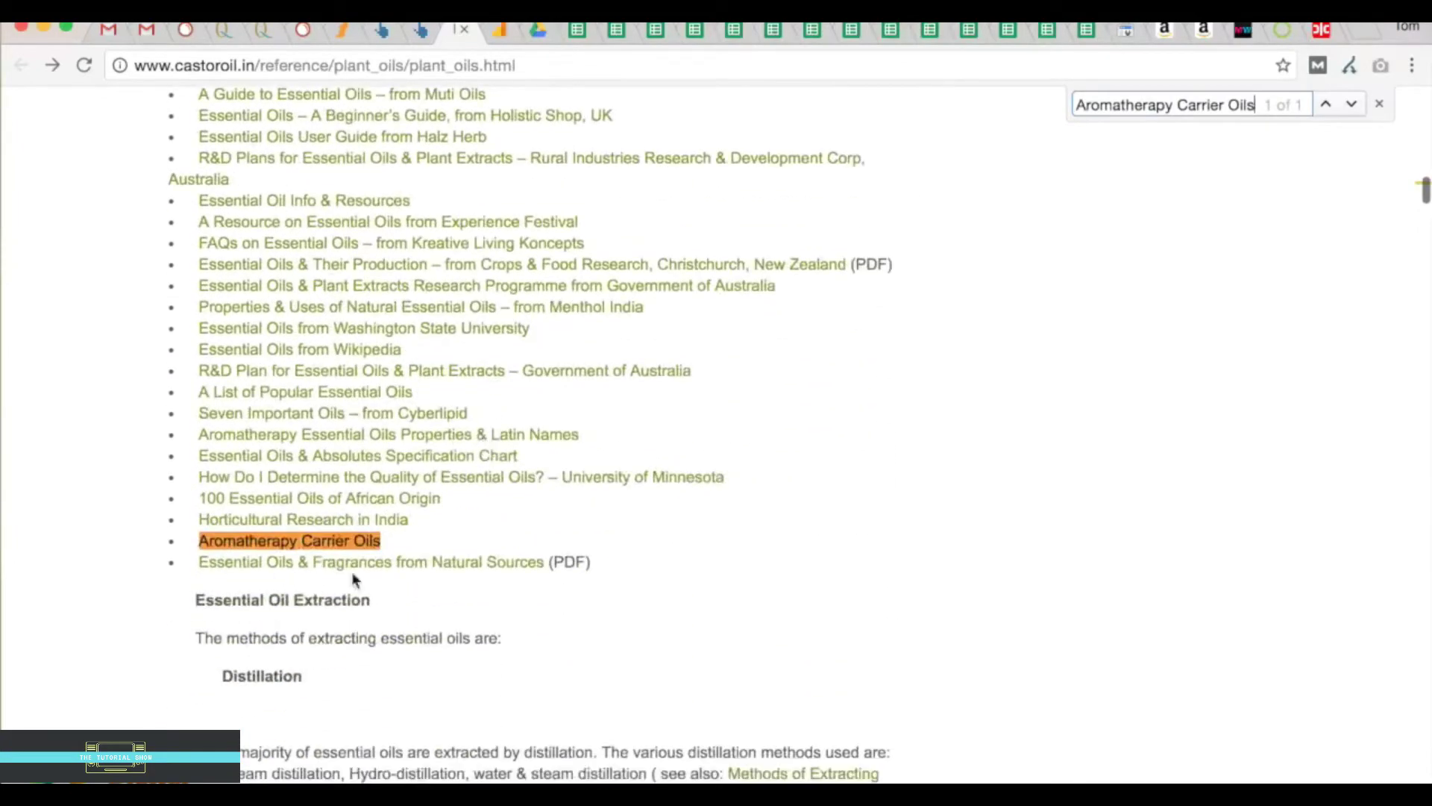
scroll(352, 590, "up", 5)
scroll(353, 589, "down", 1)
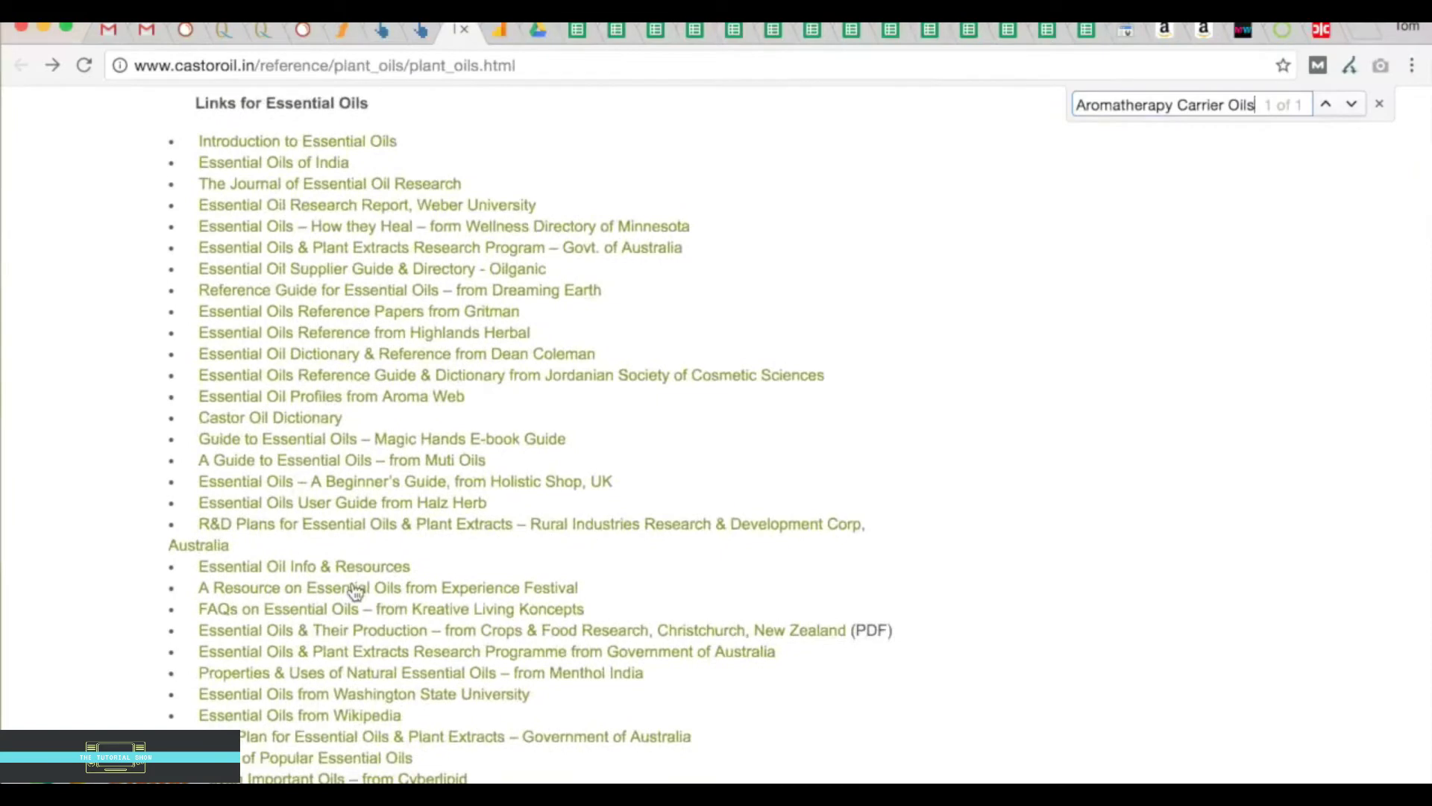
scroll(418, 601, "down", 4)
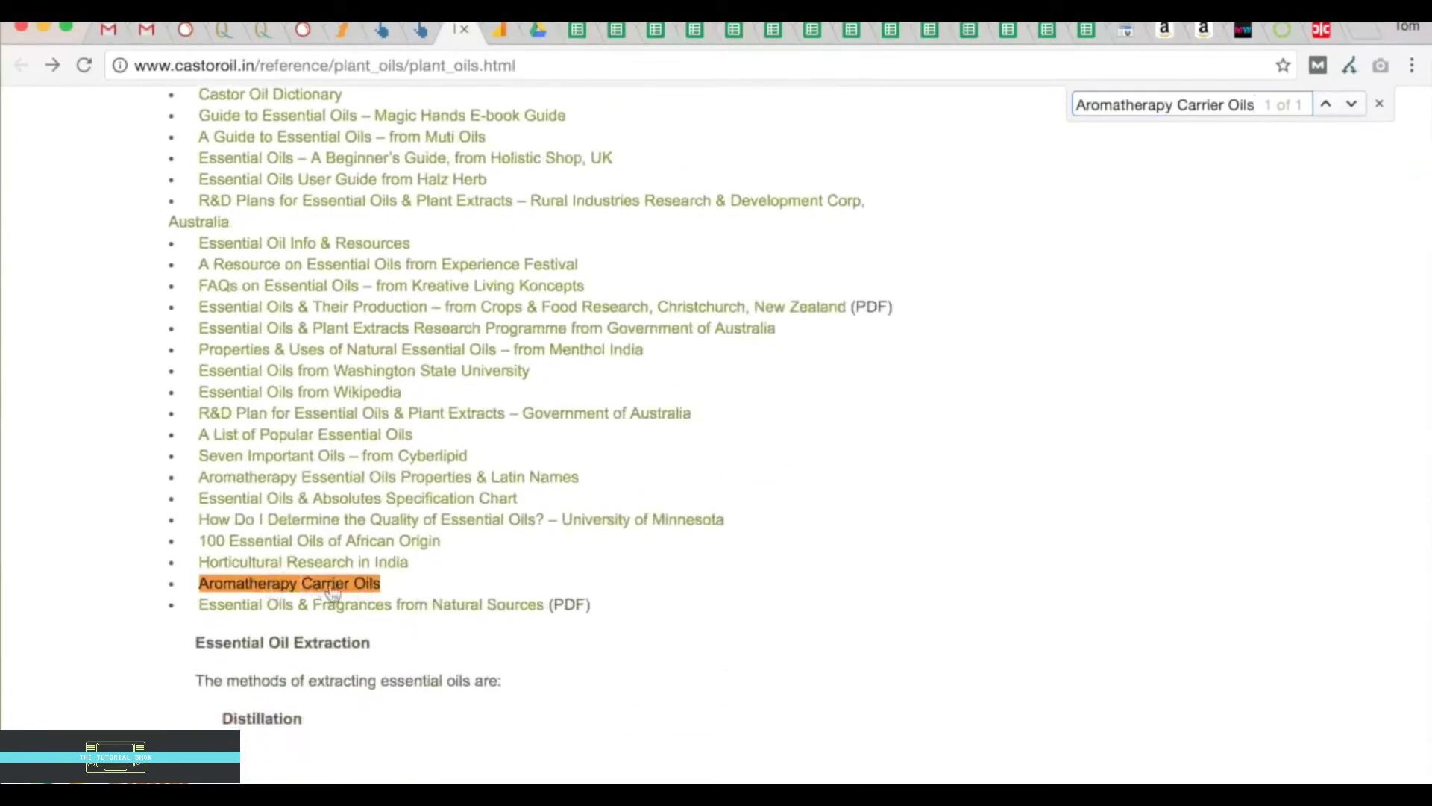
scroll(440, 537, "up", 20)
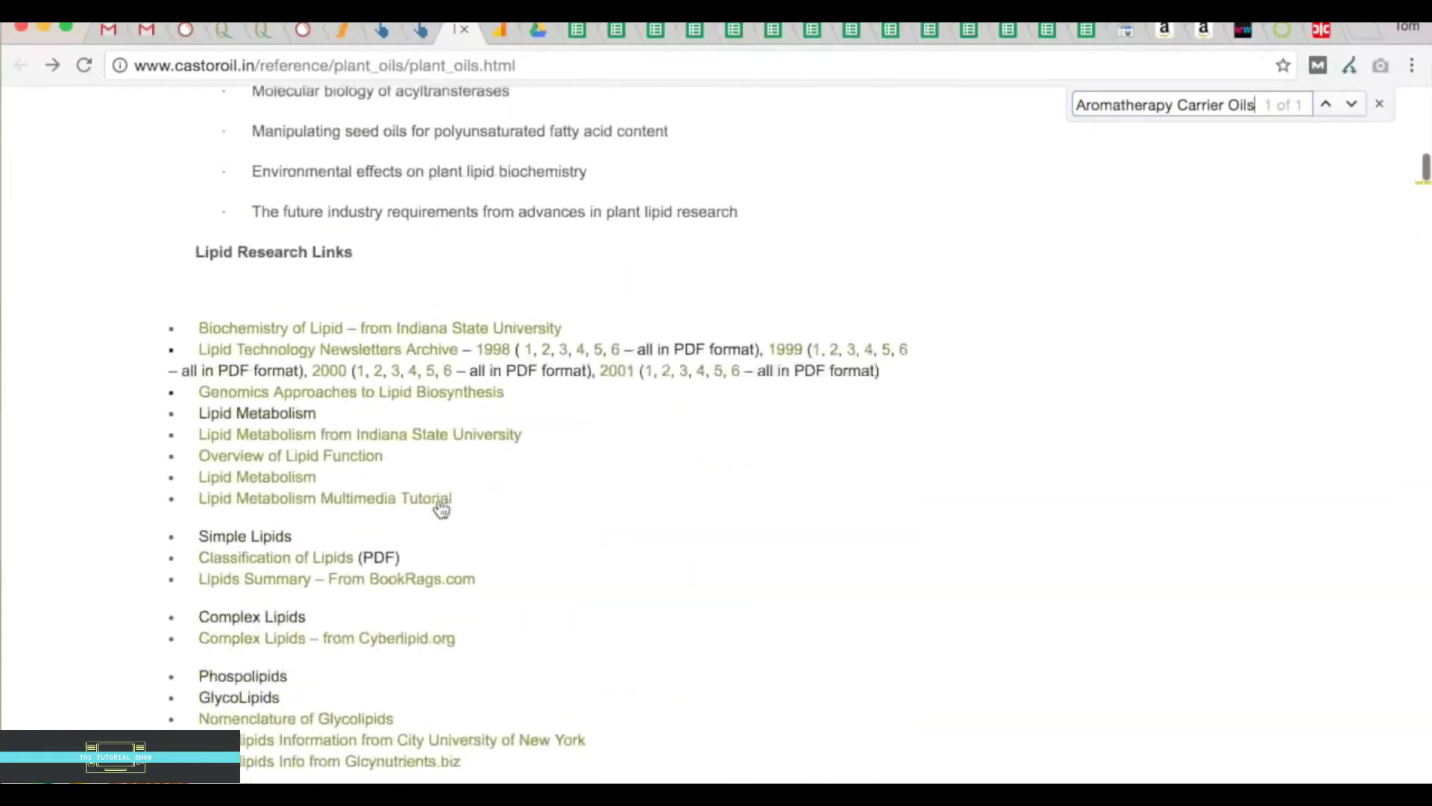
scroll(440, 515, "down", 5)
scroll(440, 509, "down", 15)
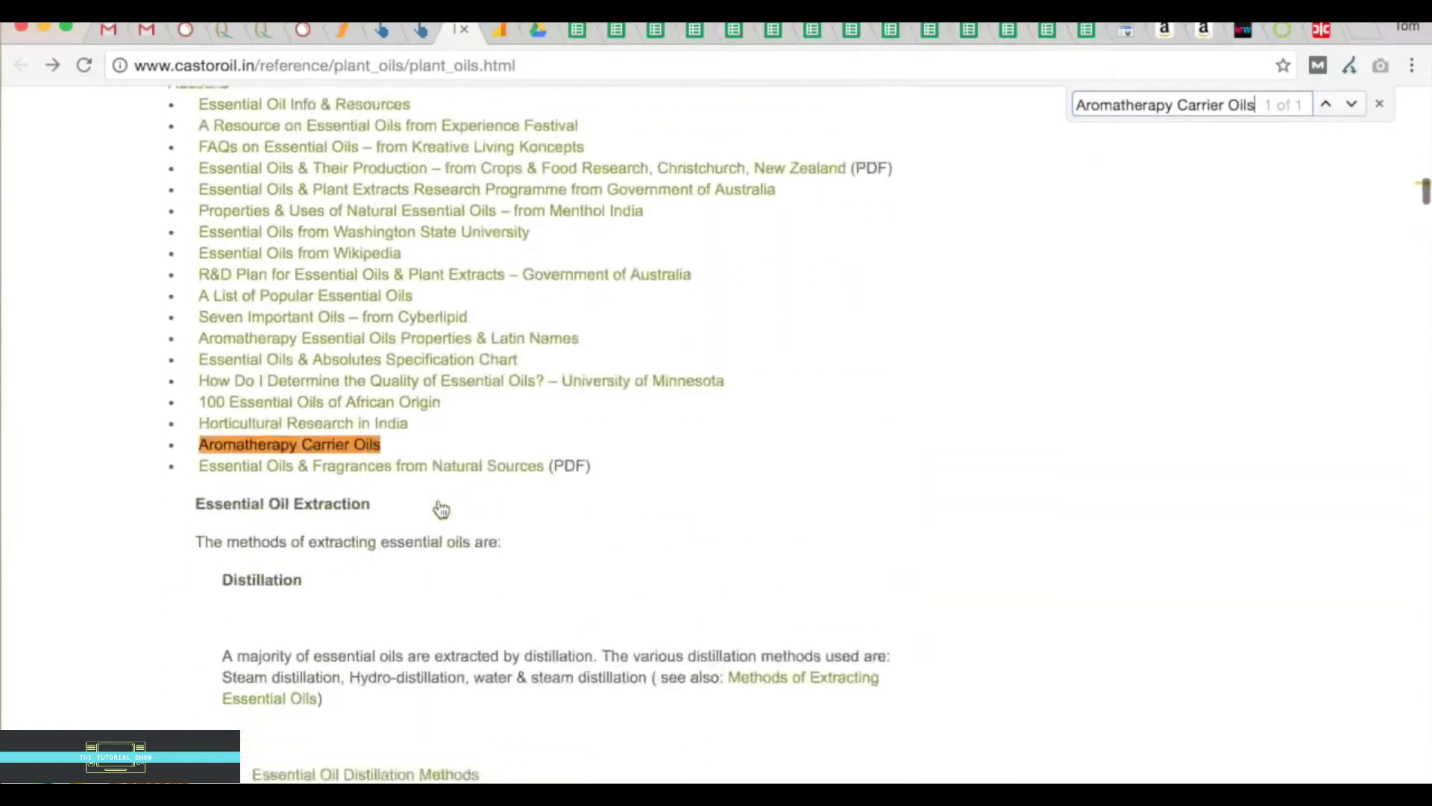
scroll(441, 509, "up", 6)
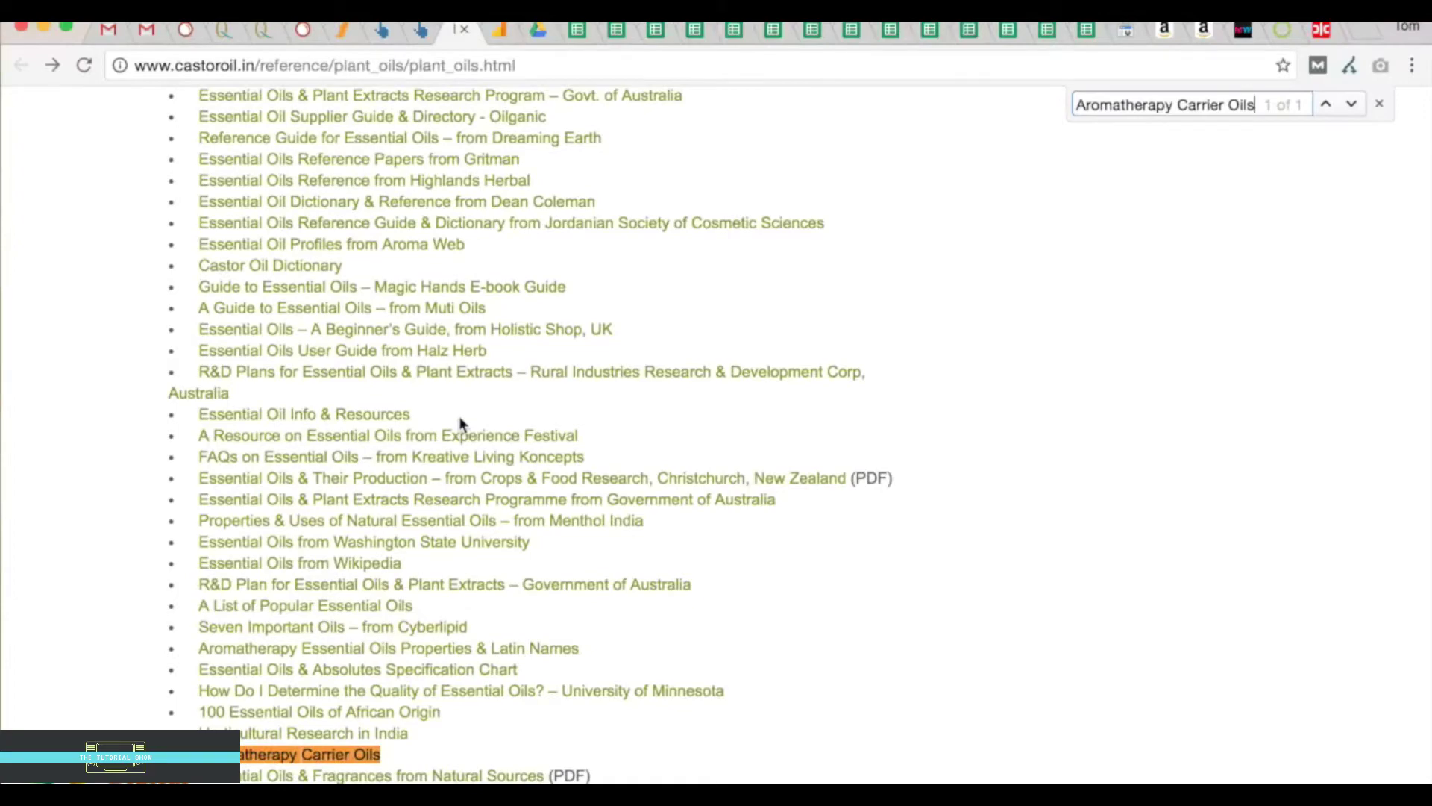
scroll(610, 308, "up", 20)
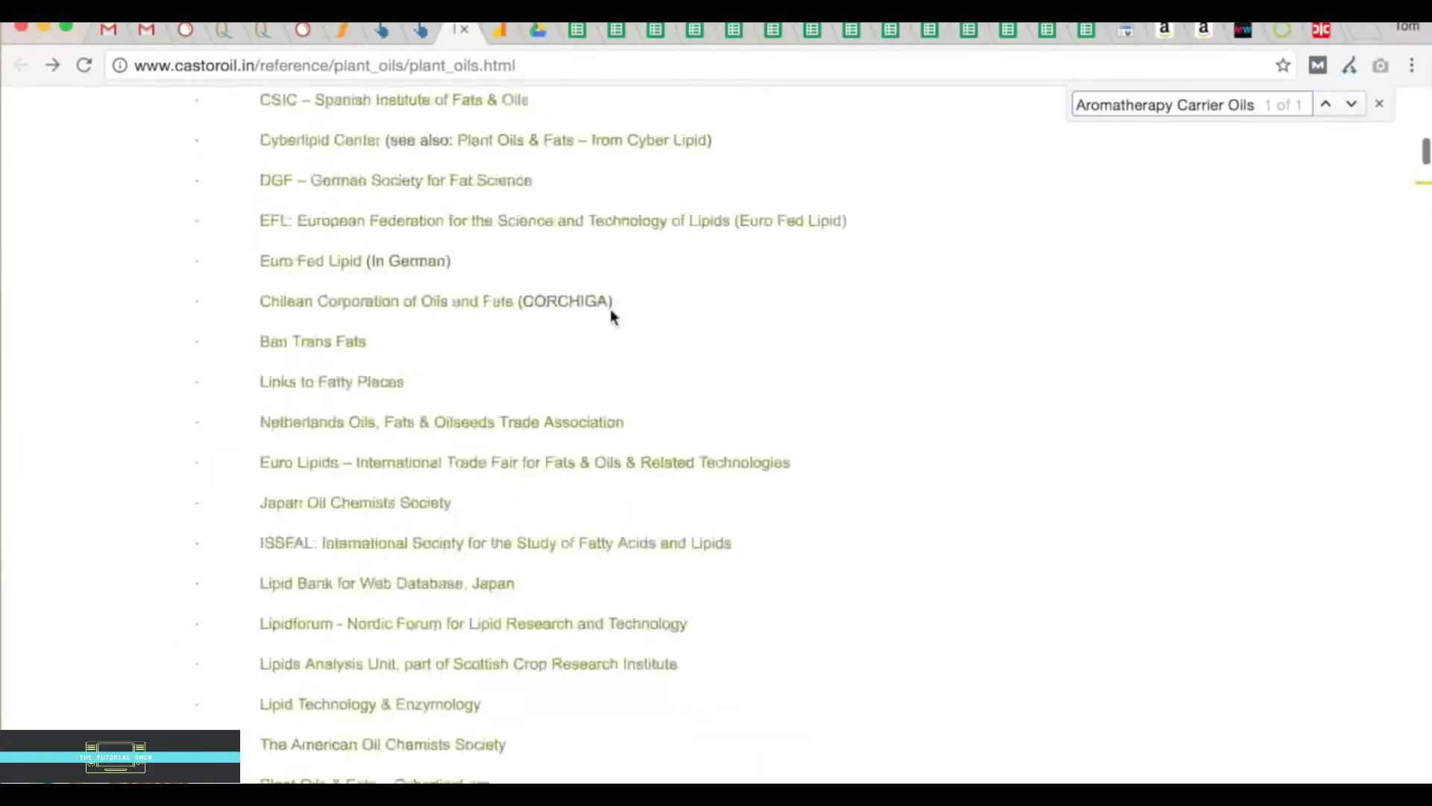
scroll(610, 308, "up", 8)
scroll(612, 313, "down", 15)
scroll(613, 319, "down", 20)
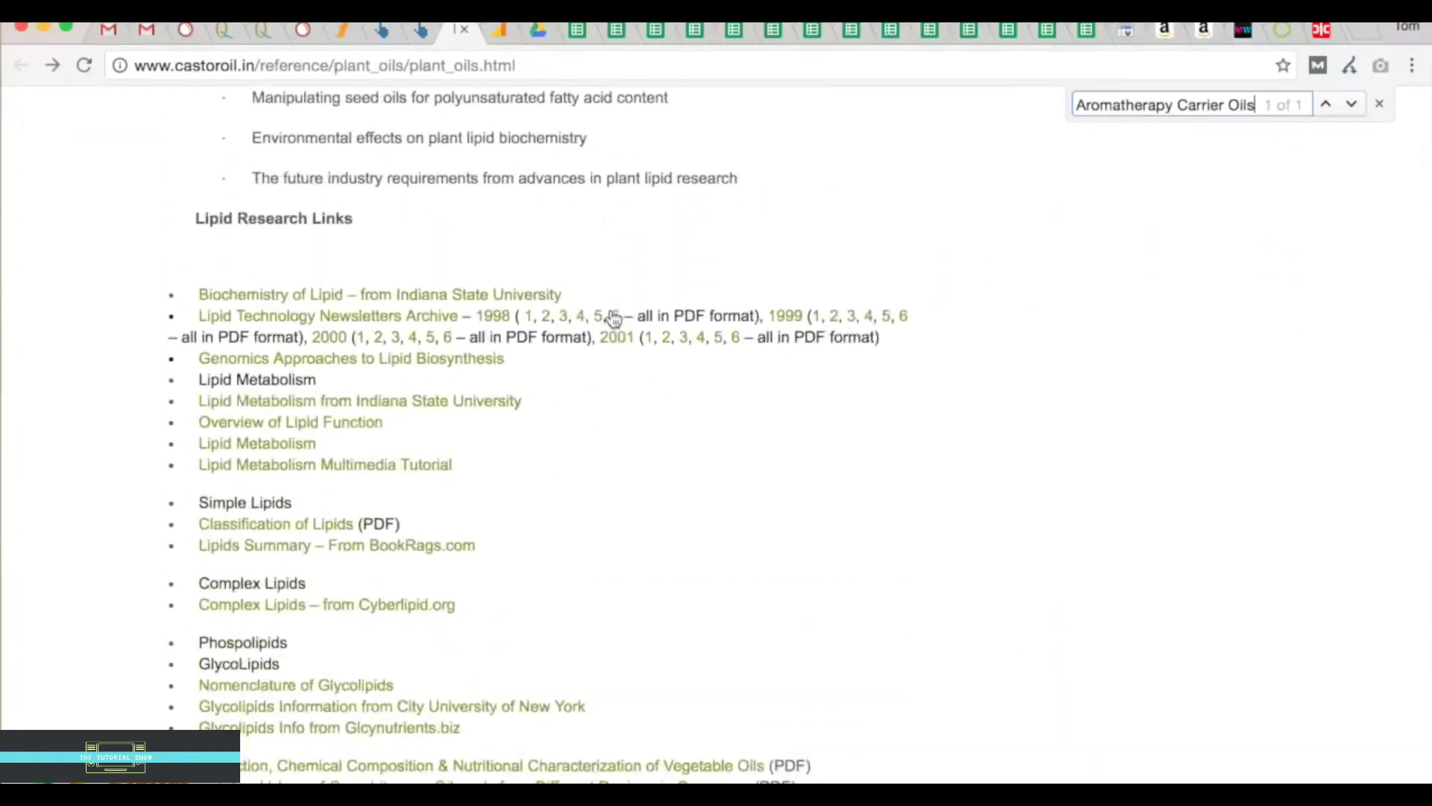
left_click(1320, 31)
scroll(563, 364, "up", 15)
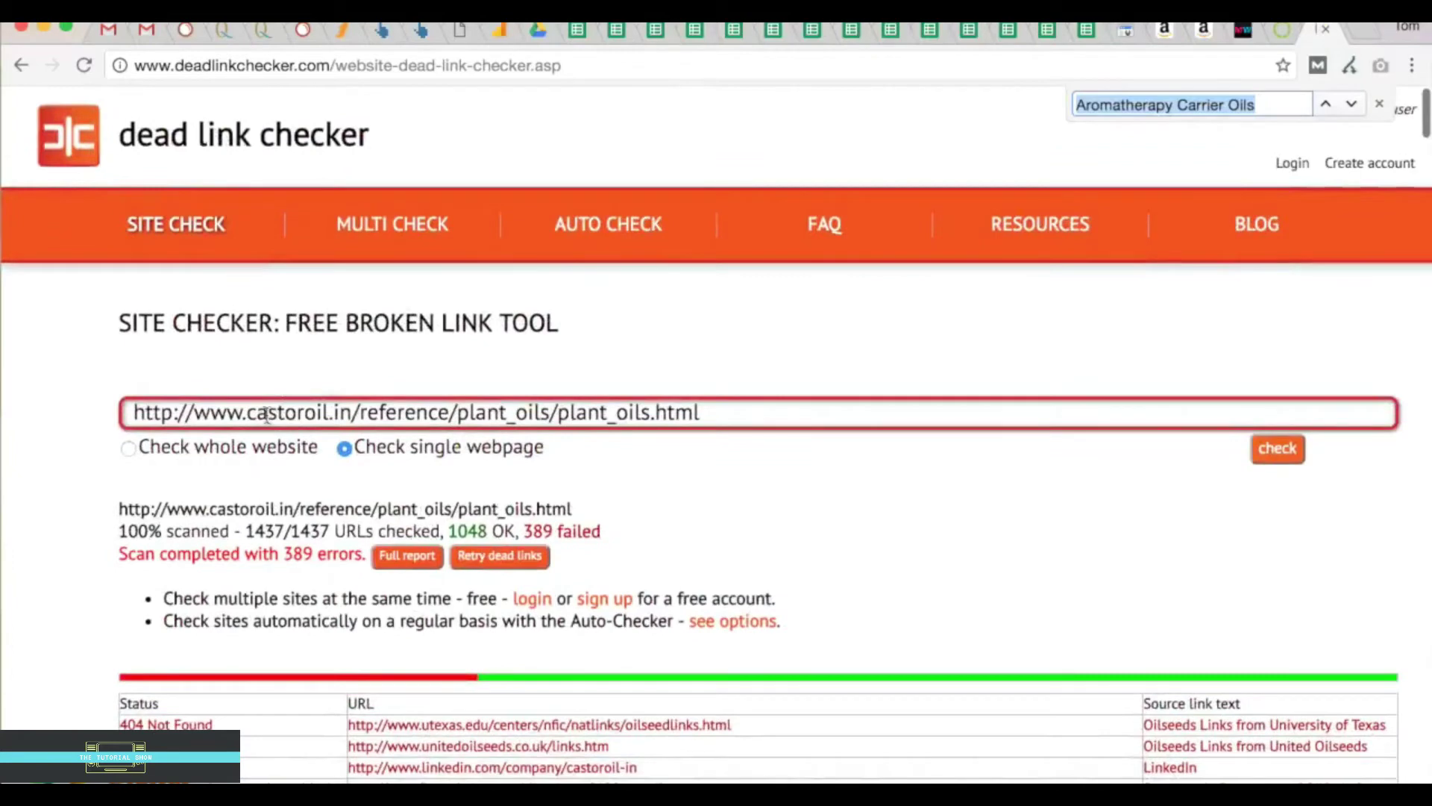
left_click(452, 31)
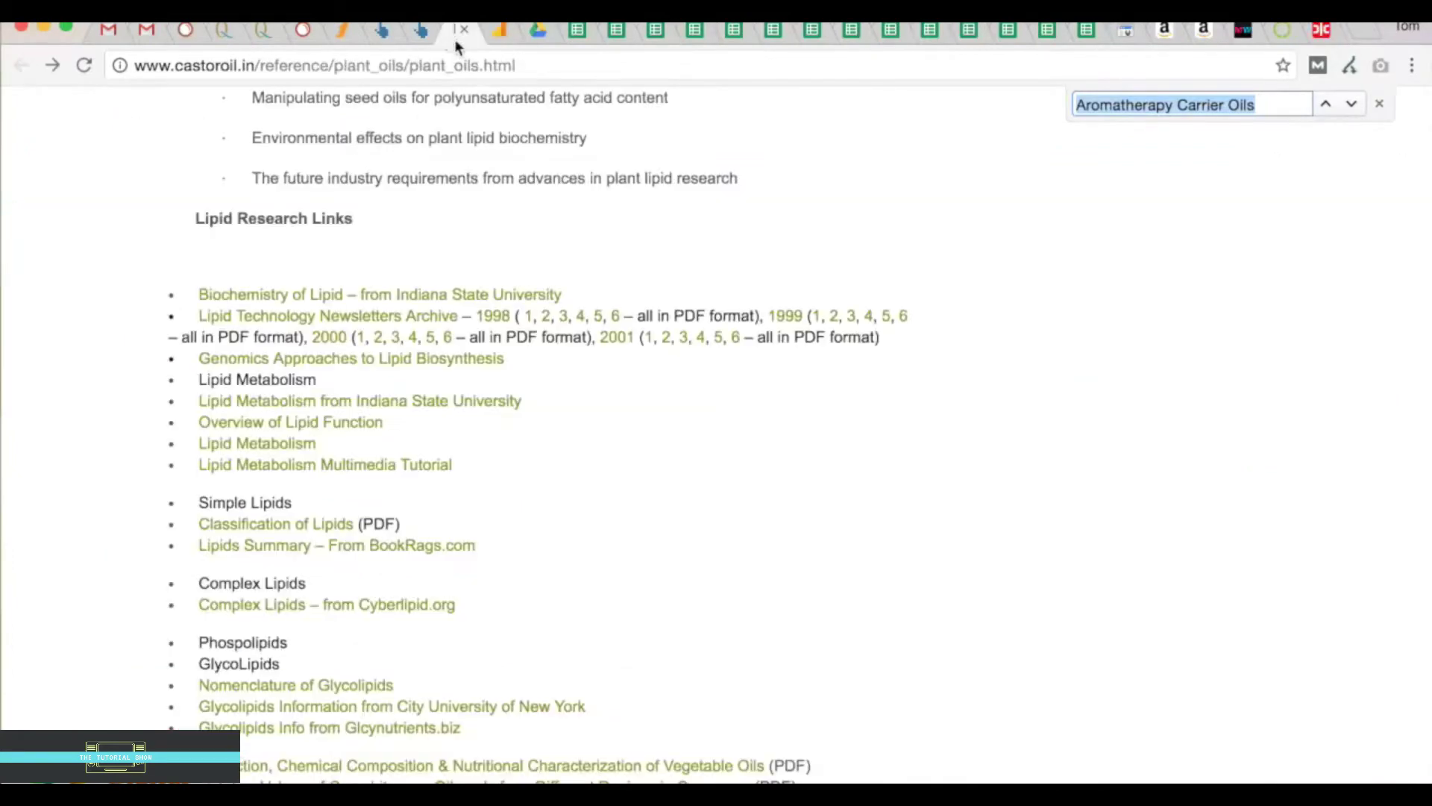
scroll(431, 272, "up", 3)
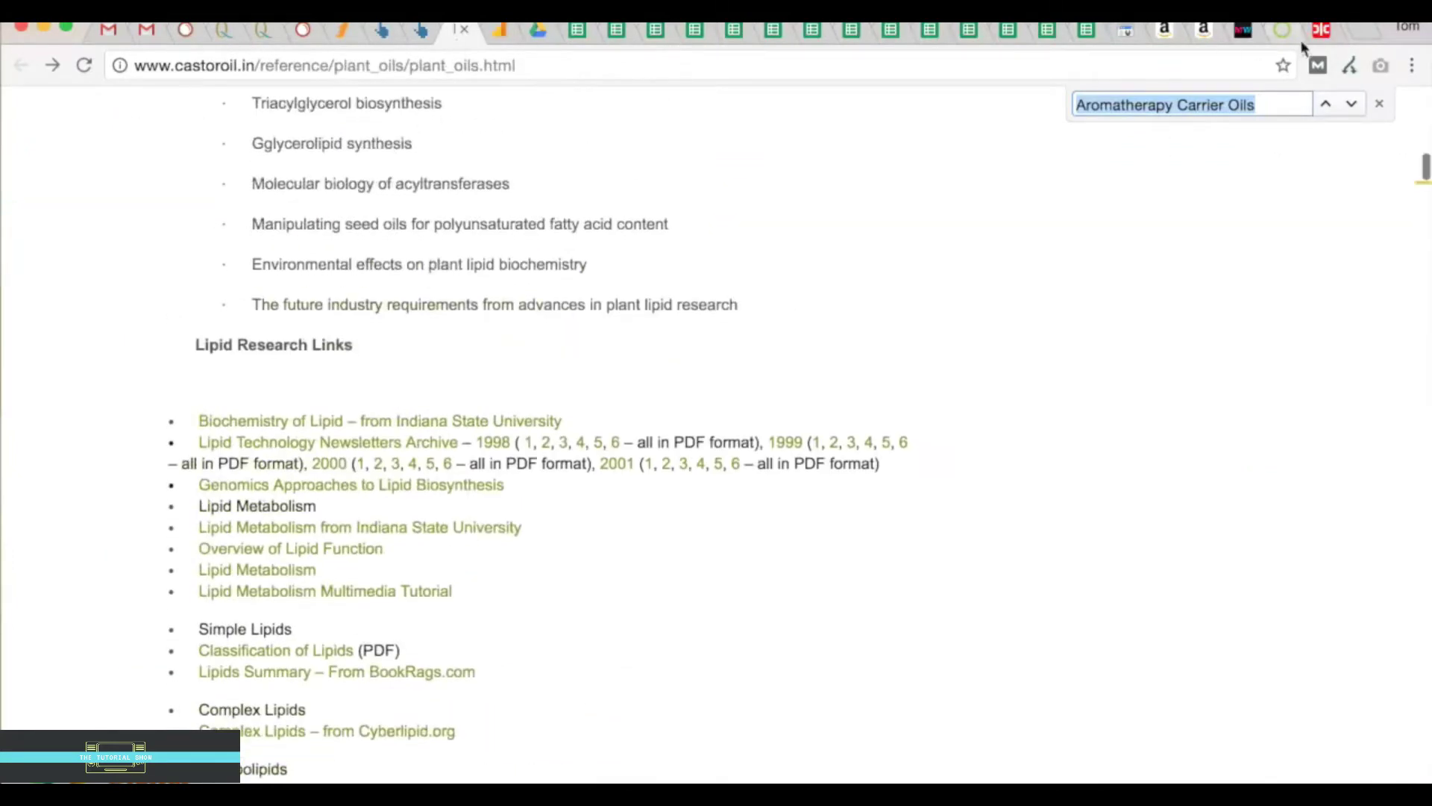
left_click(1321, 31)
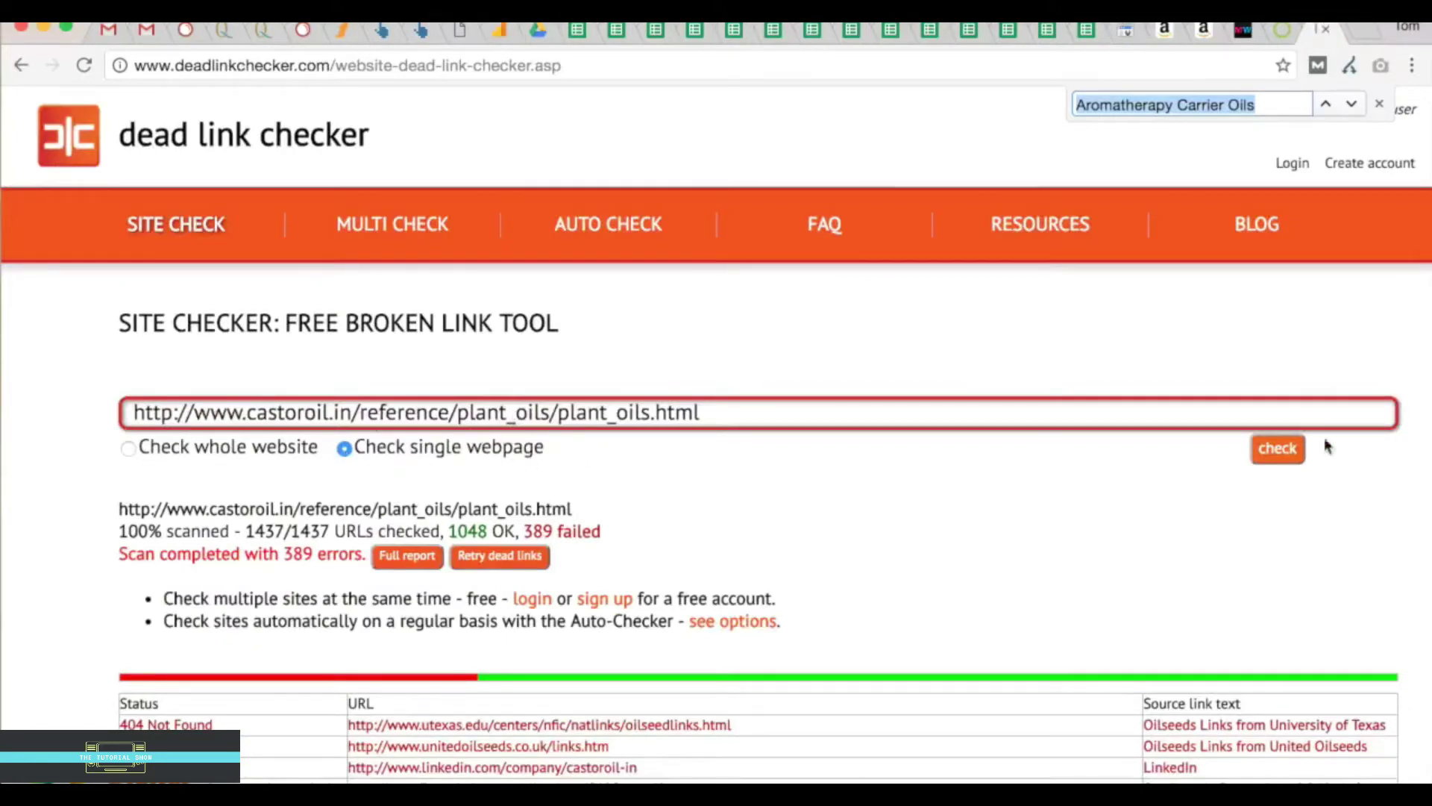
scroll(713, 580, "down", 4)
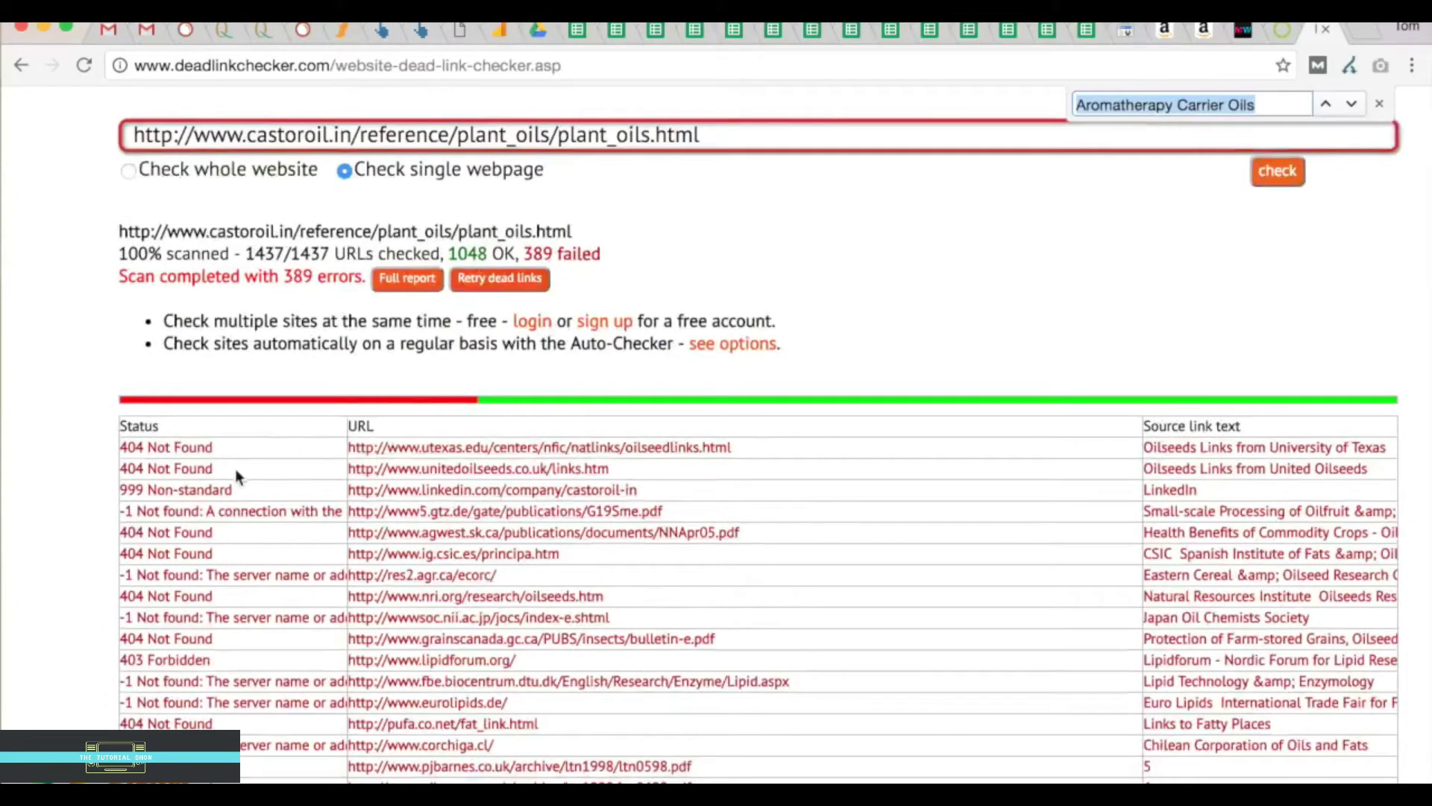
scroll(286, 567, "down", 2)
scroll(289, 581, "down", 3)
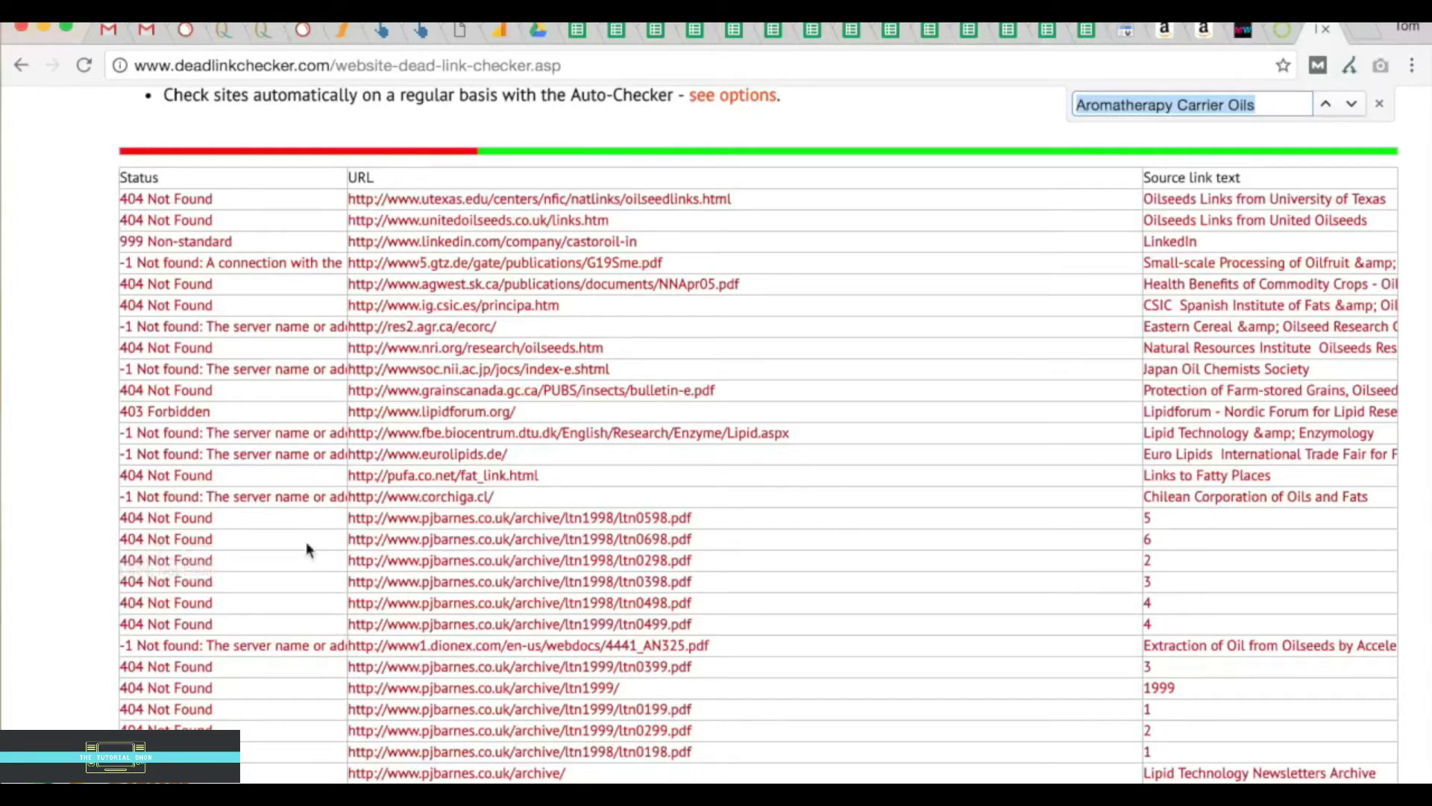
left_click(460, 31)
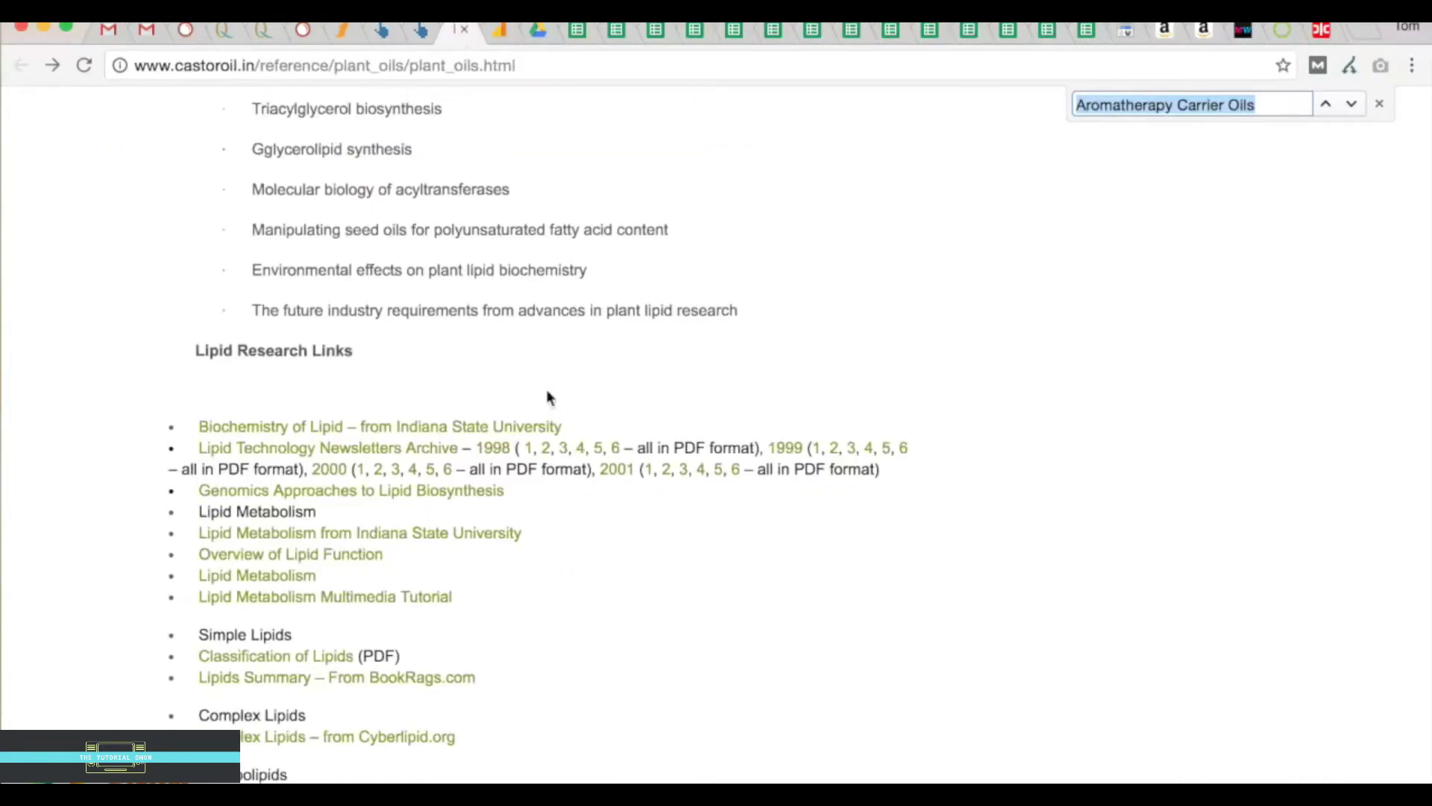
scroll(548, 397, "down", 5)
scroll(546, 391, "up", 8)
scroll(547, 390, "down", 6)
scroll(547, 392, "down", 7)
scroll(547, 391, "up", 6)
scroll(554, 282, "up", 5)
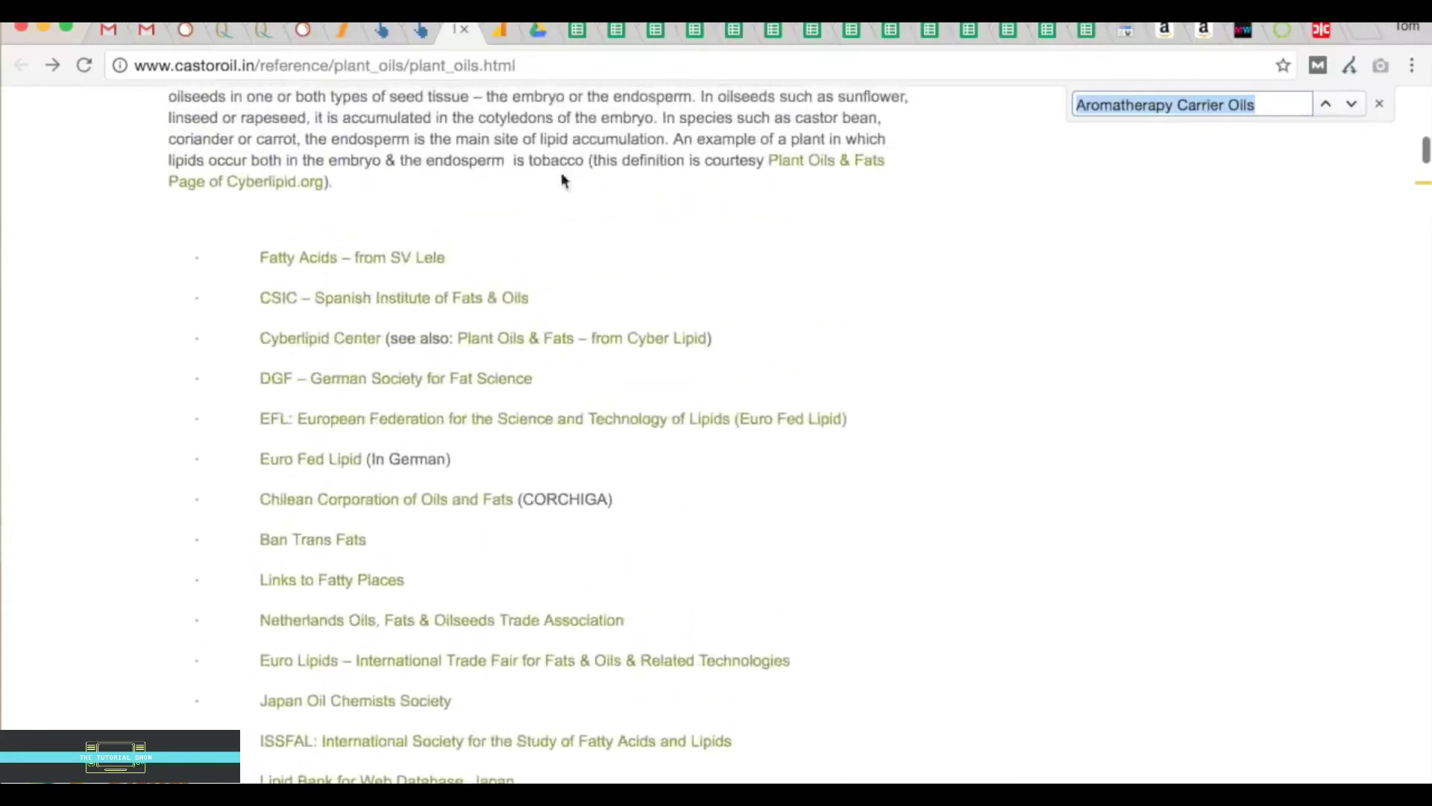
left_click(1319, 34)
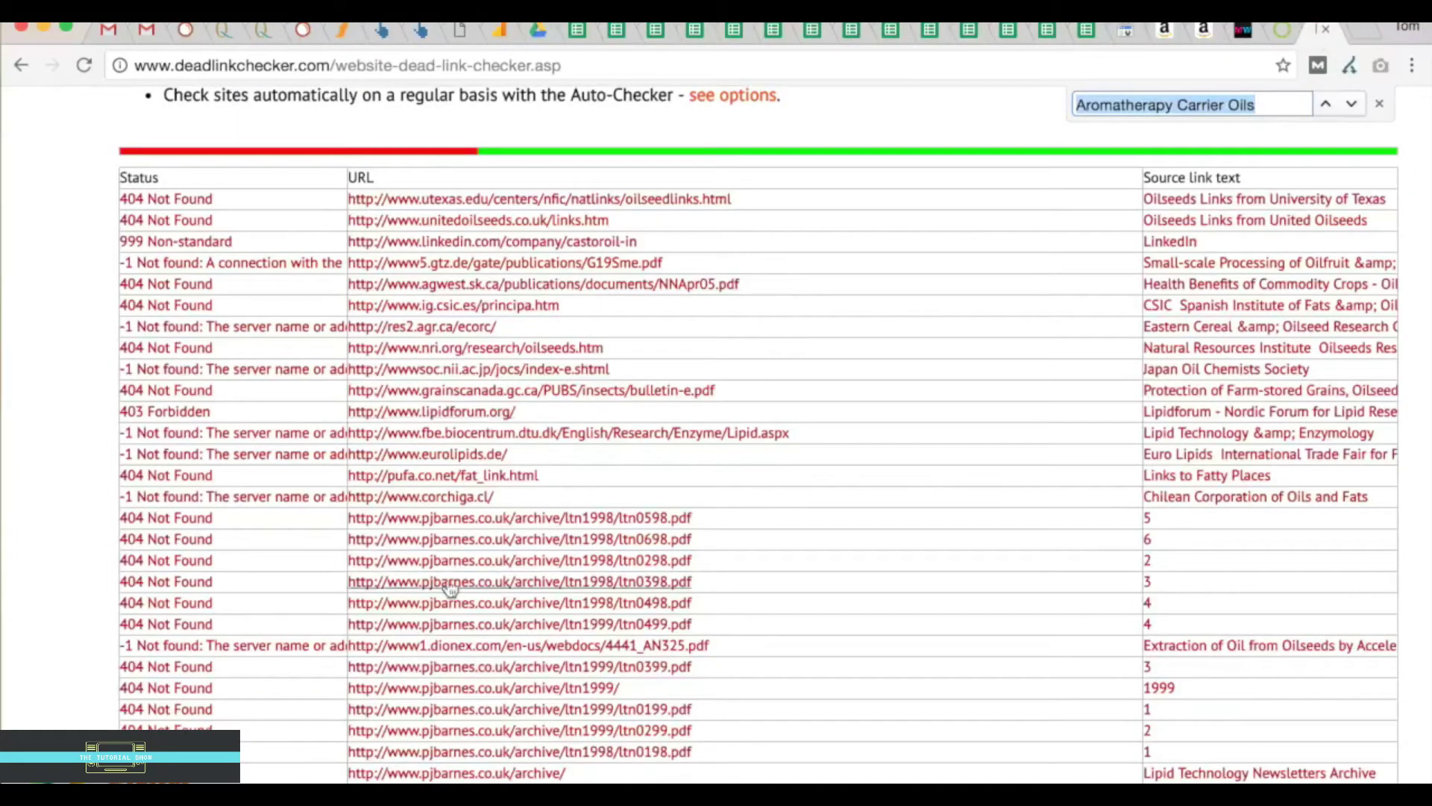
mouse_move(475, 507)
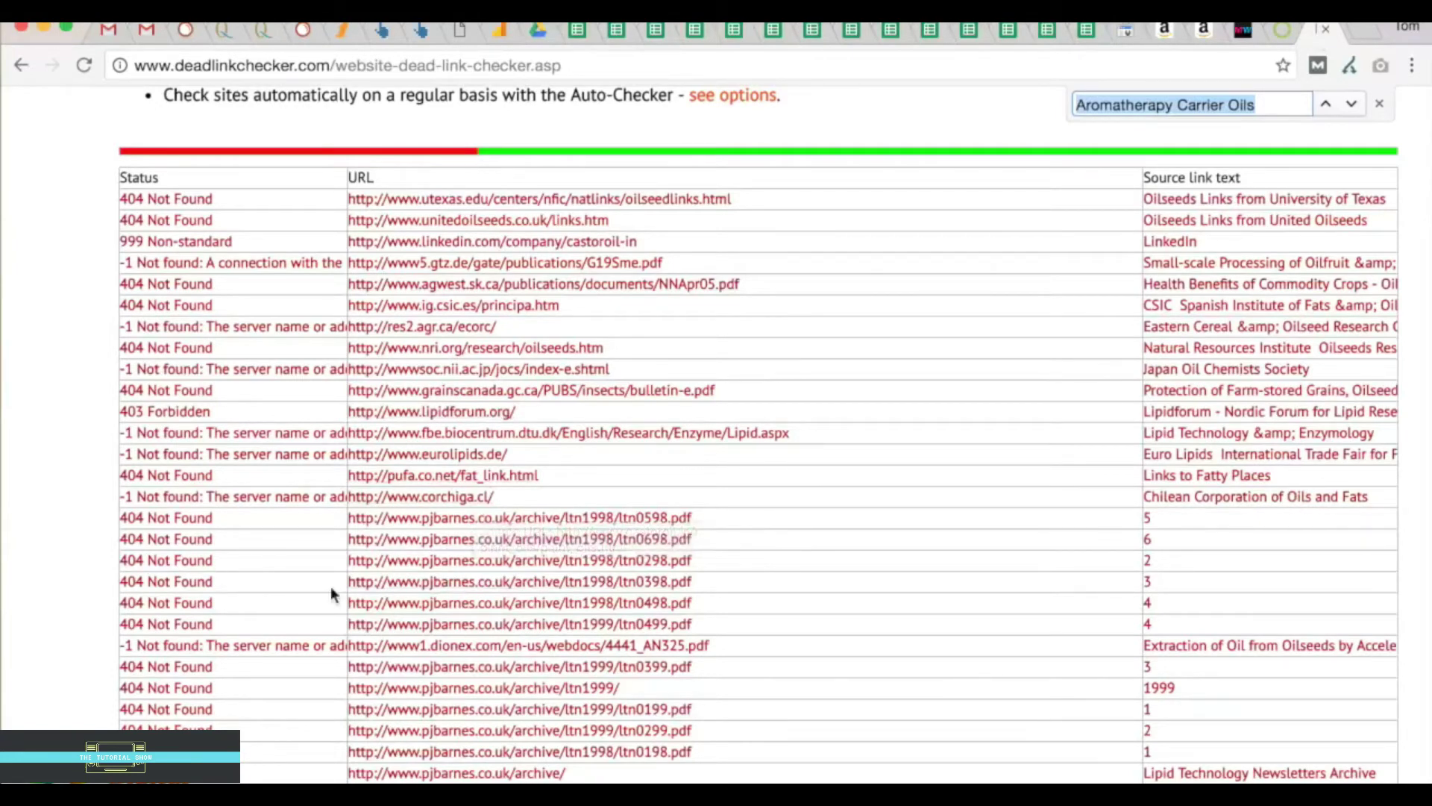
scroll(331, 589, "down", 10)
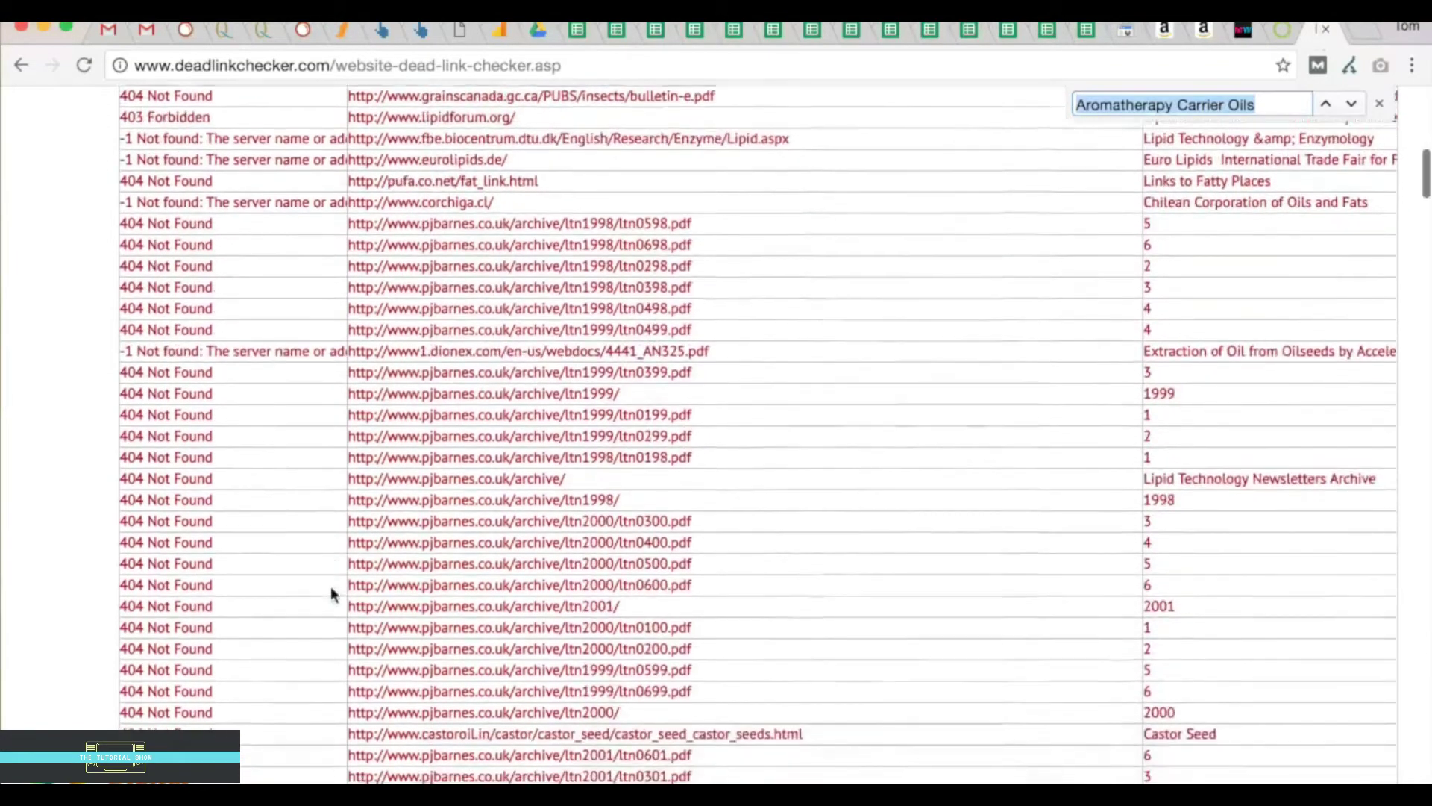
scroll(331, 589, "down", 5)
scroll(329, 586, "down", 2)
scroll(761, 403, "down", 4)
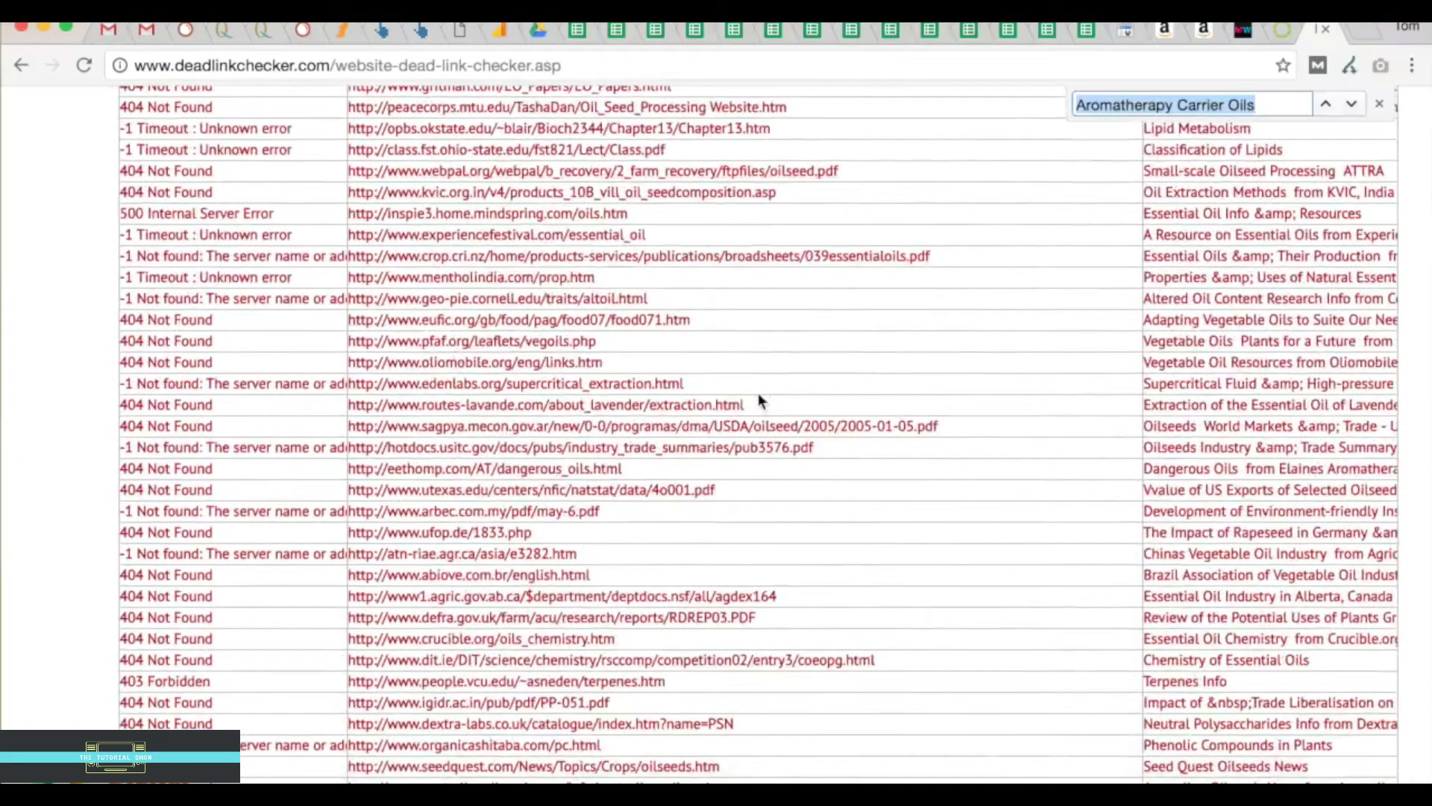
Search the Dead Link Checker results for 'essential' and scan the 67 matching broken links
type("es")
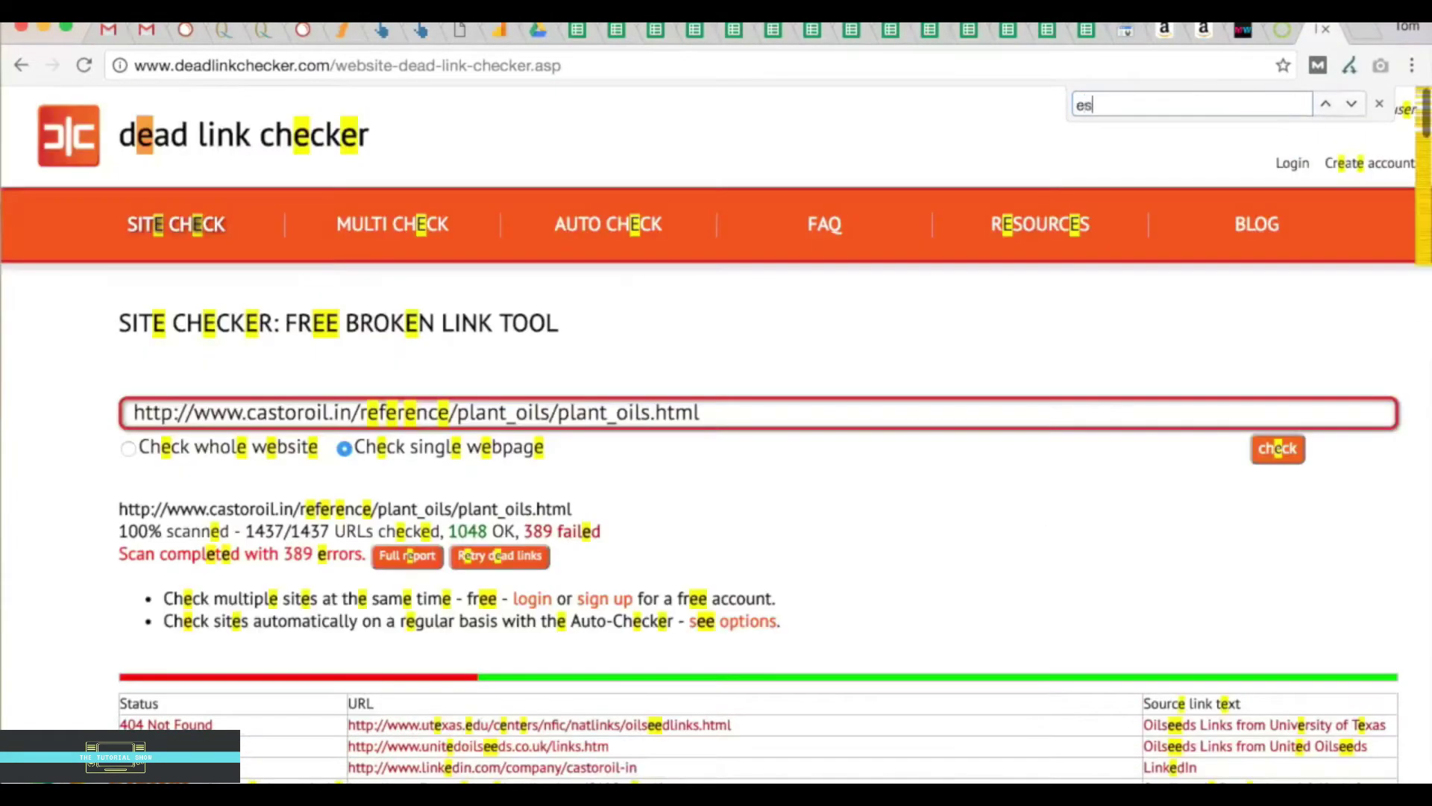
type("sential")
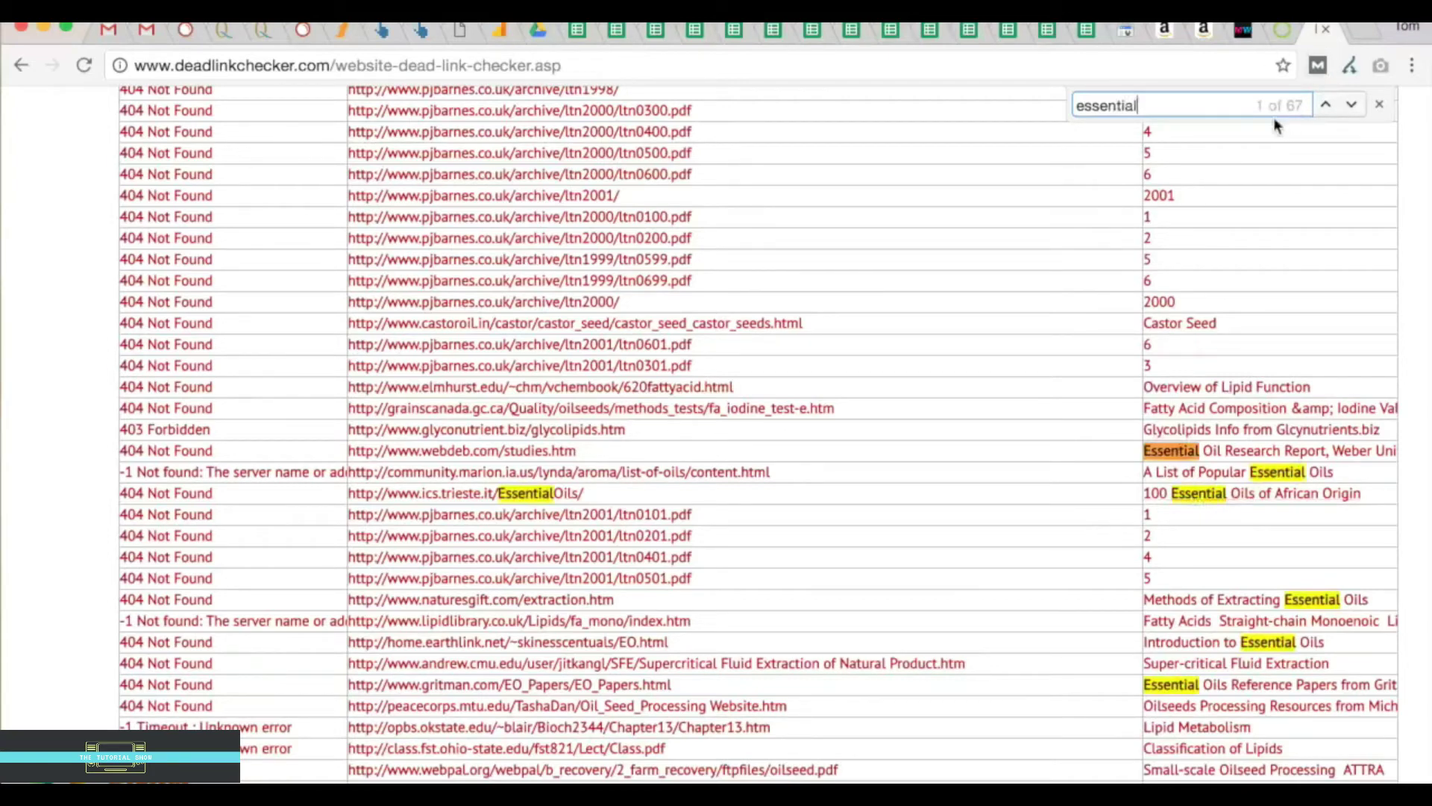
scroll(1202, 313, "down", 2)
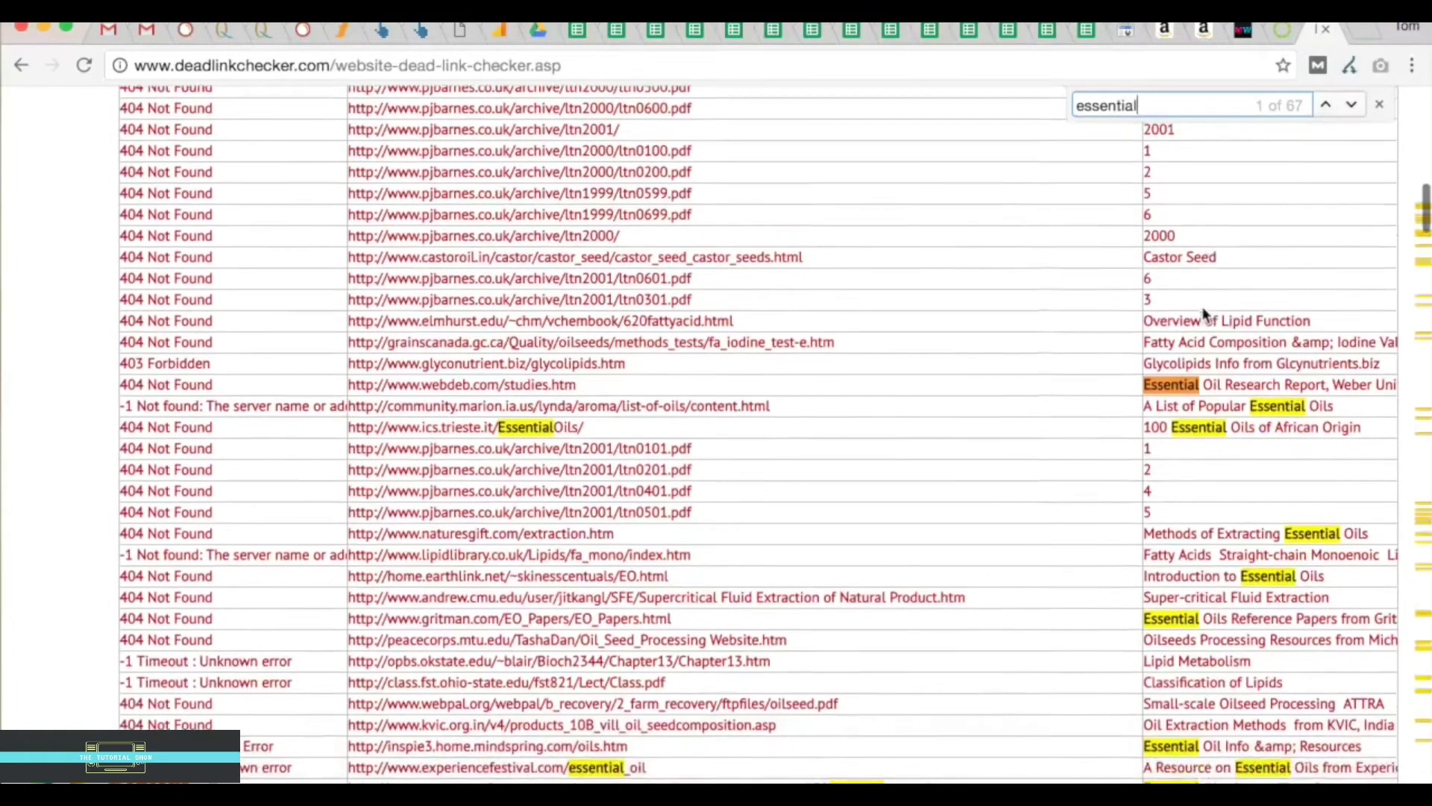
scroll(1204, 314, "down", 2)
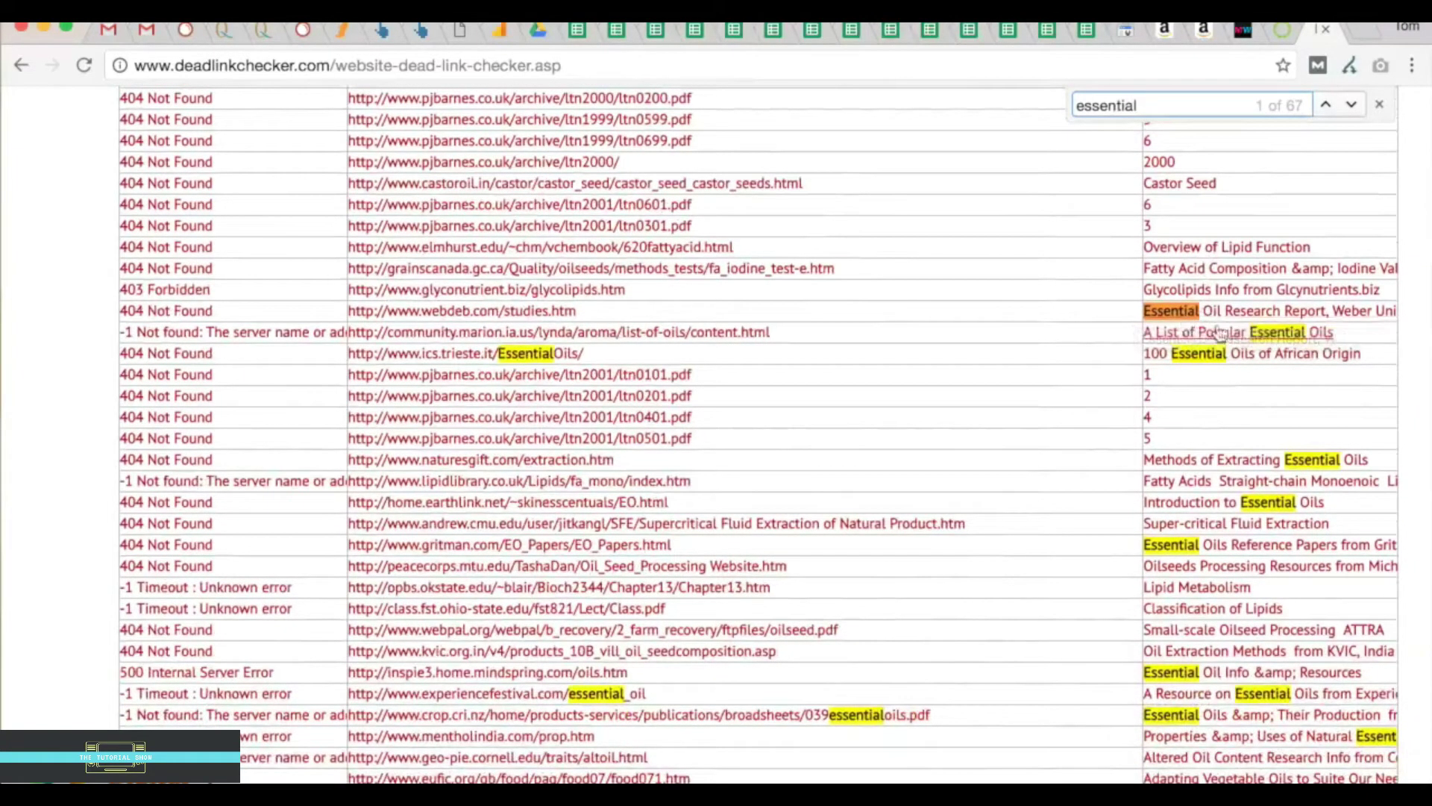
scroll(1180, 370, "down", 2)
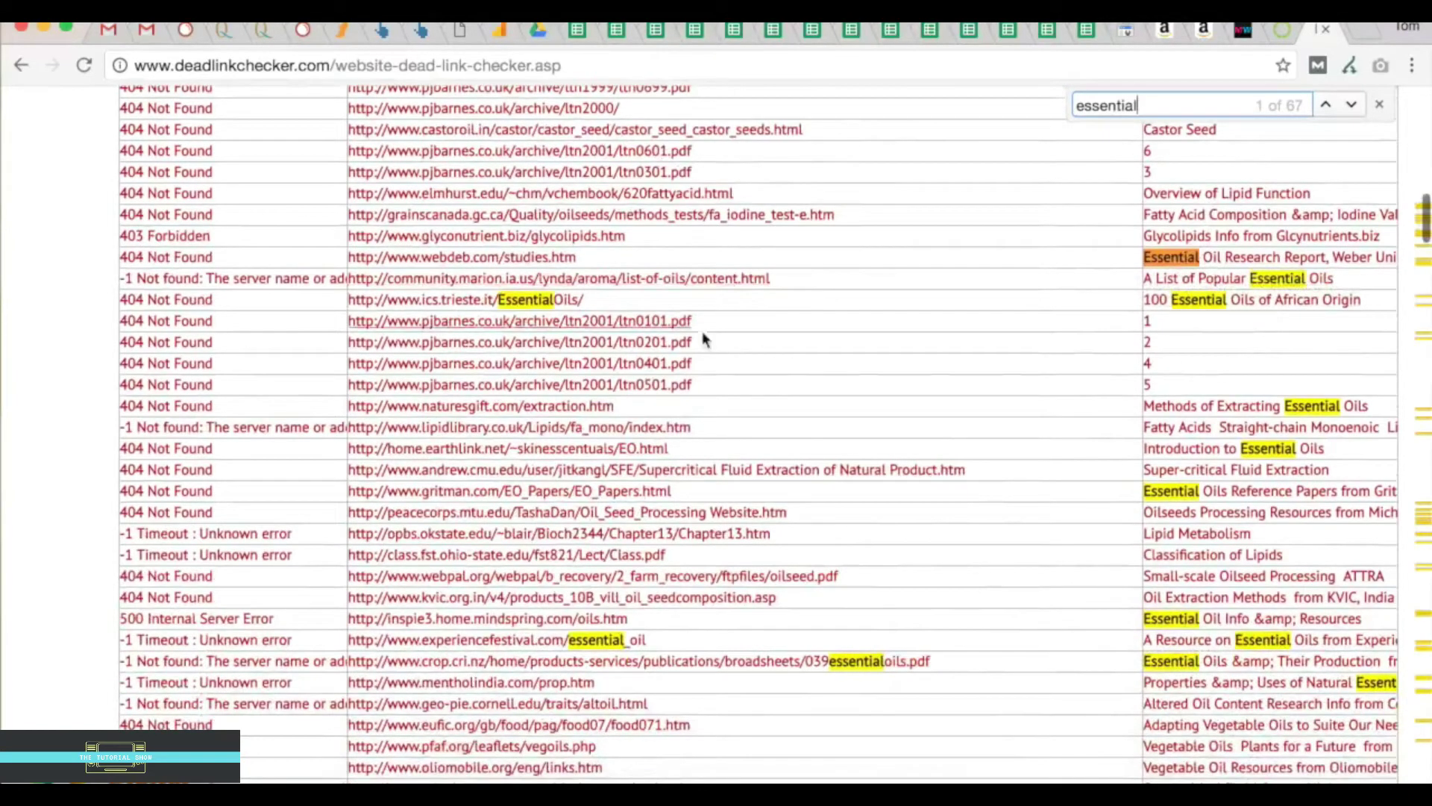
scroll(882, 509, "down", 2)
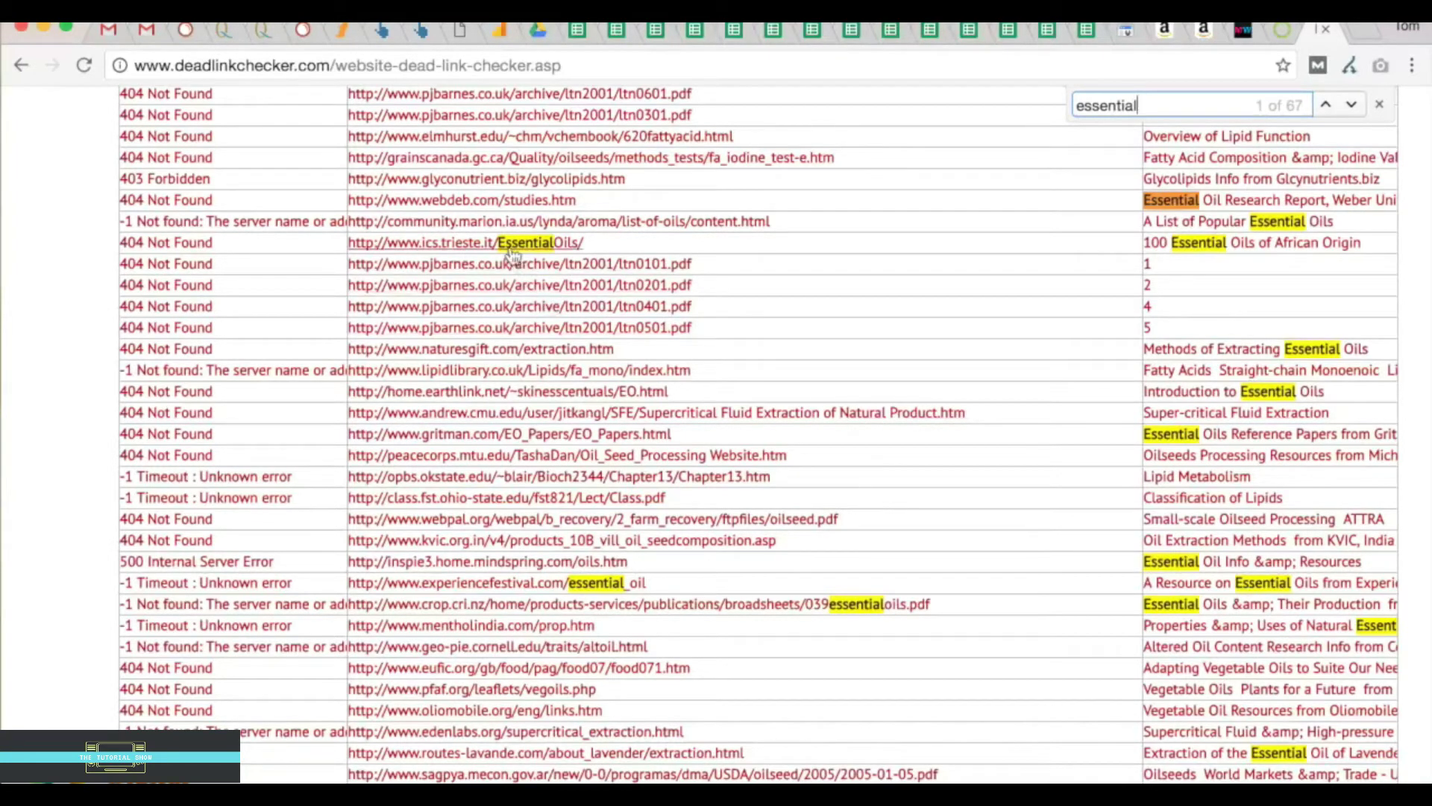
mouse_move(512, 253)
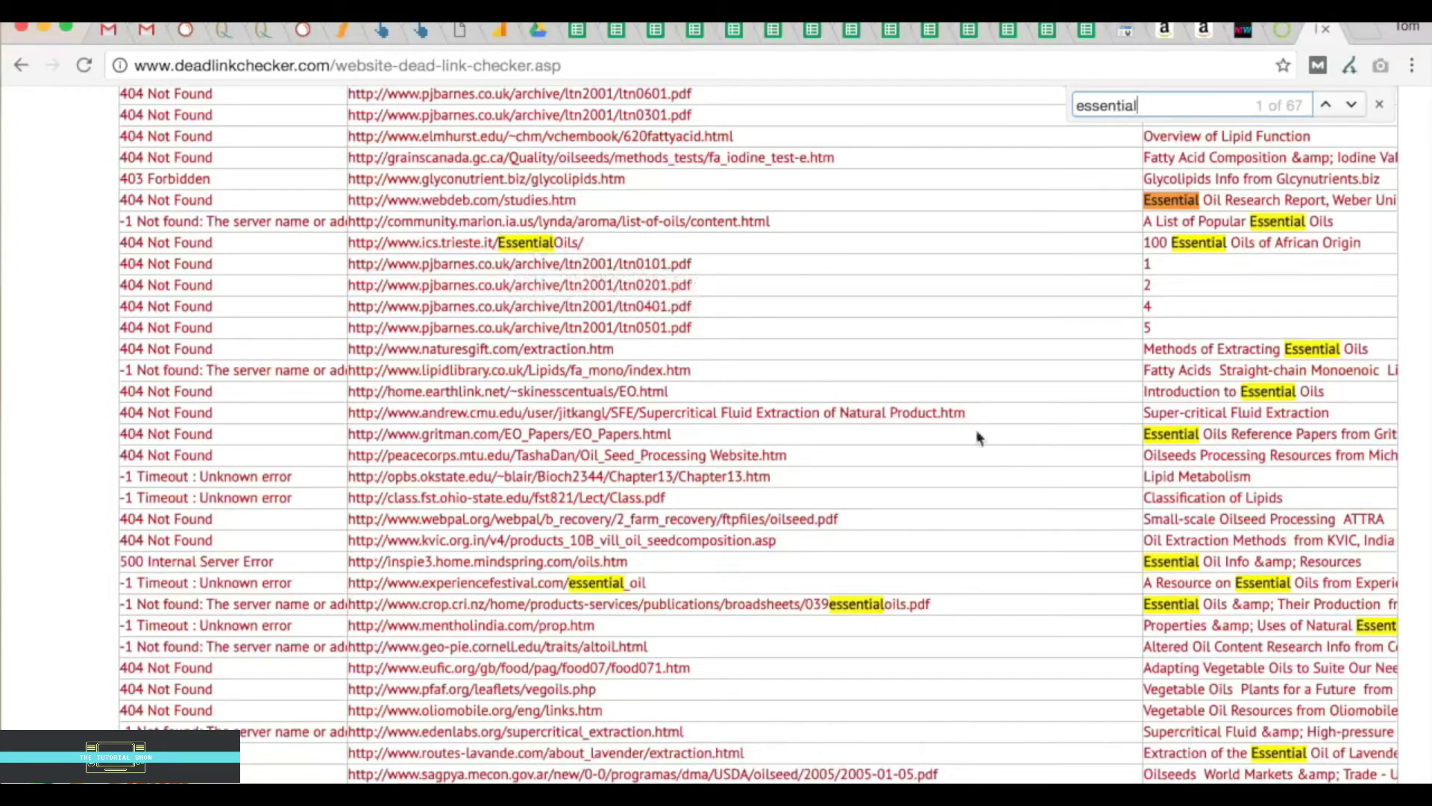
scroll(865, 477, "down", 5)
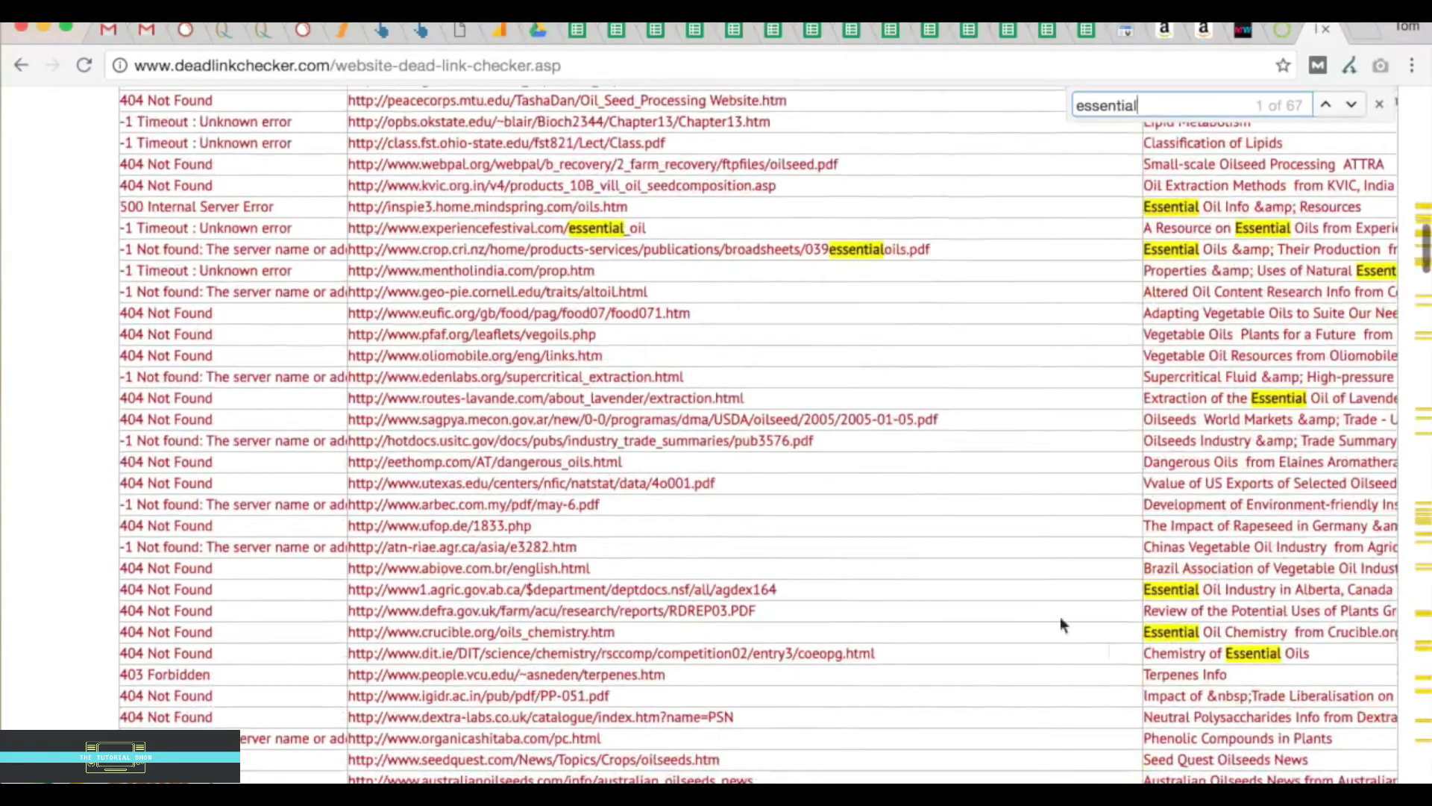
Check castoroil.in's lost backlink to TRUTH-ABOUT-FOs.pdf in Ahrefs, then return to its Plant Oils page
left_click(380, 30)
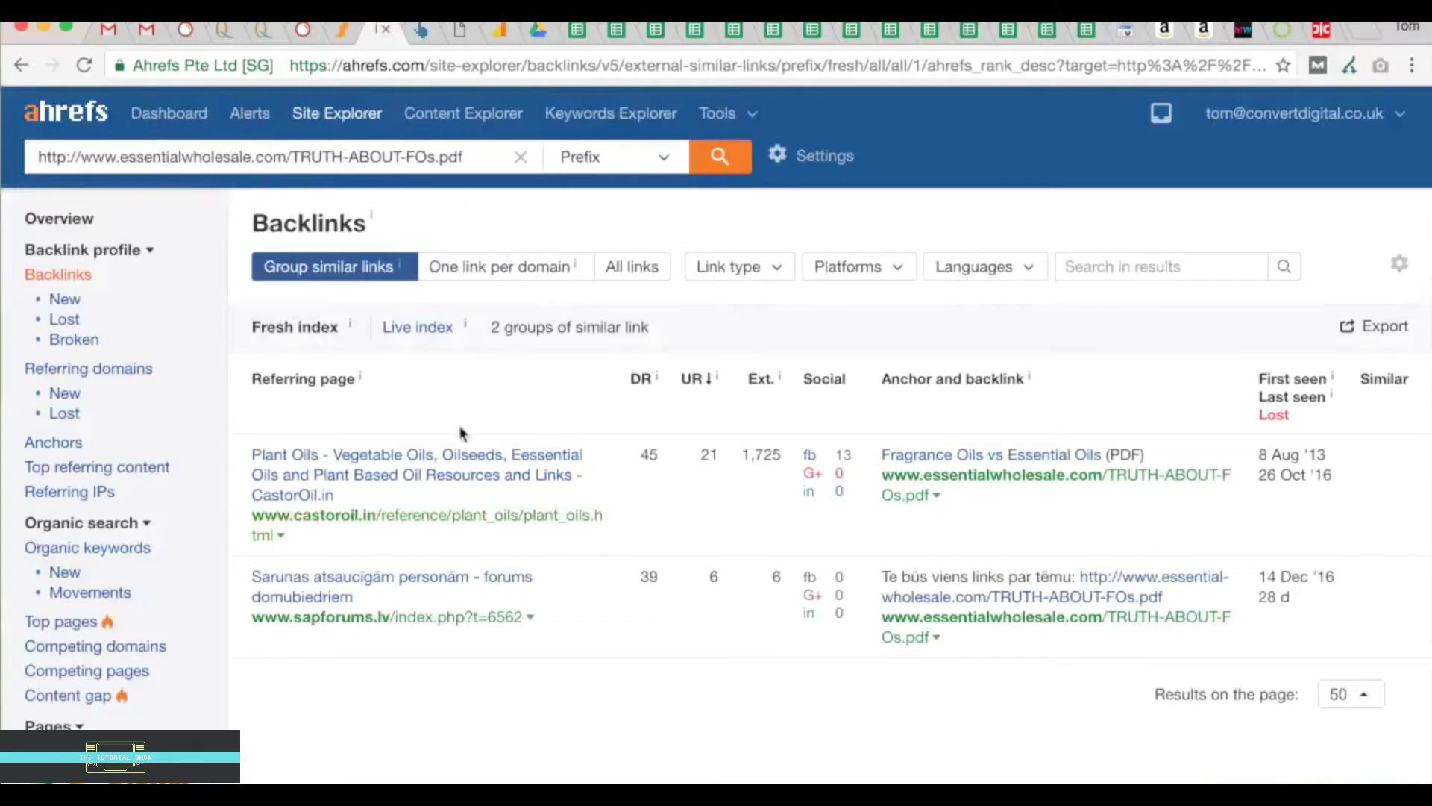
left_click(459, 30)
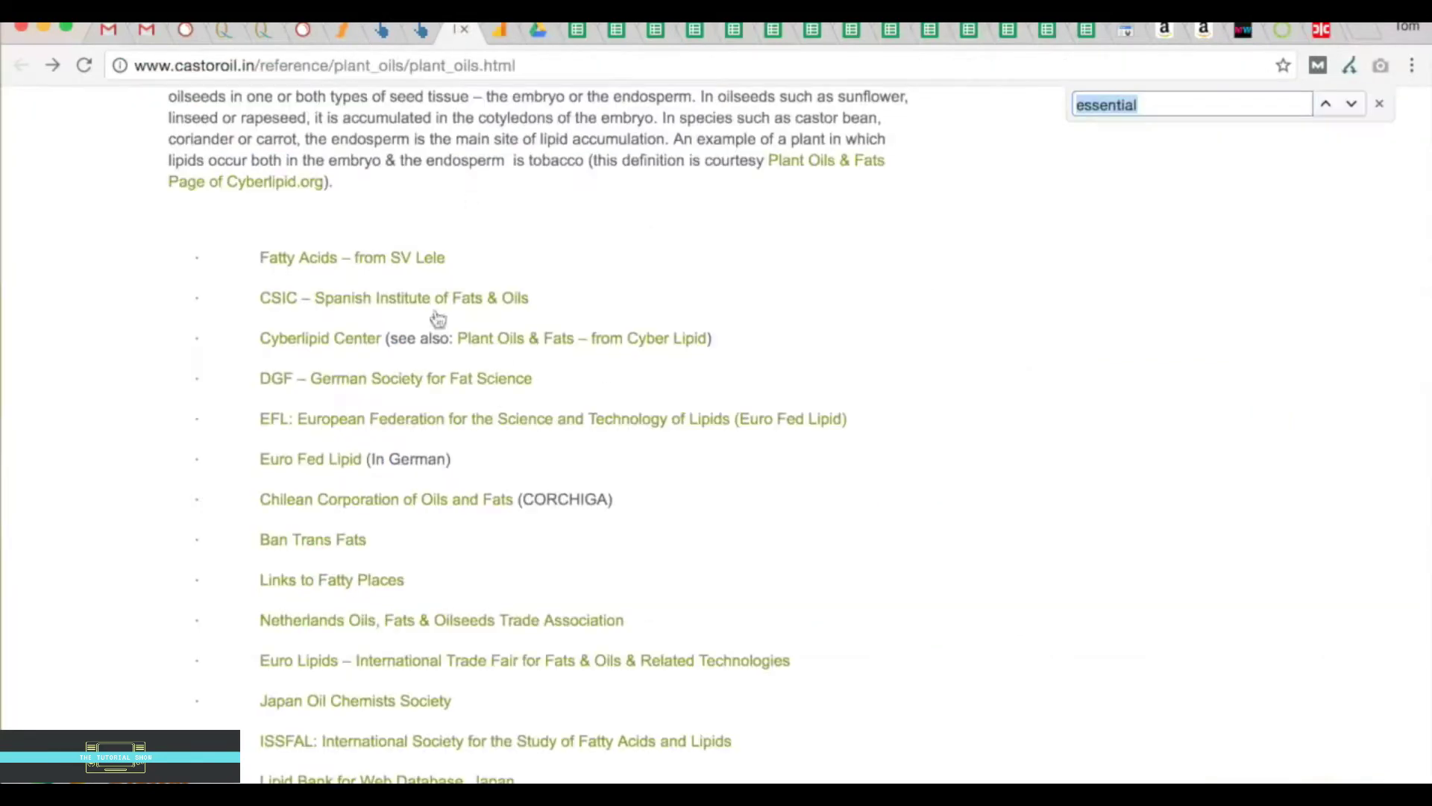
scroll(548, 361, "up", 15)
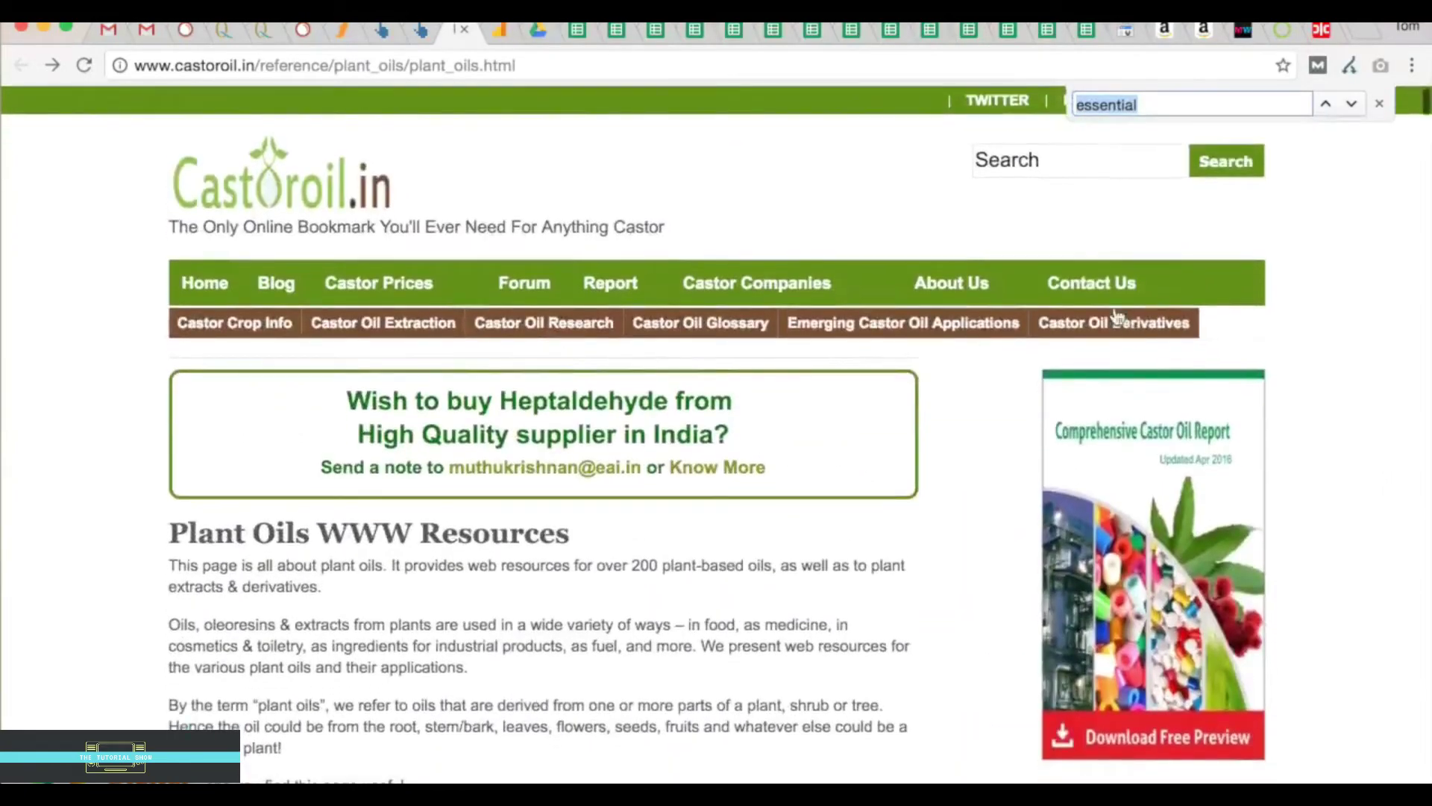
Read castoroil.in's Contact Us details, then return to the TRUTH-ABOUT-FOs.pdf backlinks report
left_click(1089, 283)
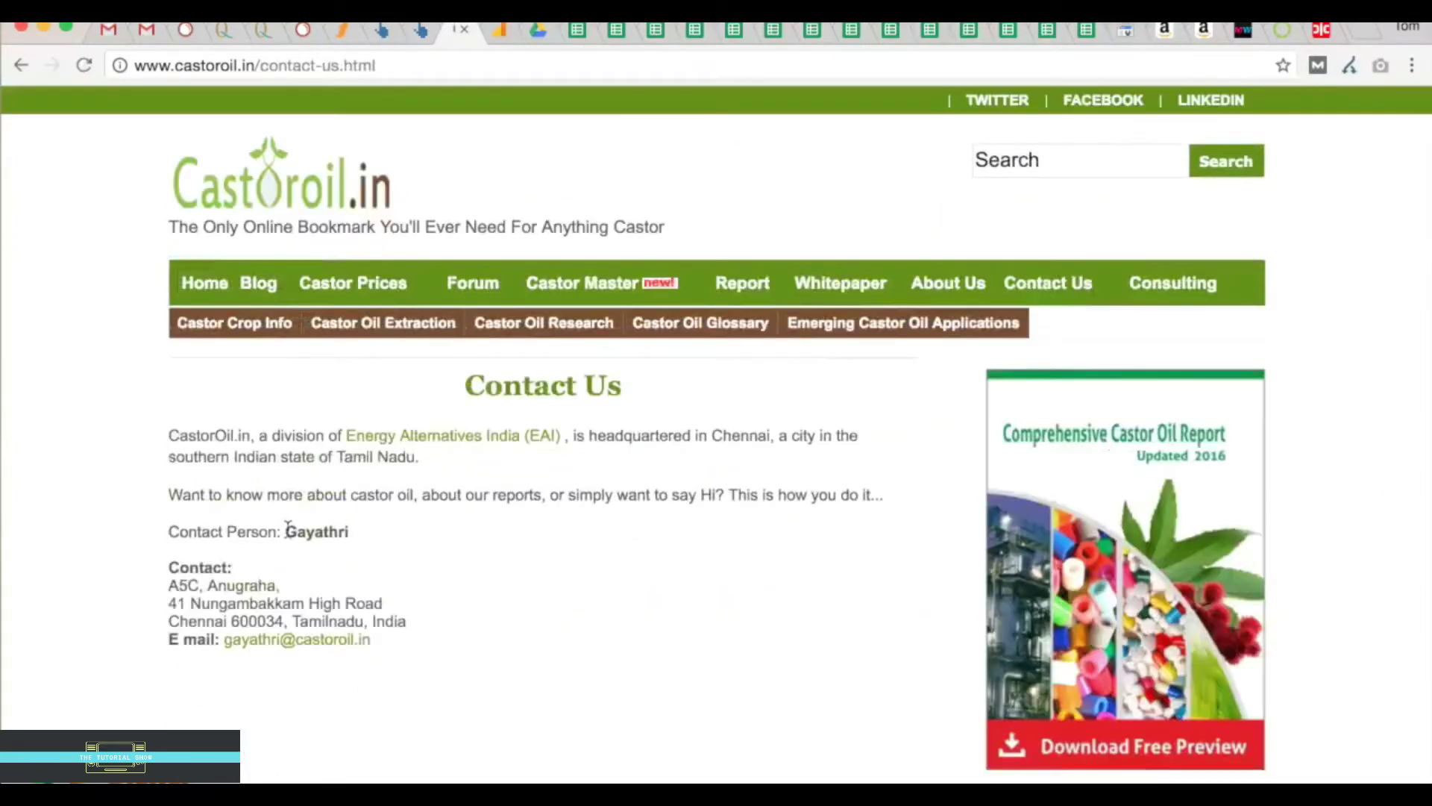
scroll(610, 565, "down", 3)
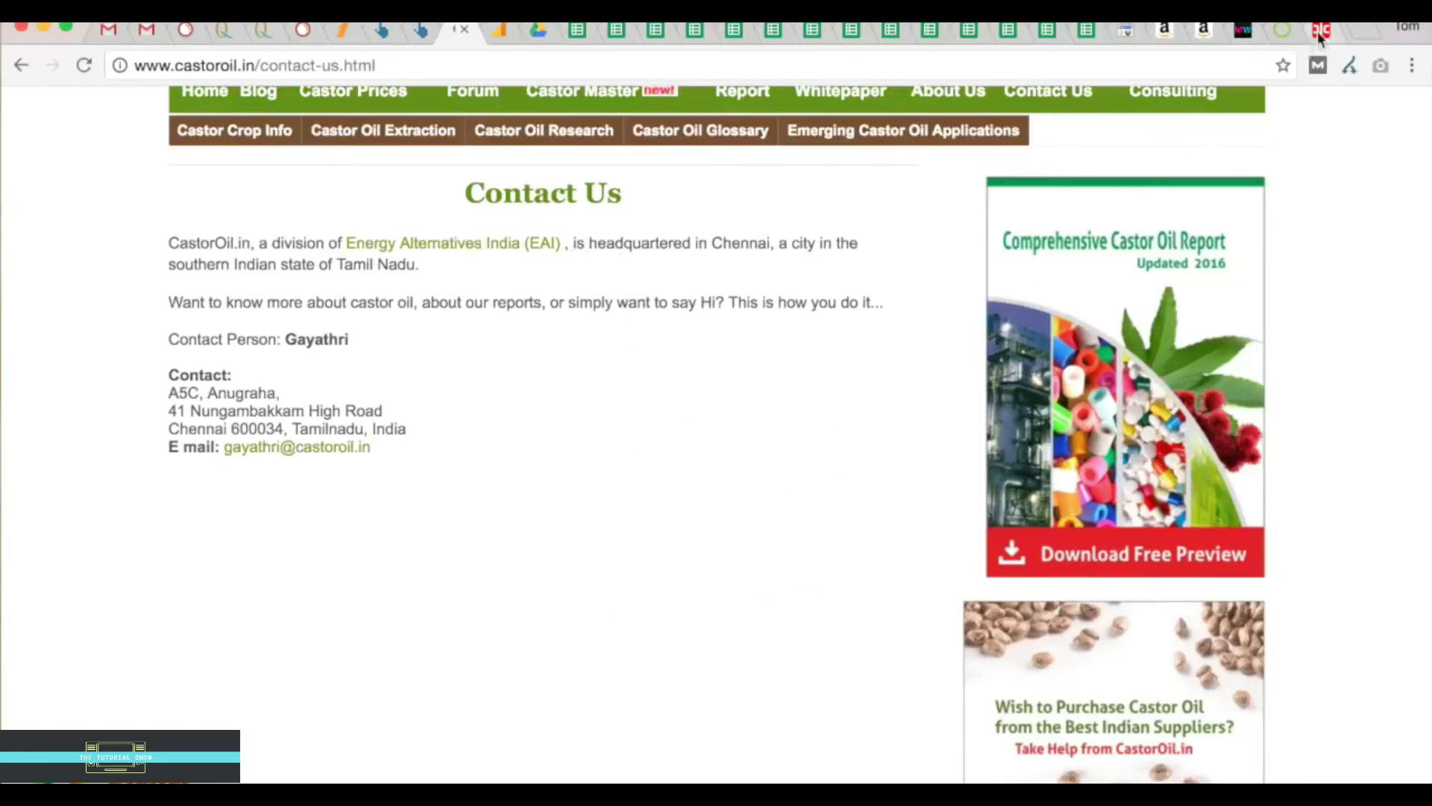
left_click(384, 31)
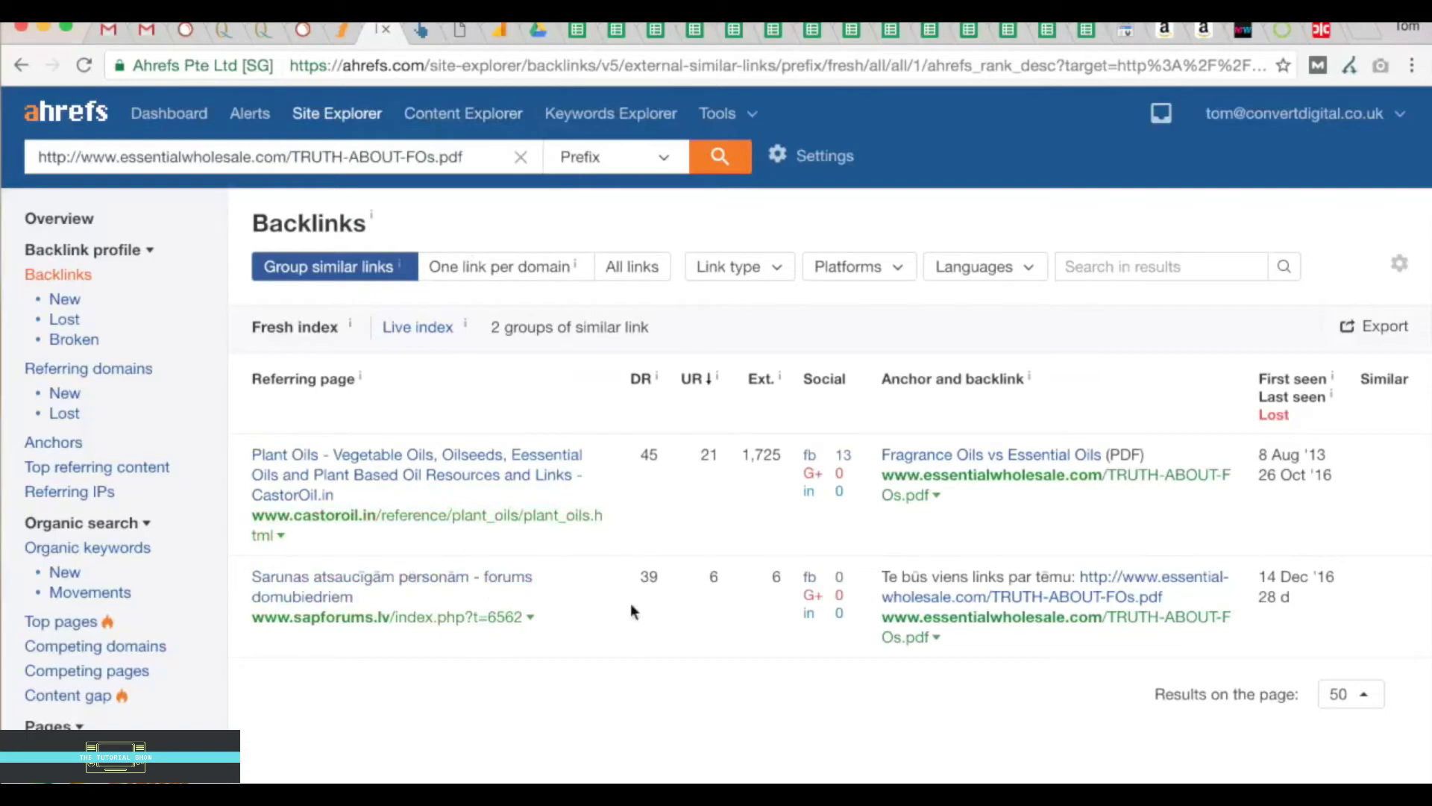
Search the Dead Link Checker results for 'carrier', check the naturesgift carrier_oils link from castoroil.in, then return to Ahrefs
left_click(1324, 29)
scroll(1023, 503, "down", 2)
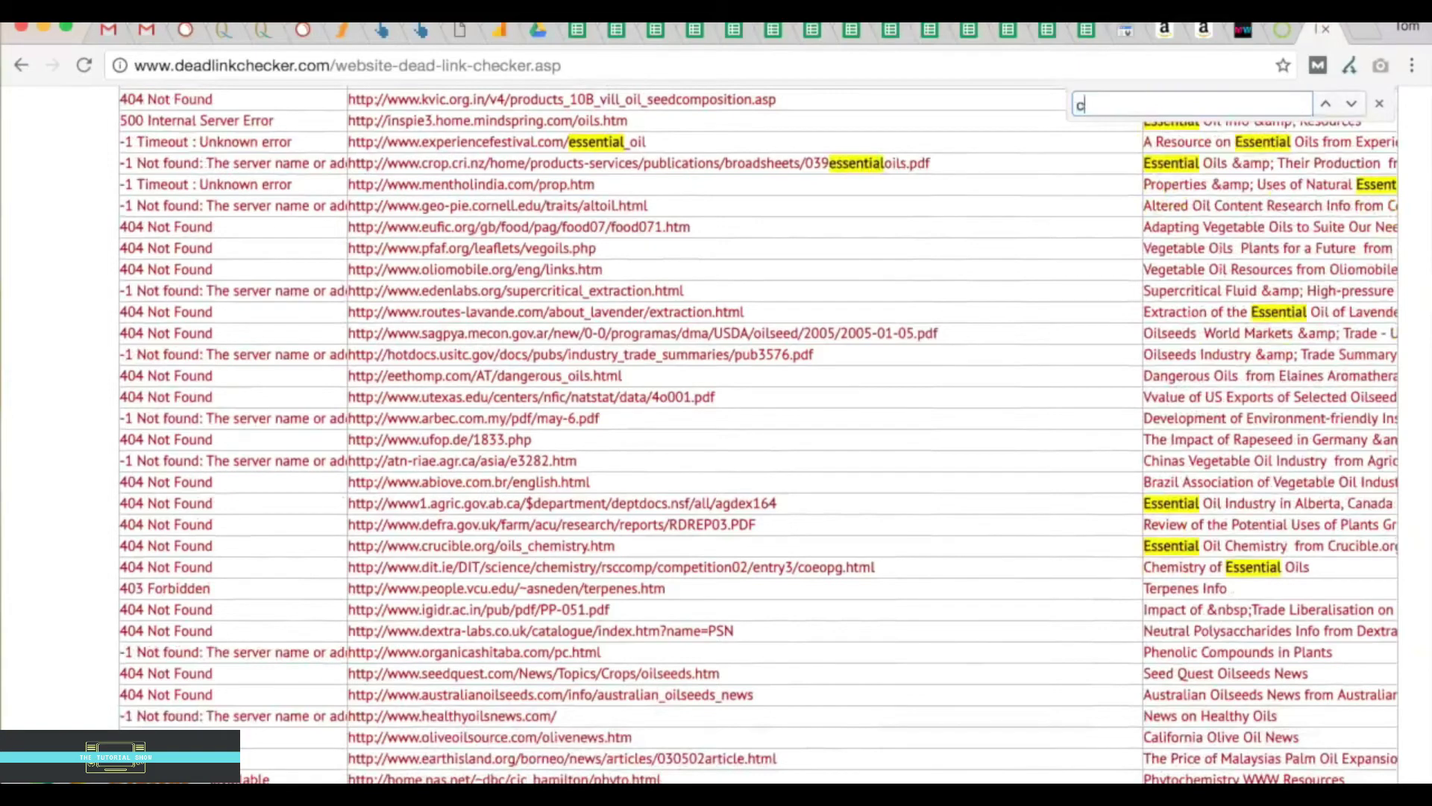
type("carrier")
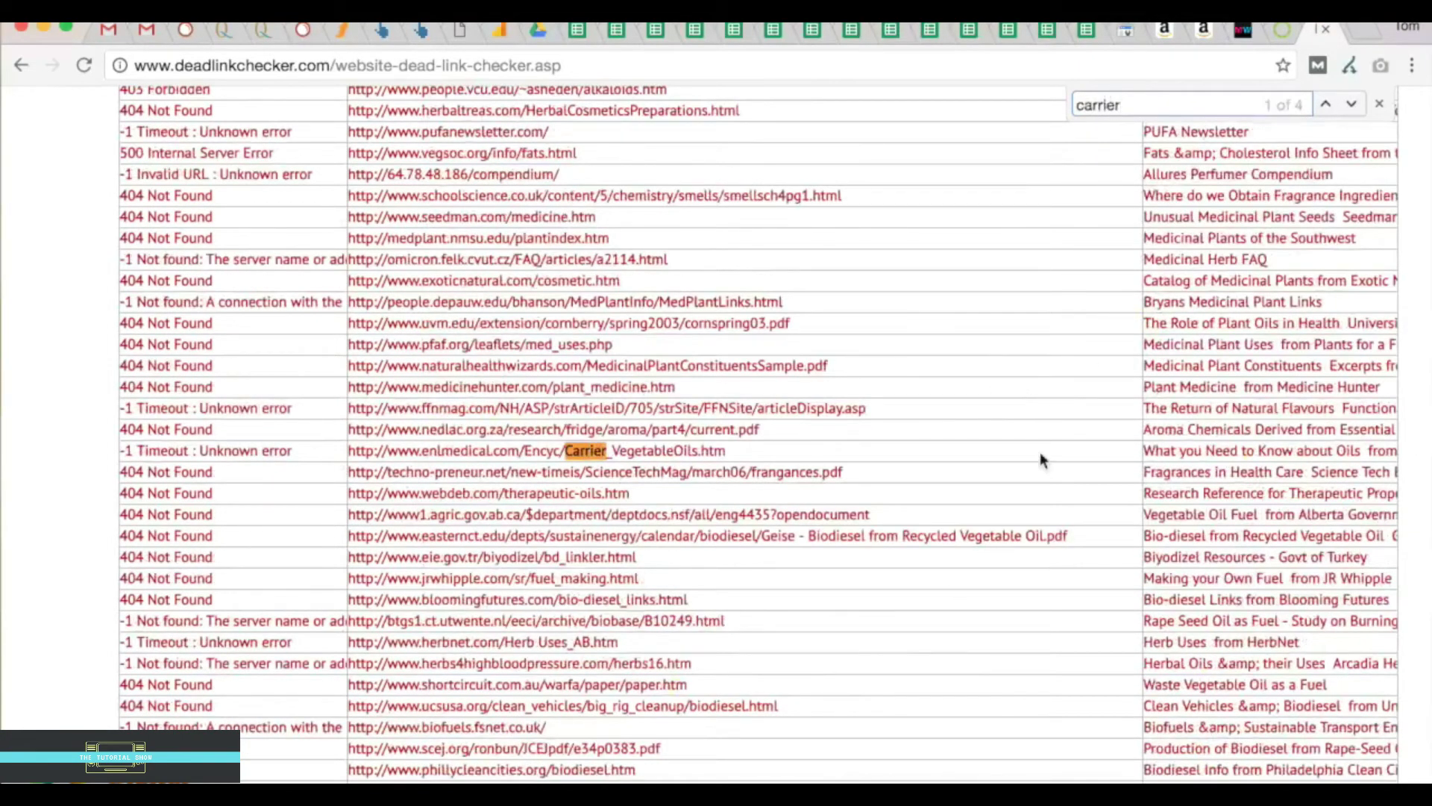
key("Return")
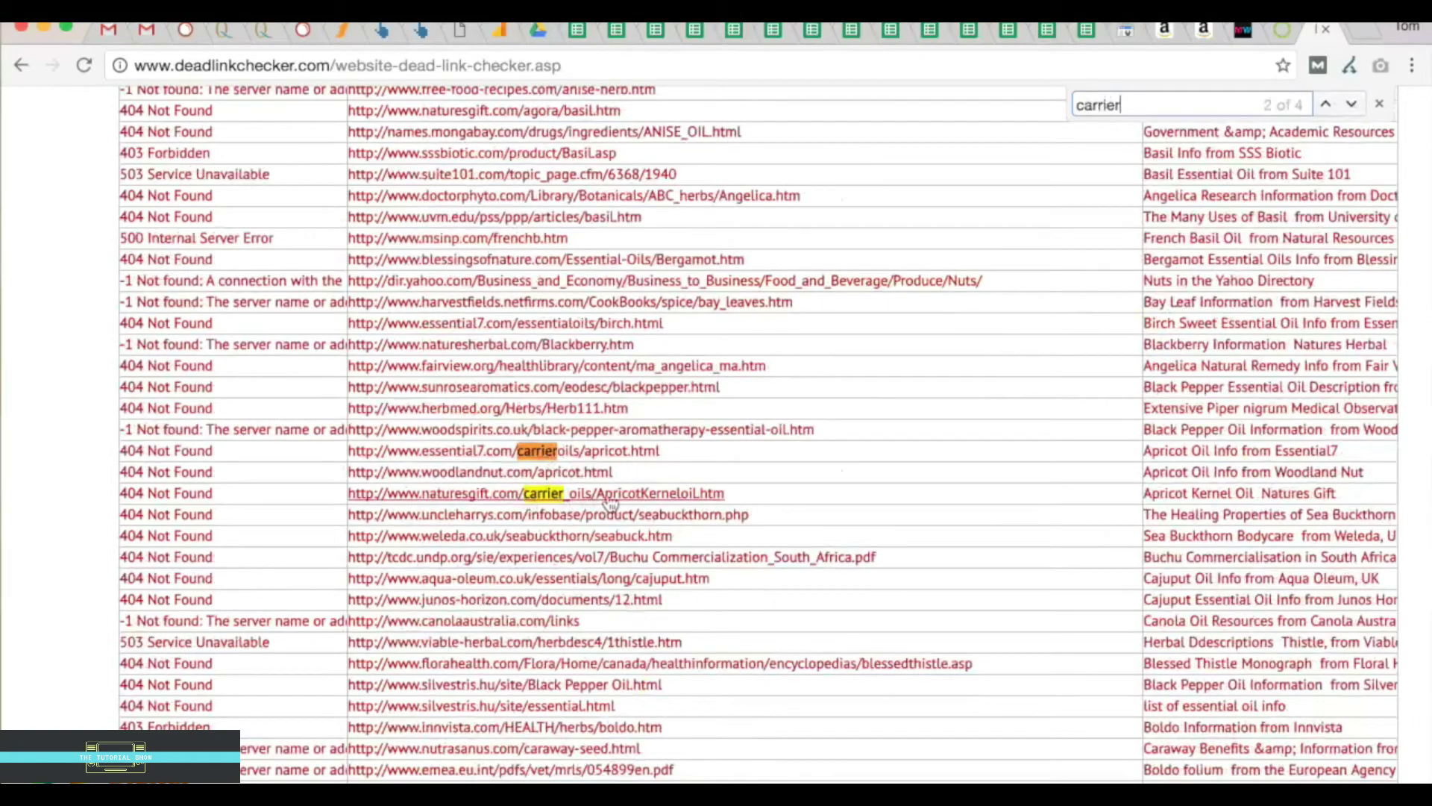
mouse_move(626, 502)
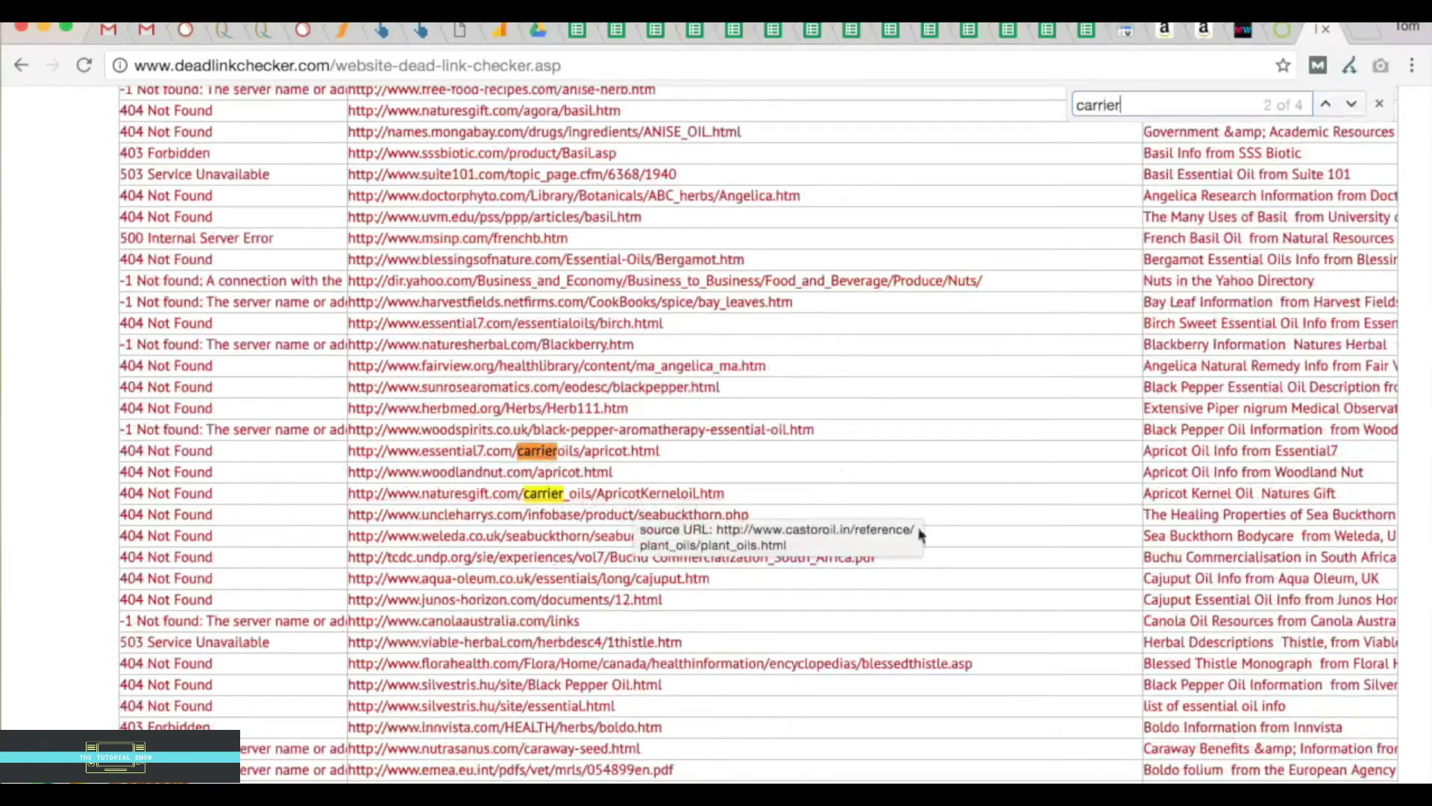
scroll(947, 556, "down", 2)
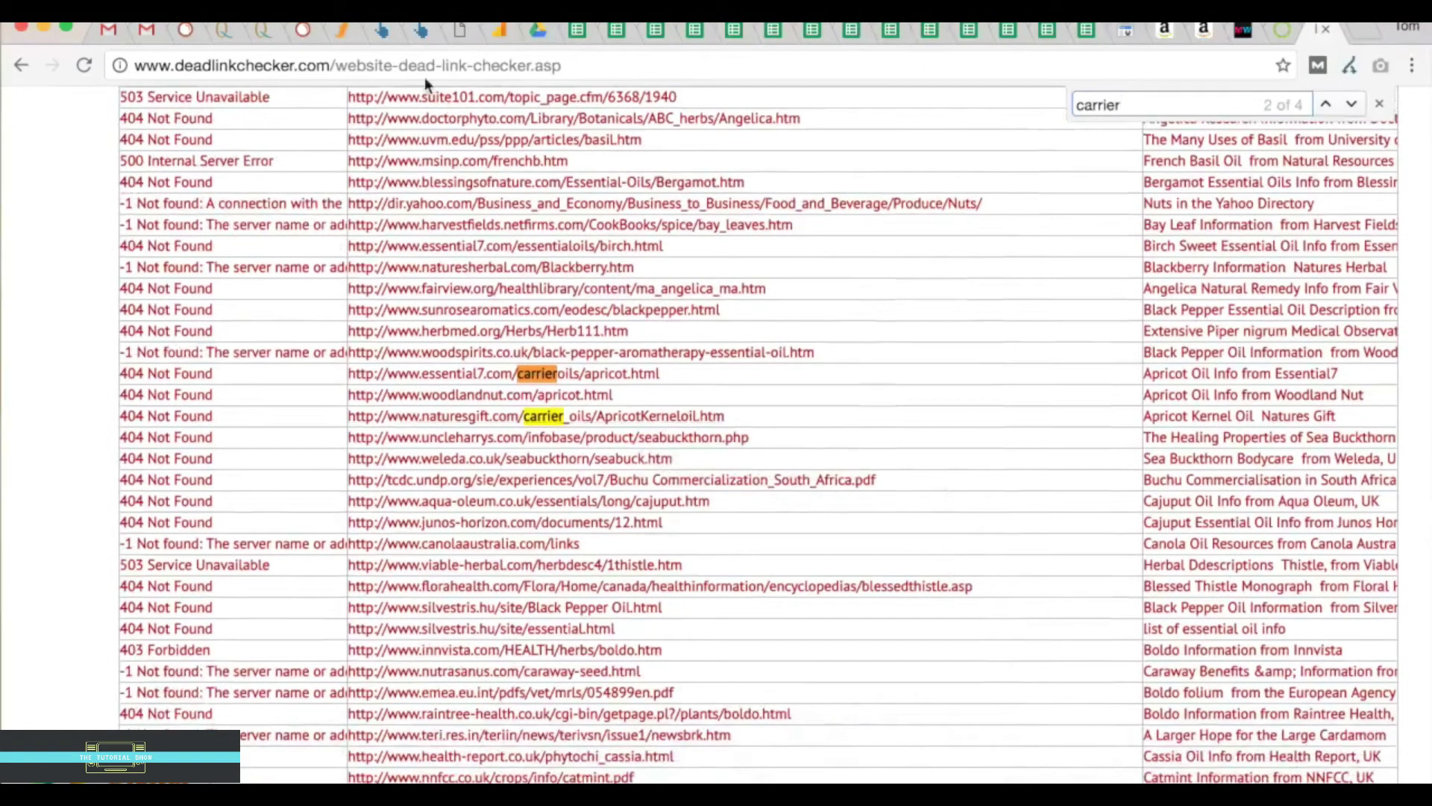
left_click(381, 33)
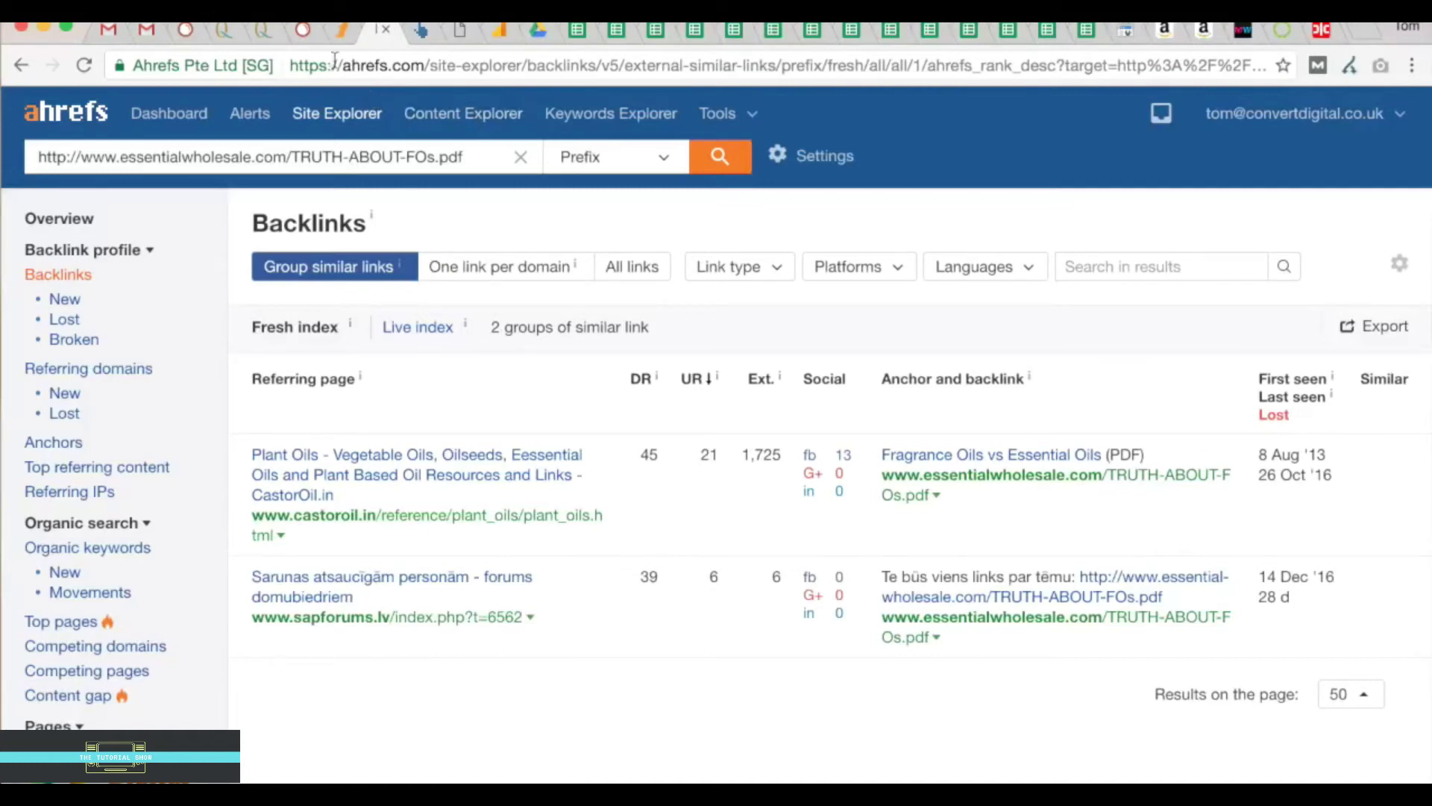
Show Ahrefs' dofollow backlinks for quinessence.com/carrier-oils and scroll through referrers like BellaSentials and Medibolism
left_click(261, 32)
scroll(584, 341, "up", 3)
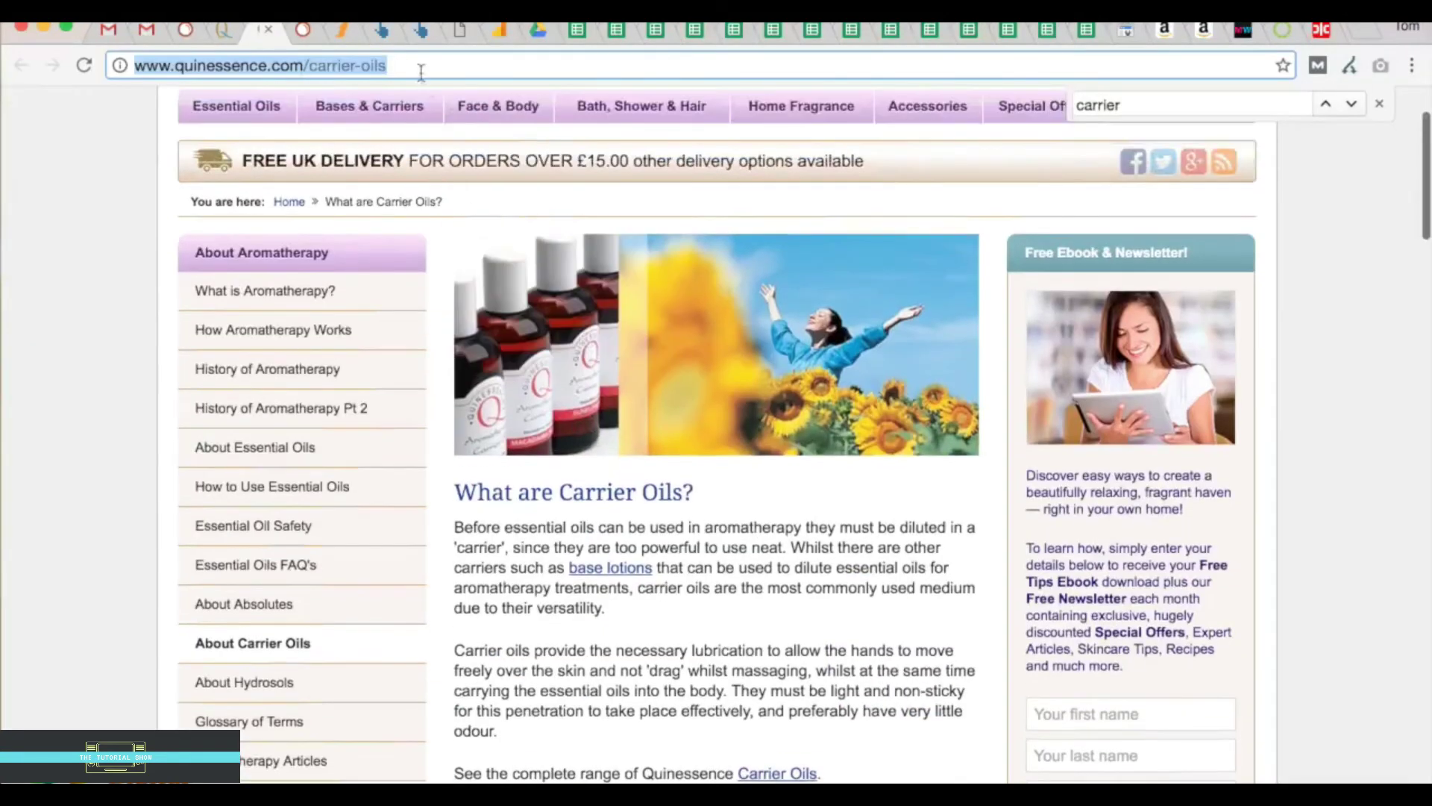
left_click(422, 30)
scroll(403, 230, "up", 2)
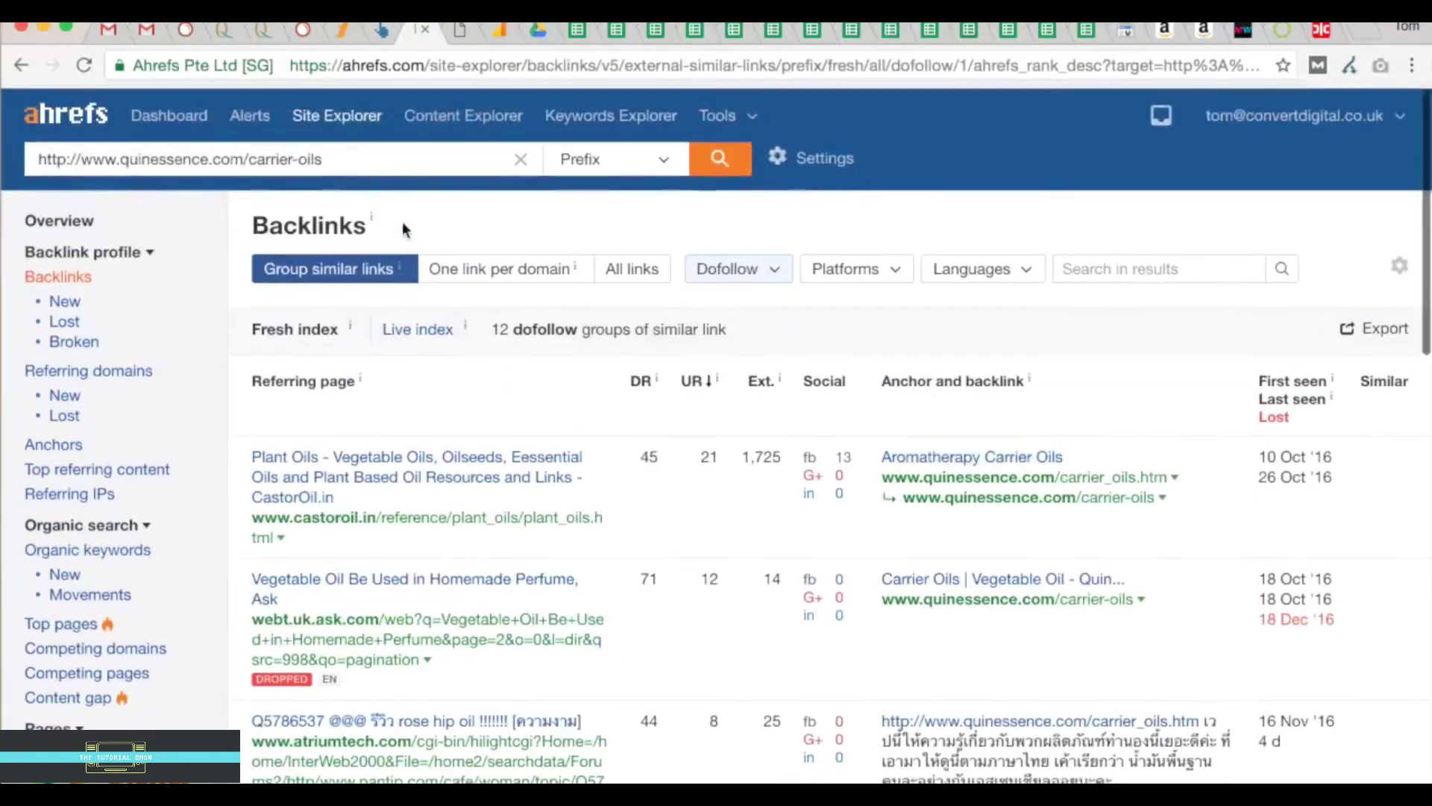
scroll(569, 576, "down", 5)
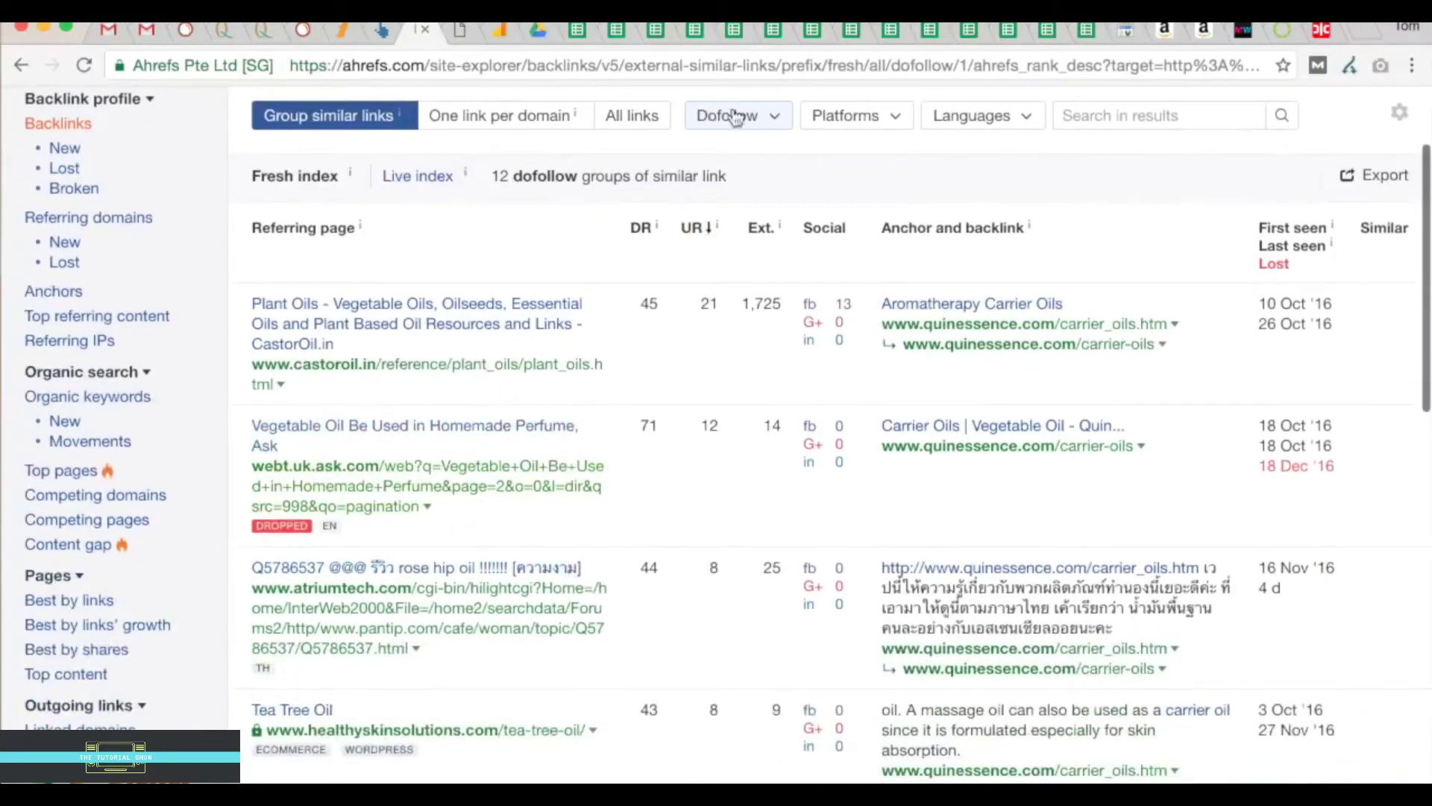
scroll(494, 556, "down", 10)
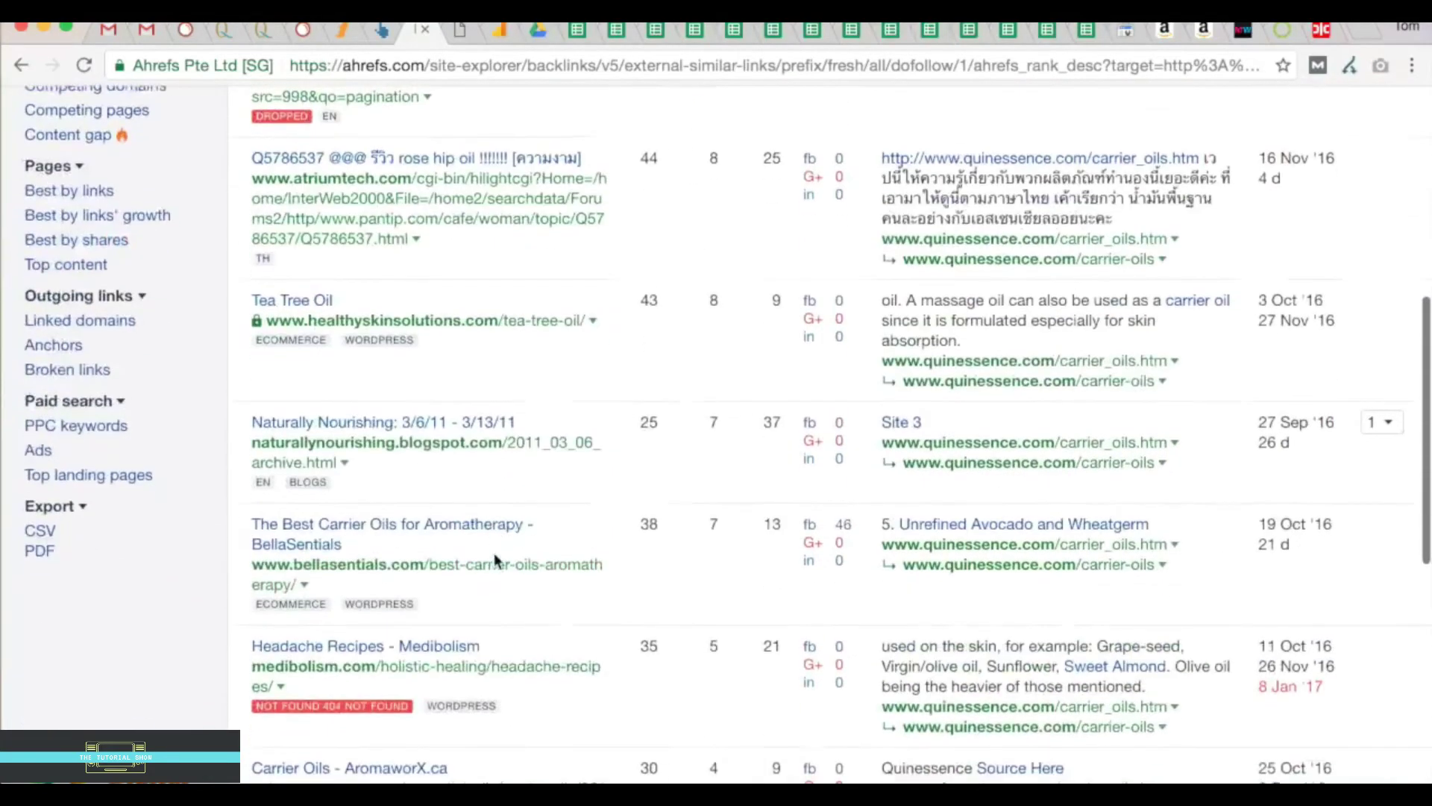
scroll(494, 558, "down", 7)
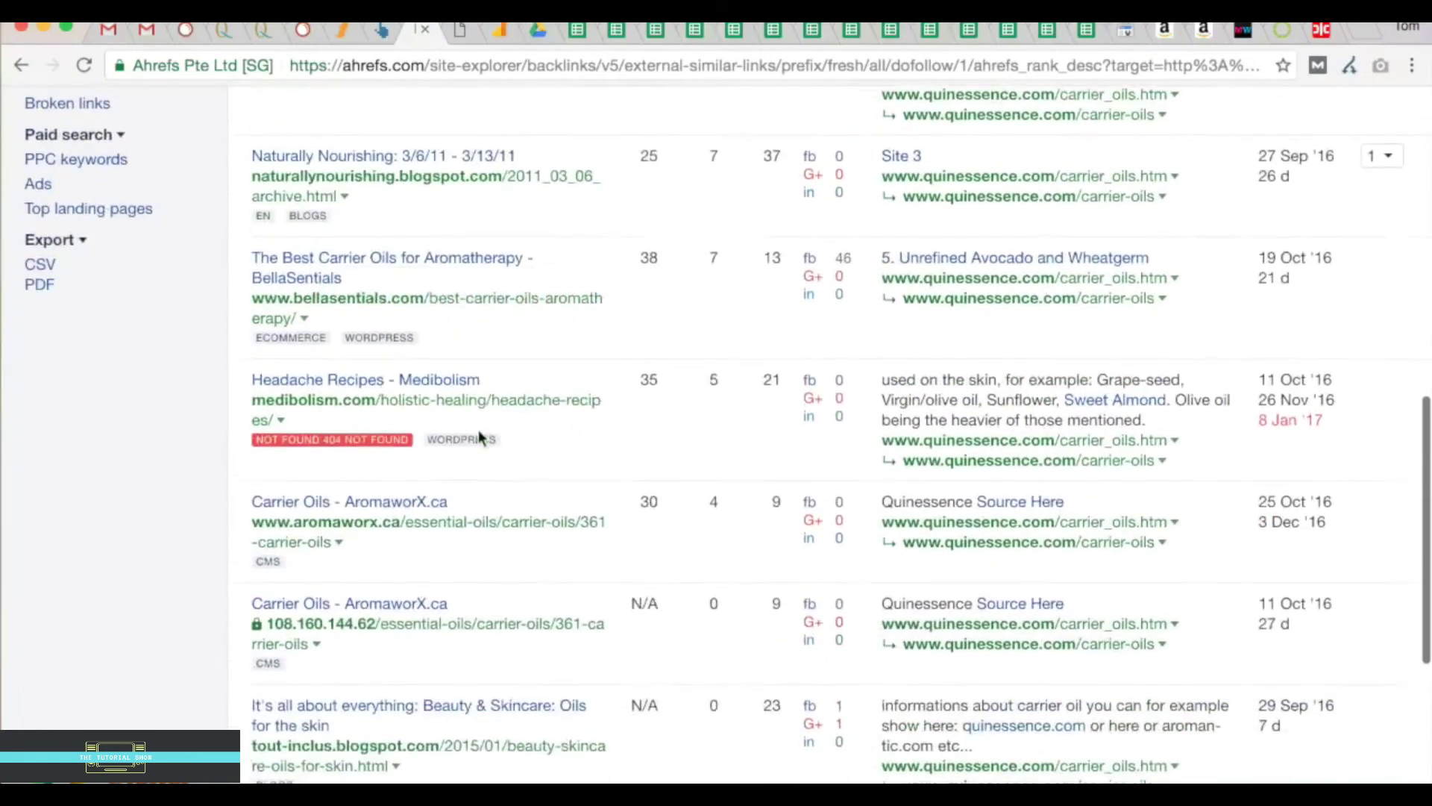
scroll(480, 438, "up", 1)
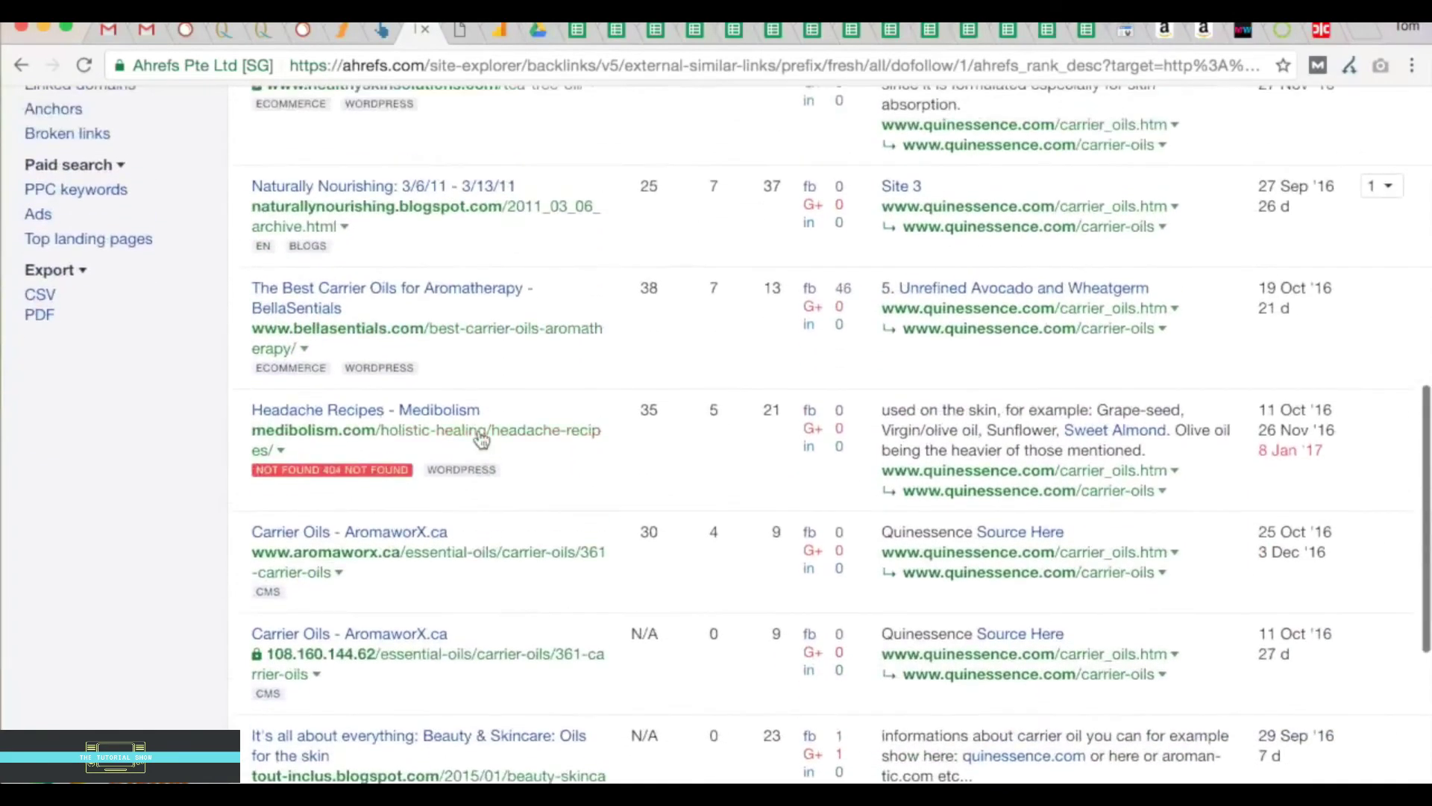
scroll(481, 440, "up", 2)
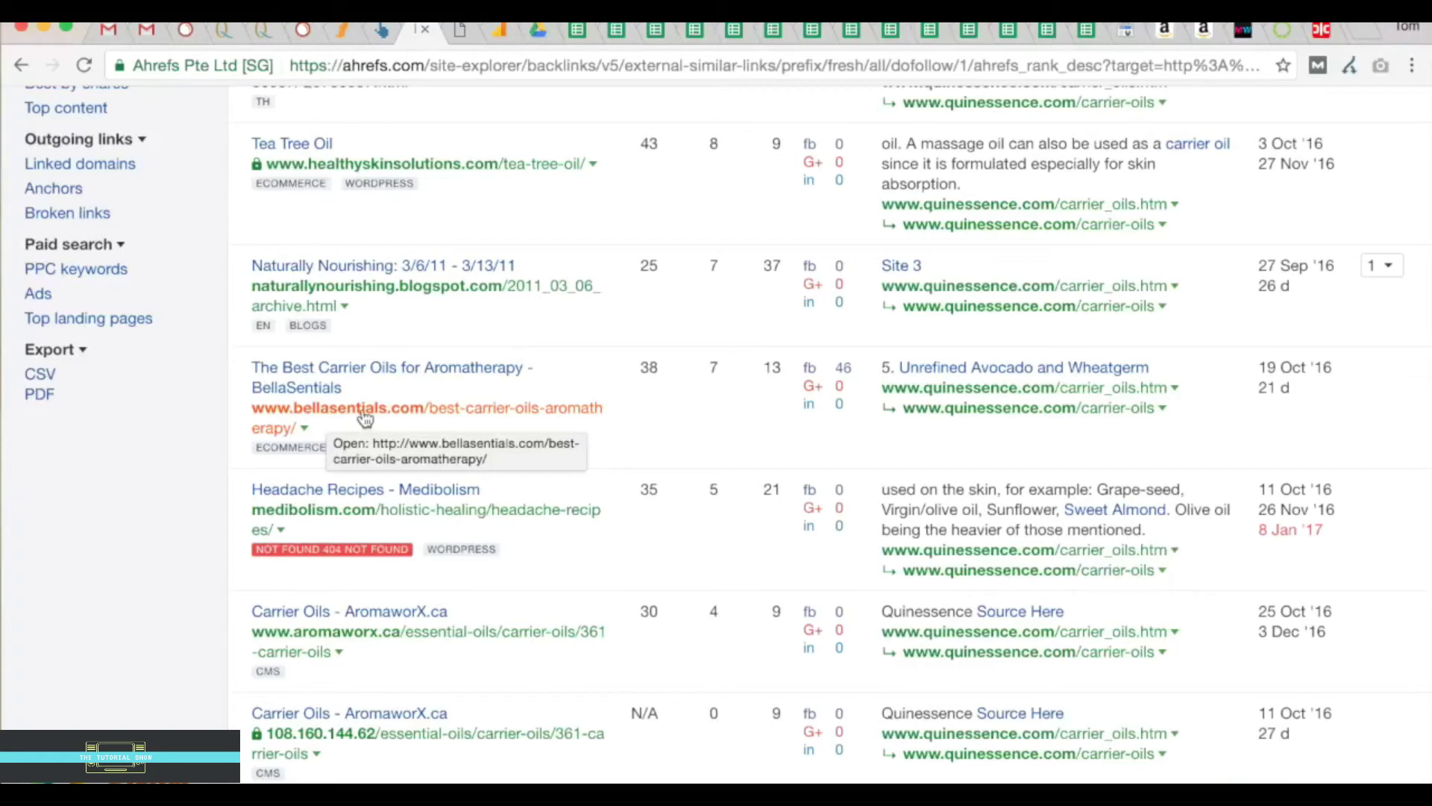
Open BellaSentials' 'Best Carrier Oils for Aromatherapy' article from the referrer list and skim it
left_click(365, 417, "super")
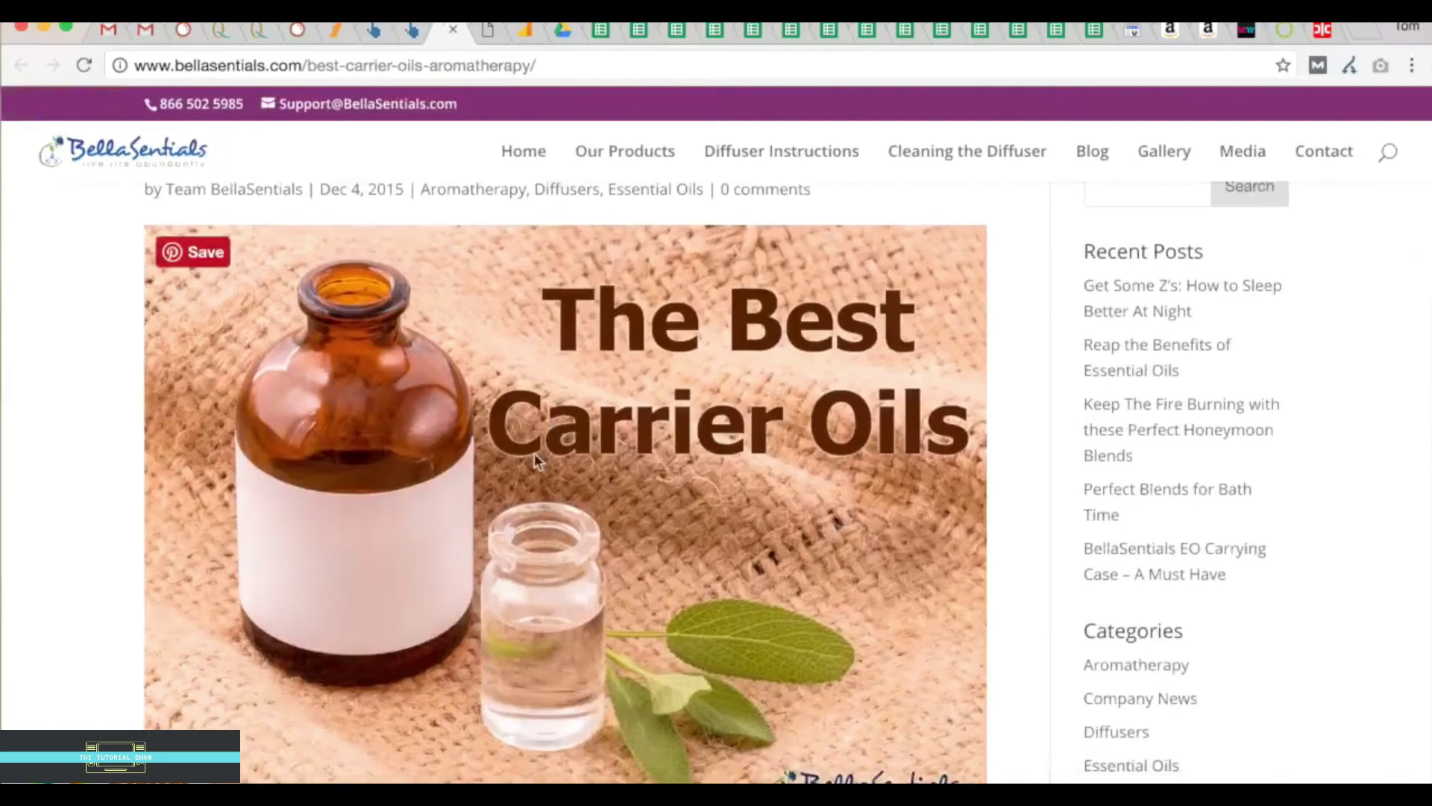
scroll(534, 453, "up", 3)
scroll(534, 453, "down", 6)
scroll(534, 454, "down", 10)
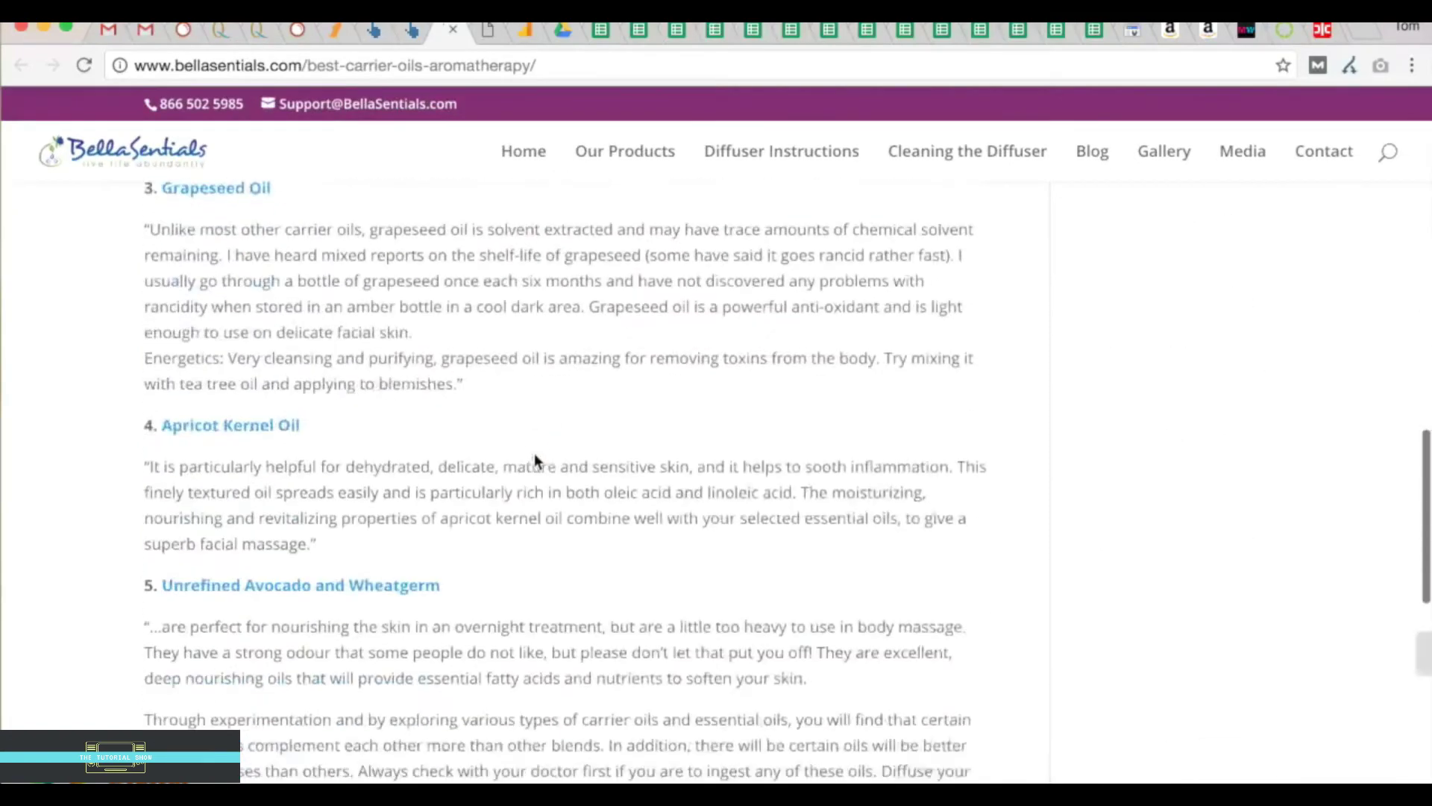
Follow the article's Unrefined Avocado and Wheatgerm link and scroll through that page
left_click(358, 569)
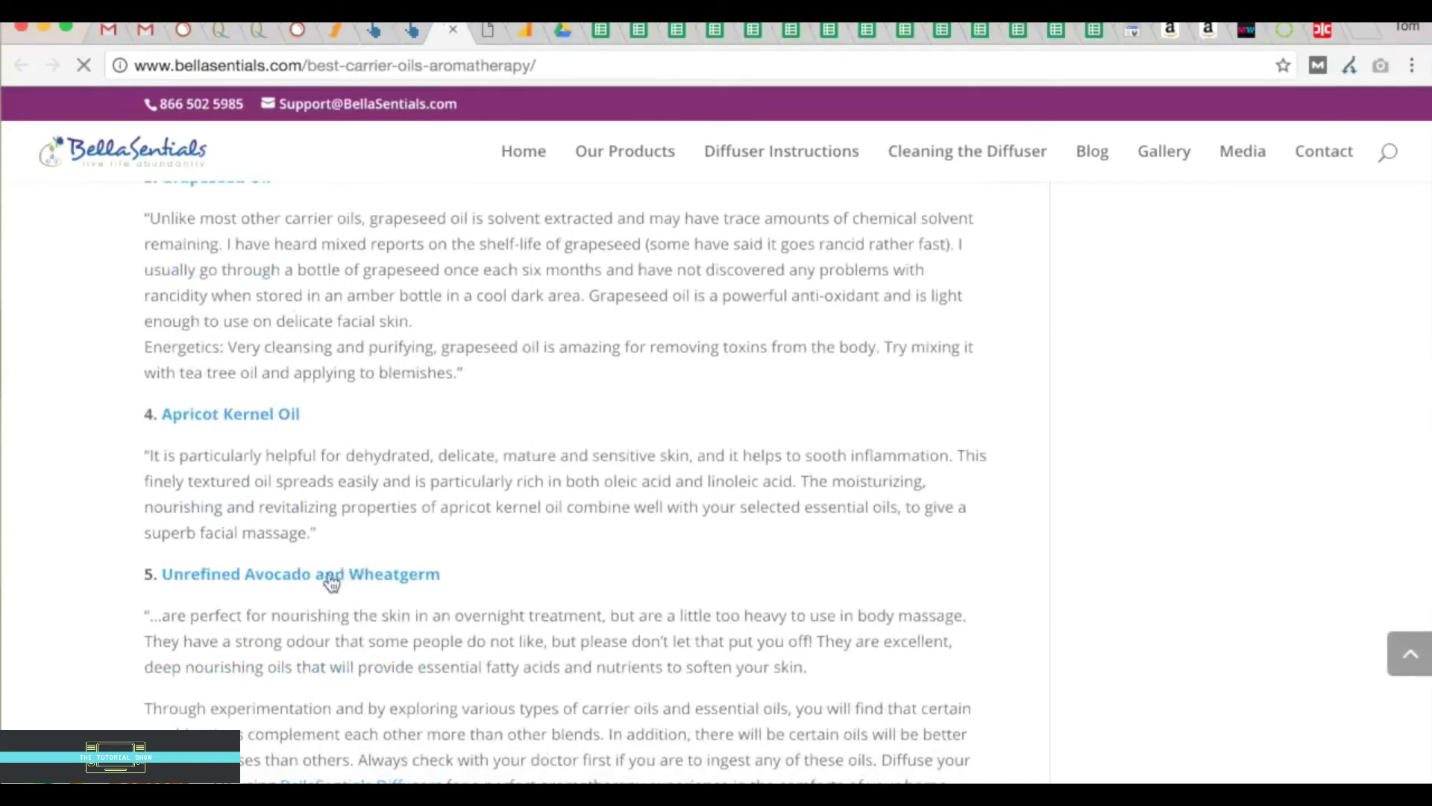
scroll(335, 624, "down", 3)
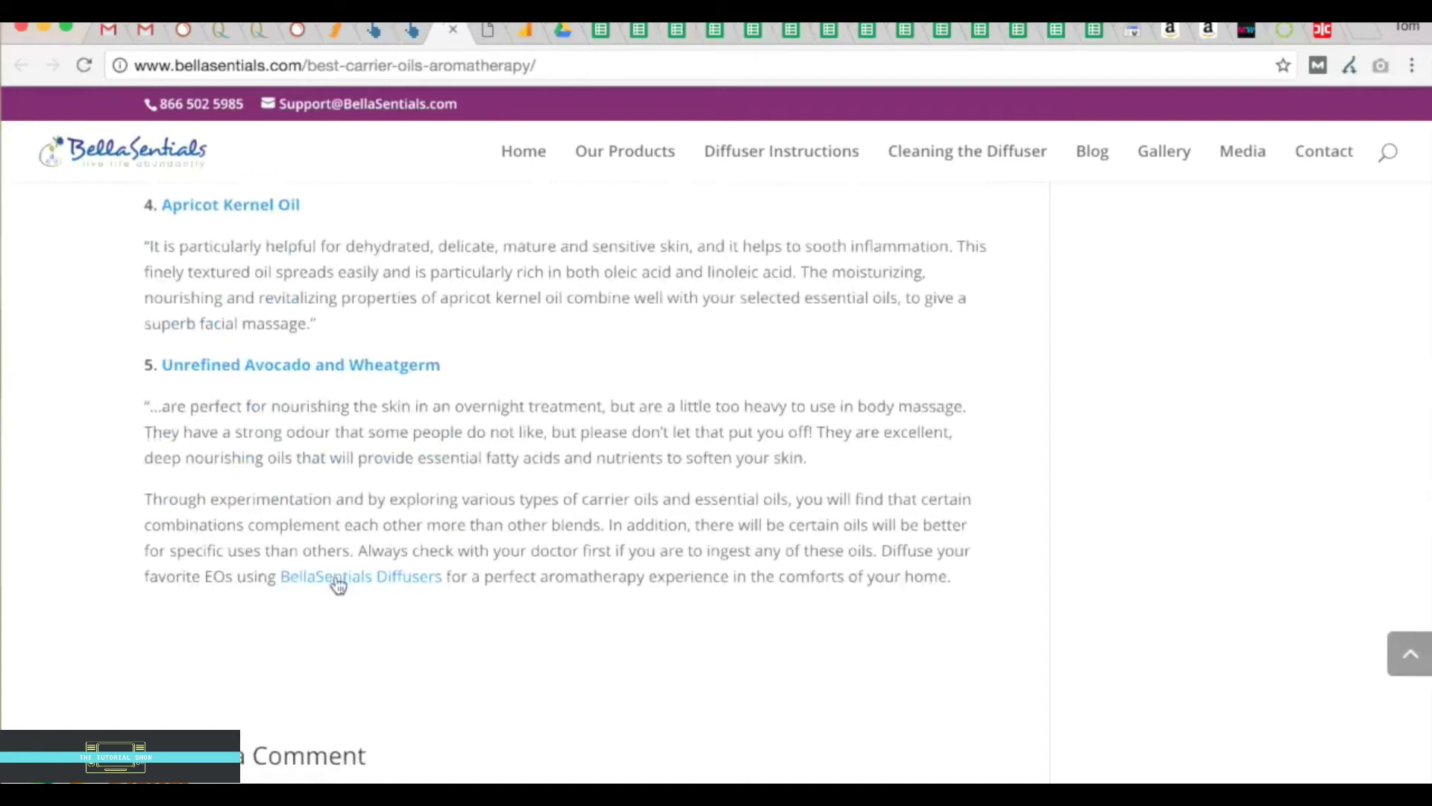
scroll(337, 580, "down", 5)
scroll(337, 577, "up", 5)
scroll(336, 577, "up", 1)
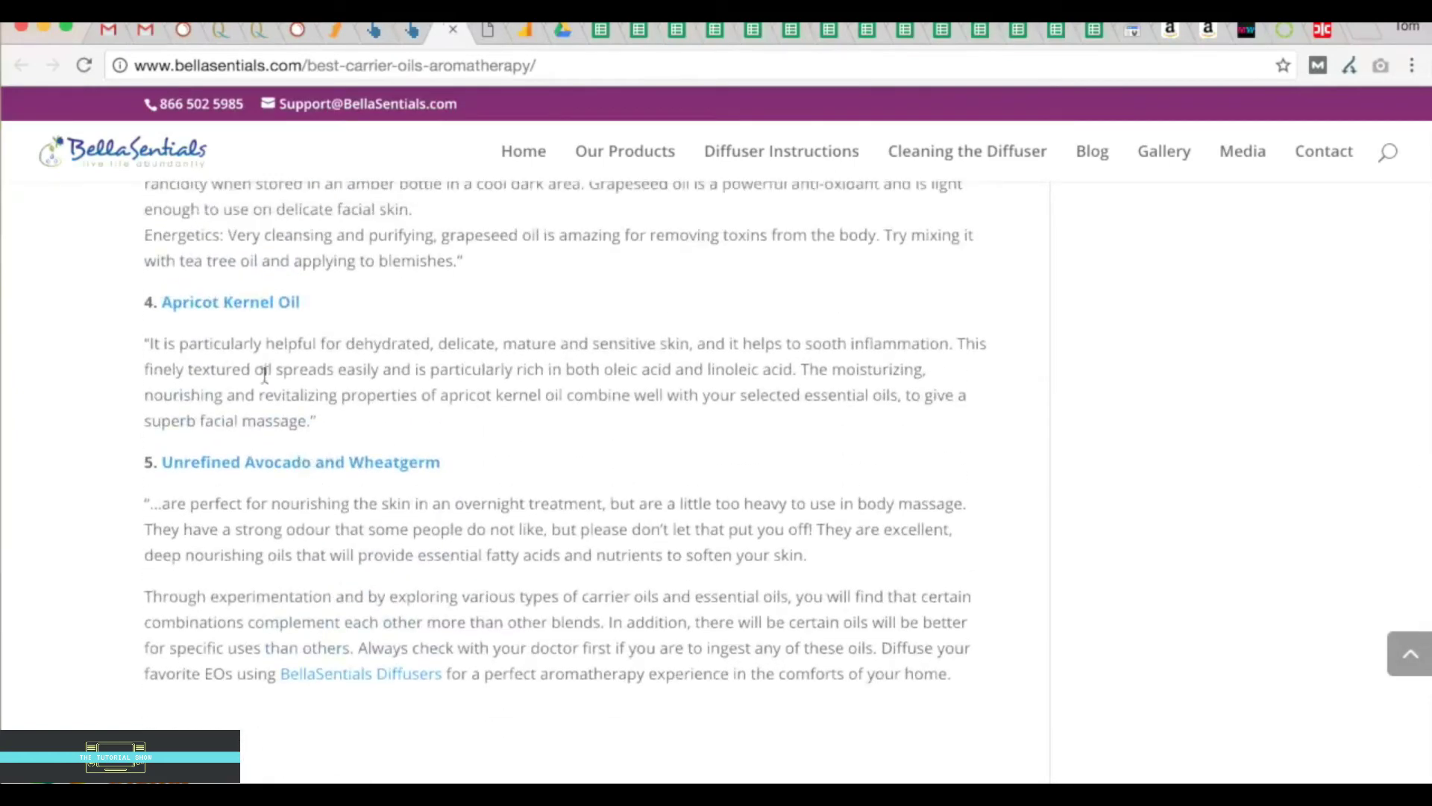
scroll(233, 312, "up", 4)
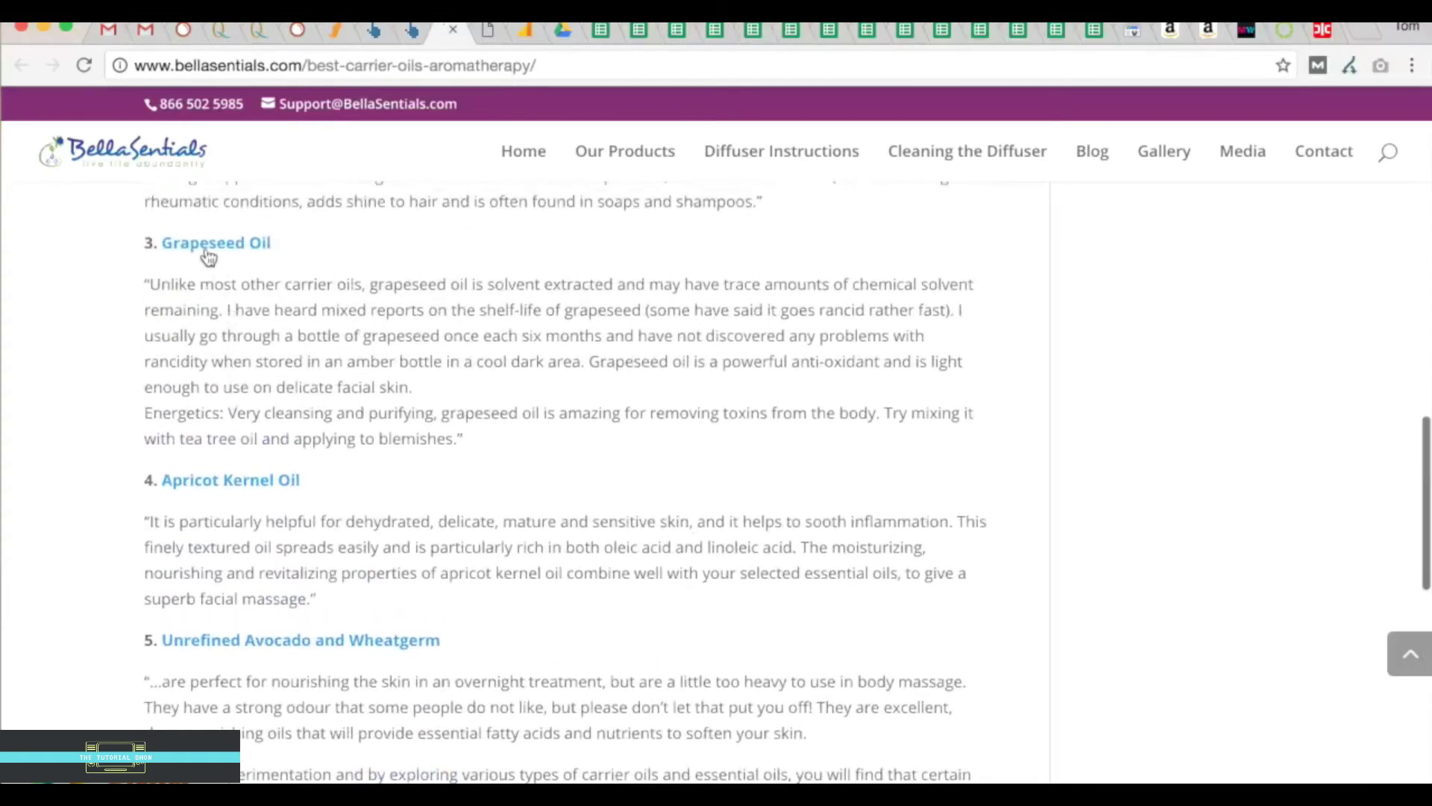
scroll(209, 258, "up", 10)
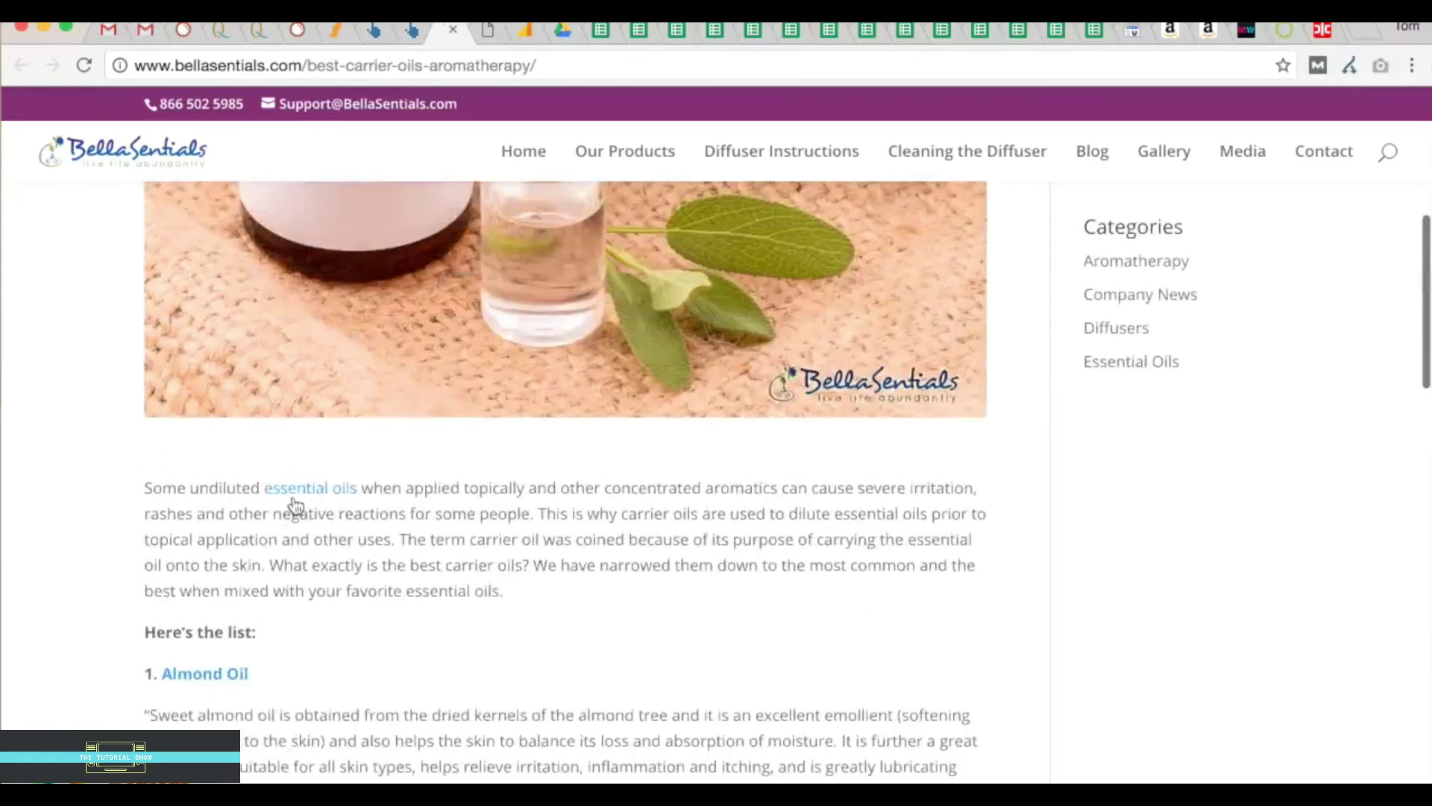
scroll(590, 565, "up", 10)
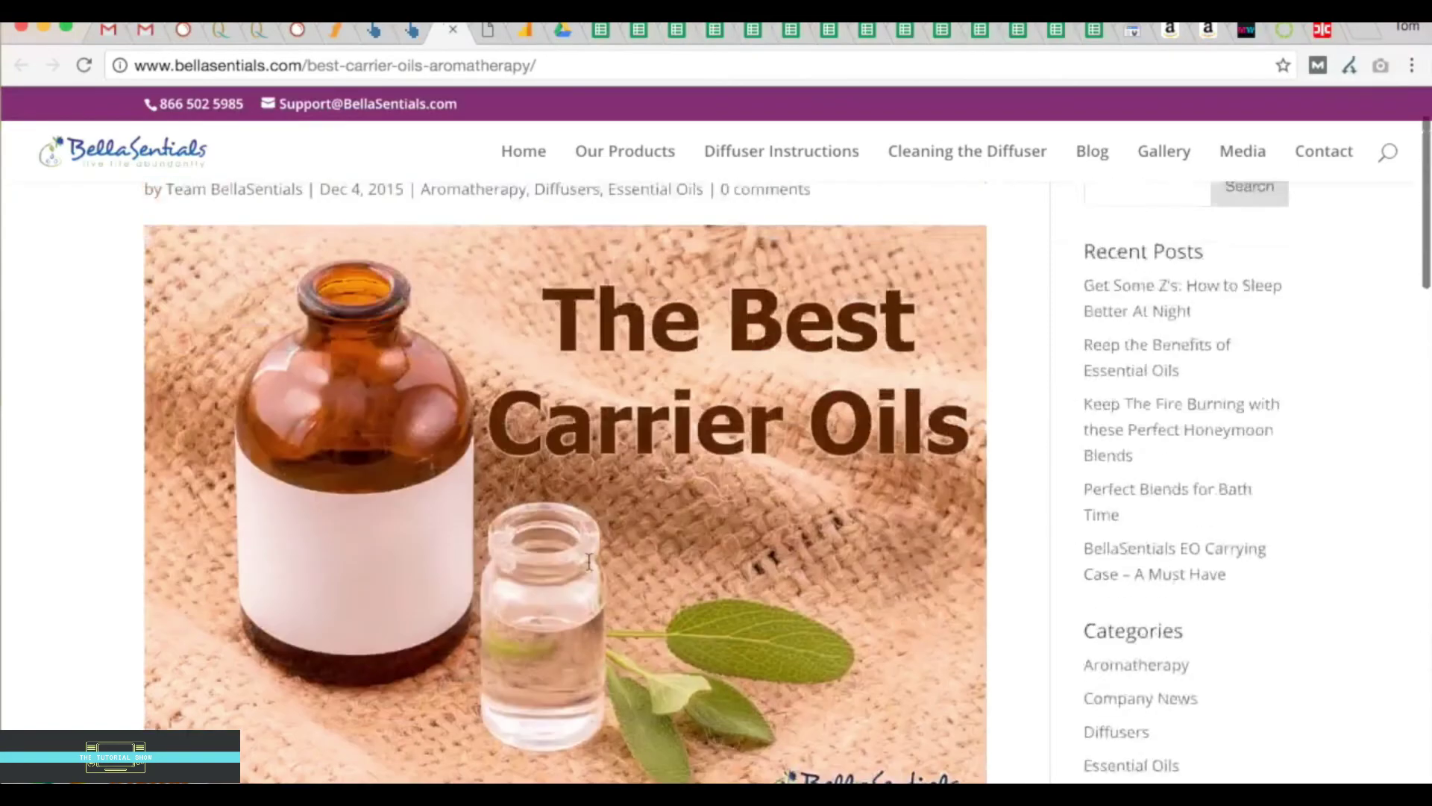
scroll(590, 566, "down", 3)
scroll(589, 567, "up", 2)
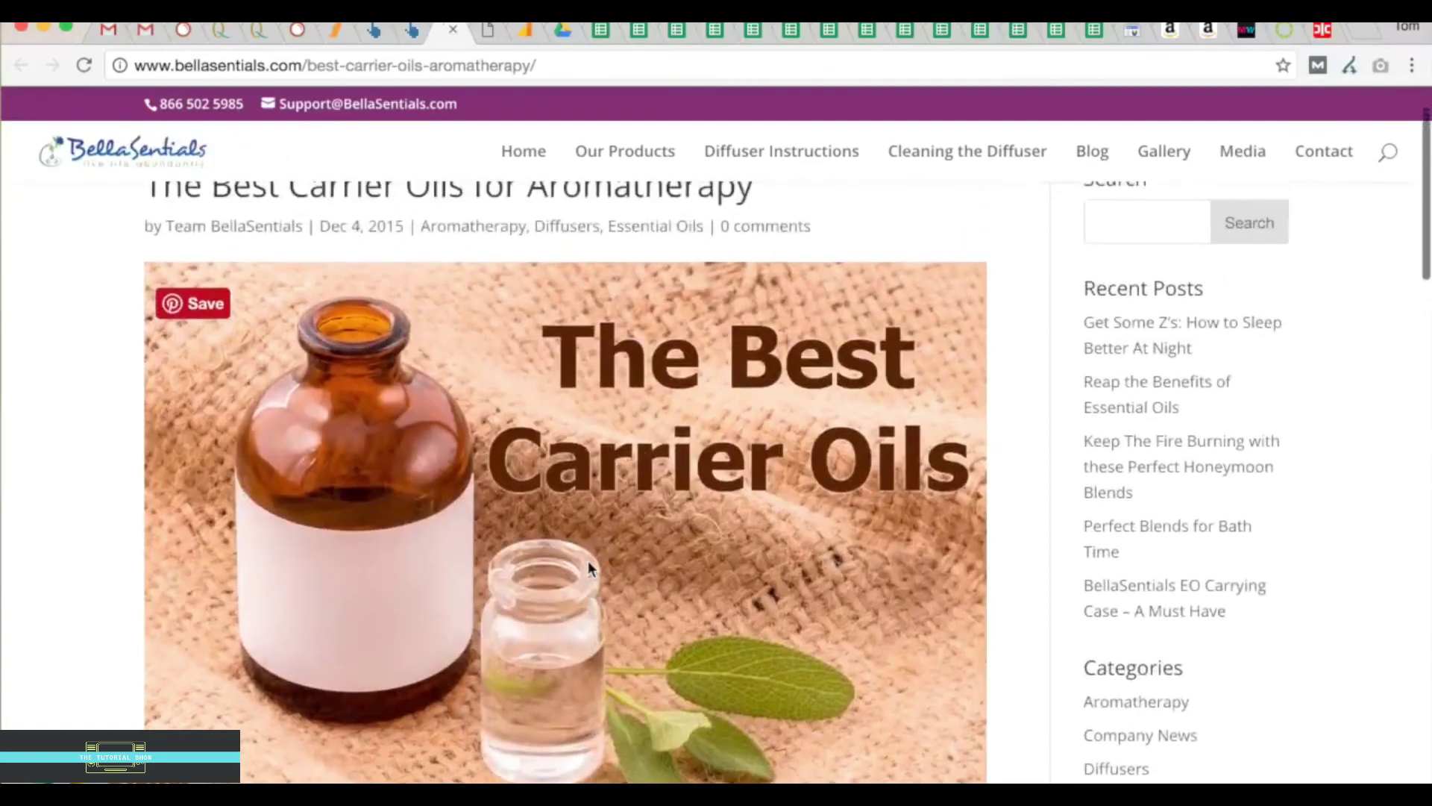
Glance at the Quinessence carrier-oils page, then return to the BellaSentials article and read through it again
left_click(262, 32)
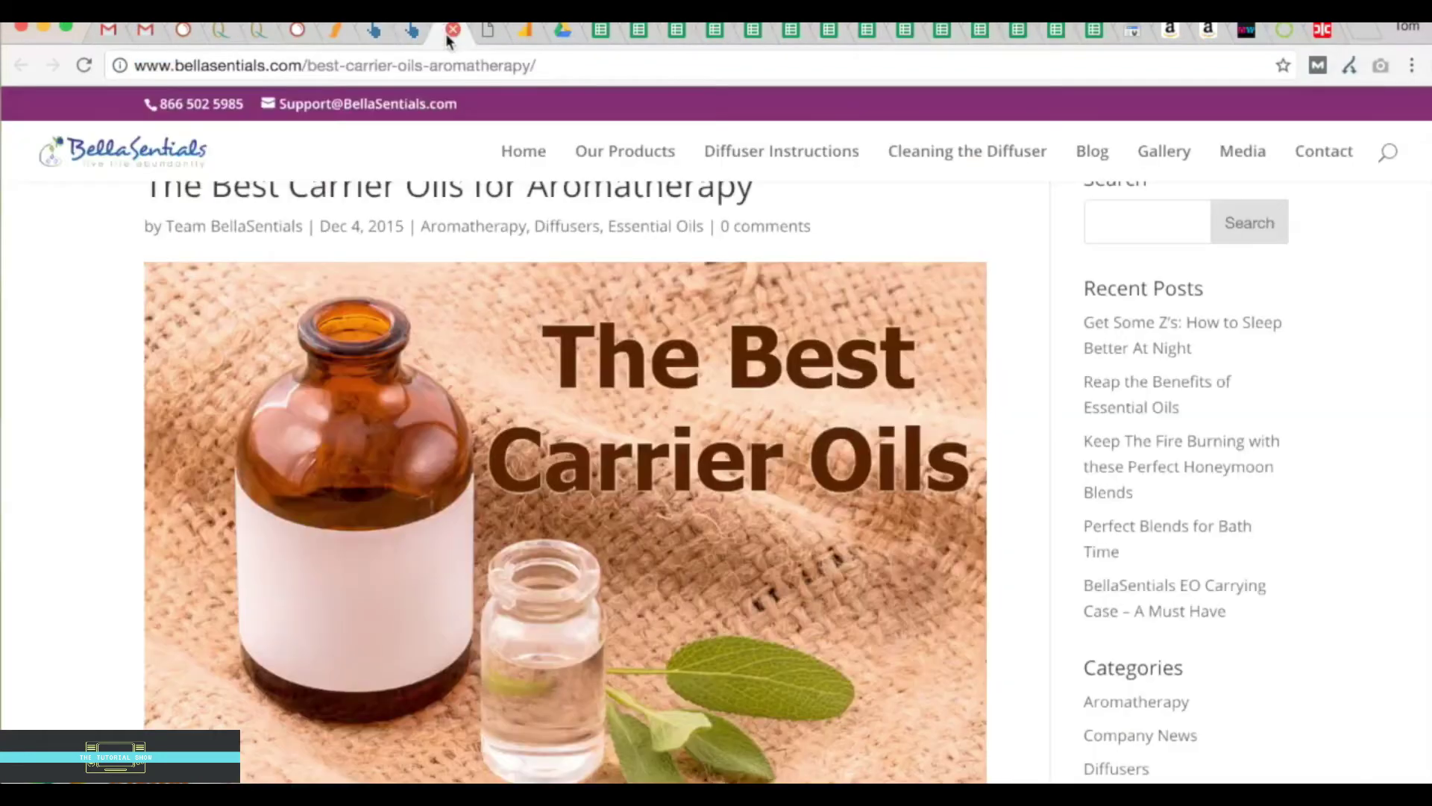
left_click(448, 35)
scroll(480, 380, "down", 1)
scroll(478, 380, "up", 3)
scroll(479, 380, "down", 3)
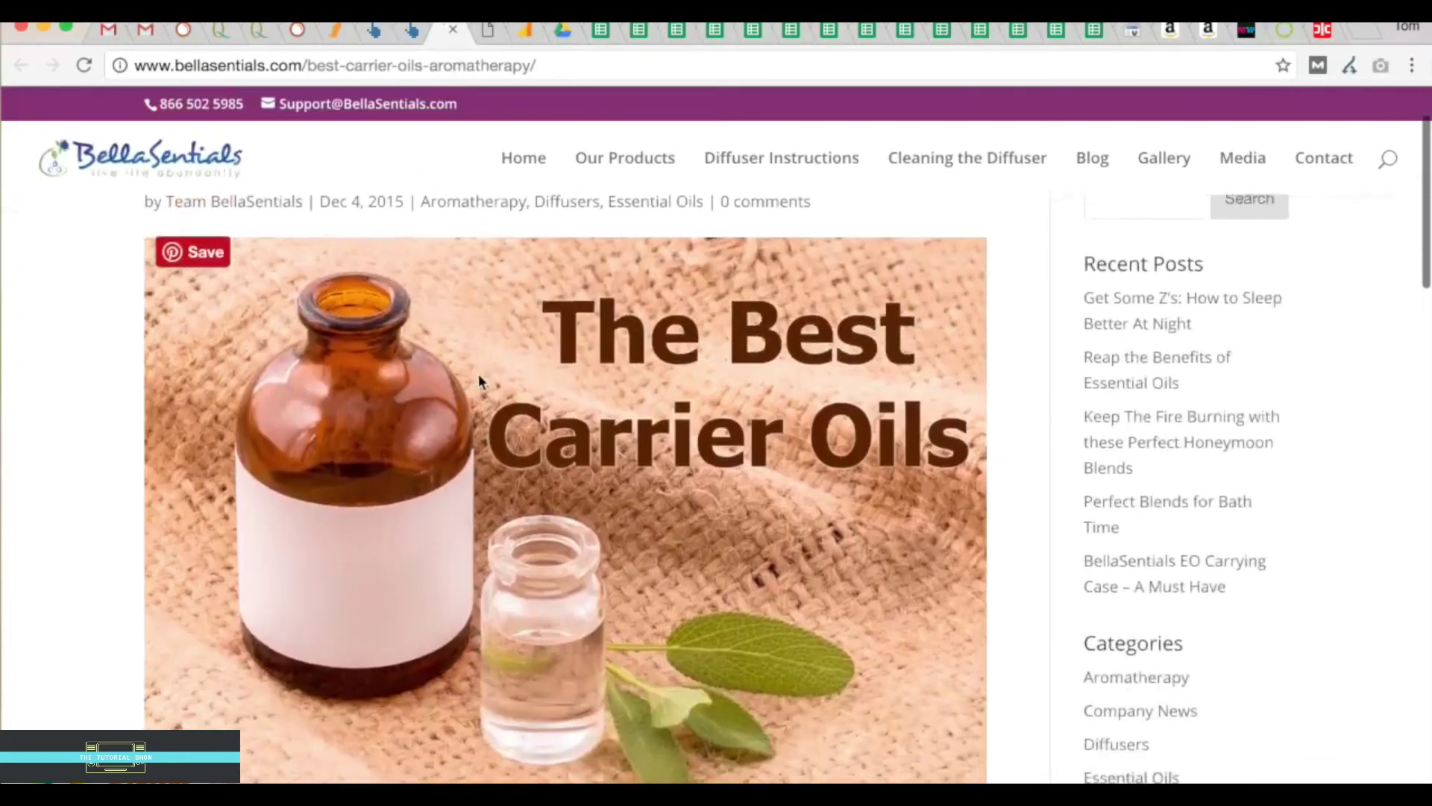
scroll(479, 381, "up", 3)
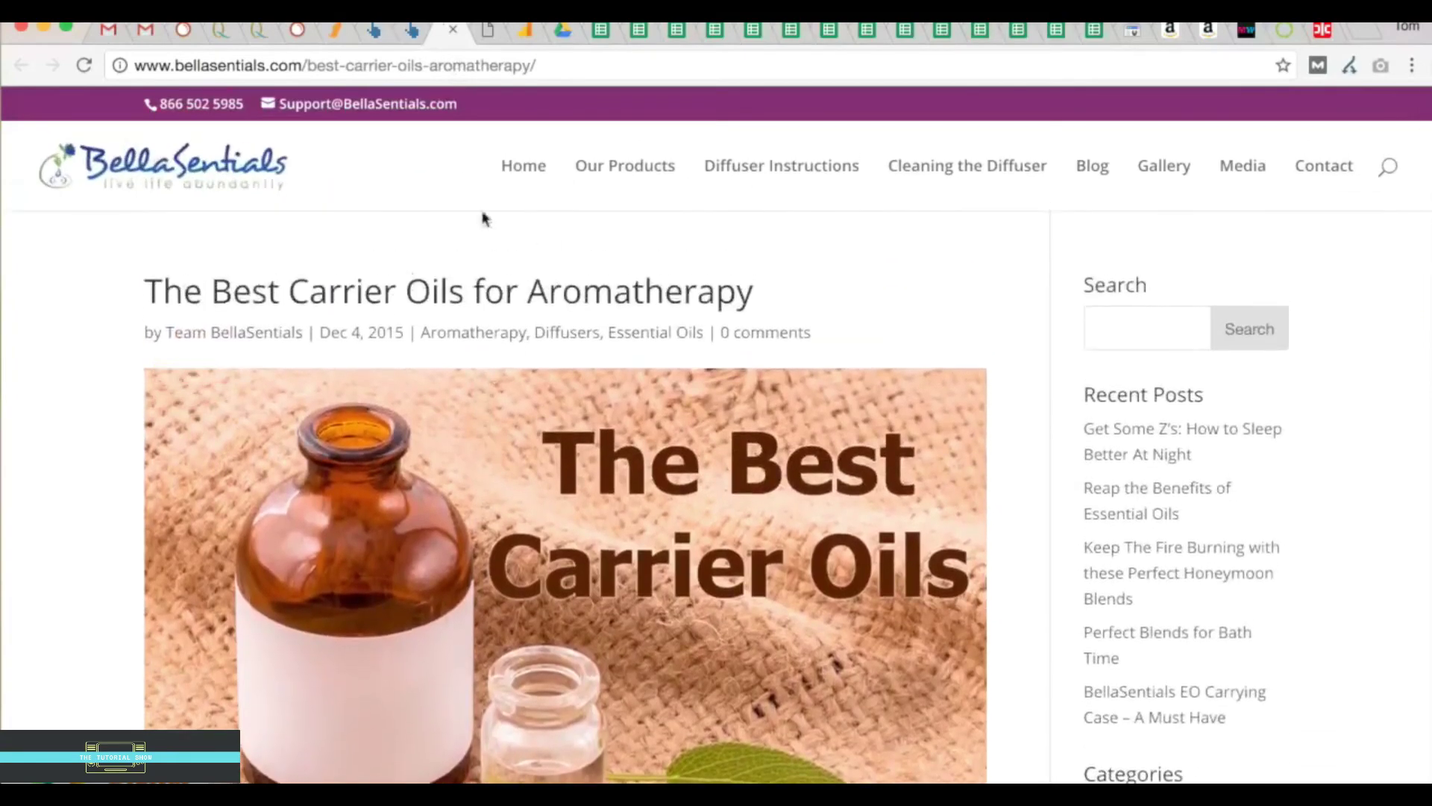
scroll(458, 567, "down", 10)
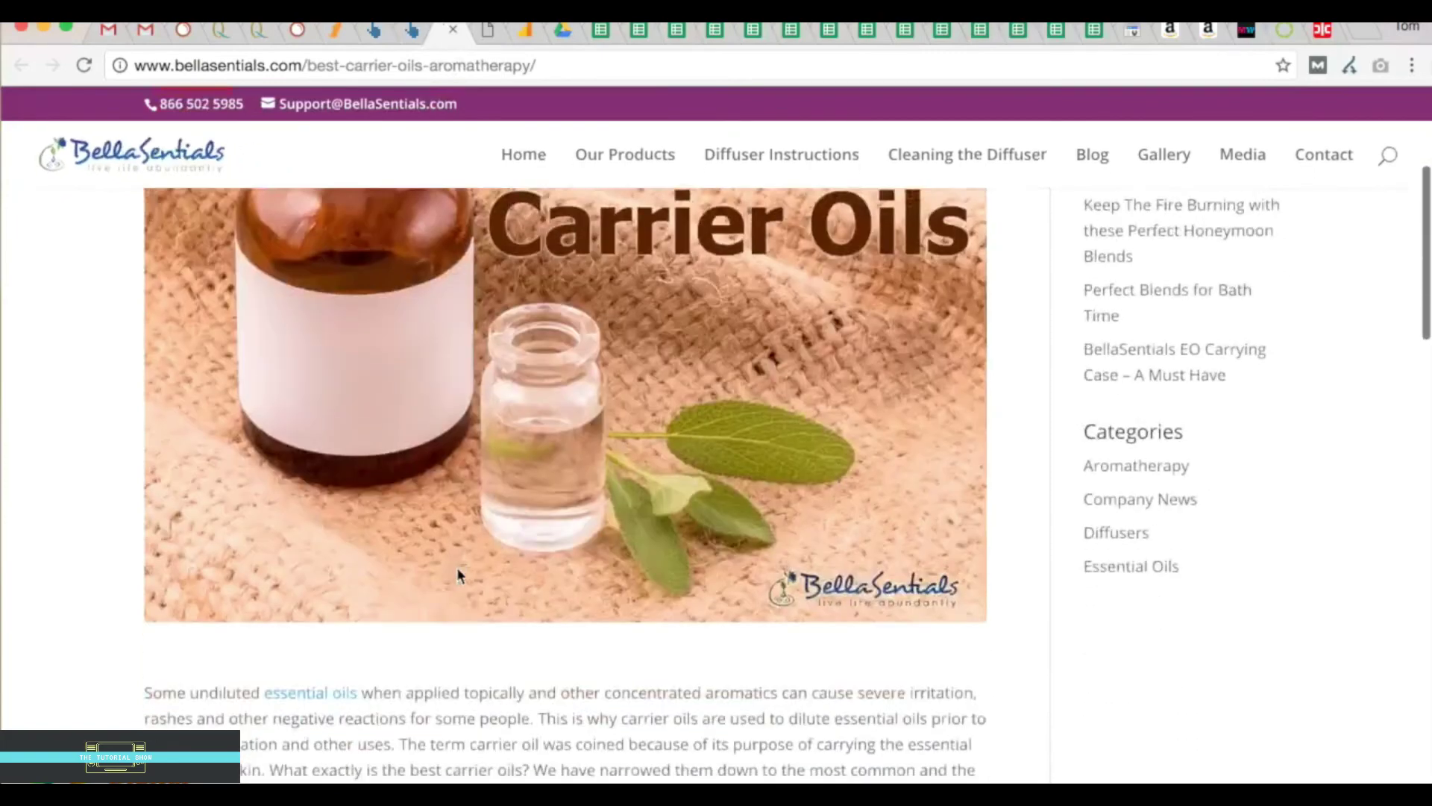
scroll(458, 567, "down", 7)
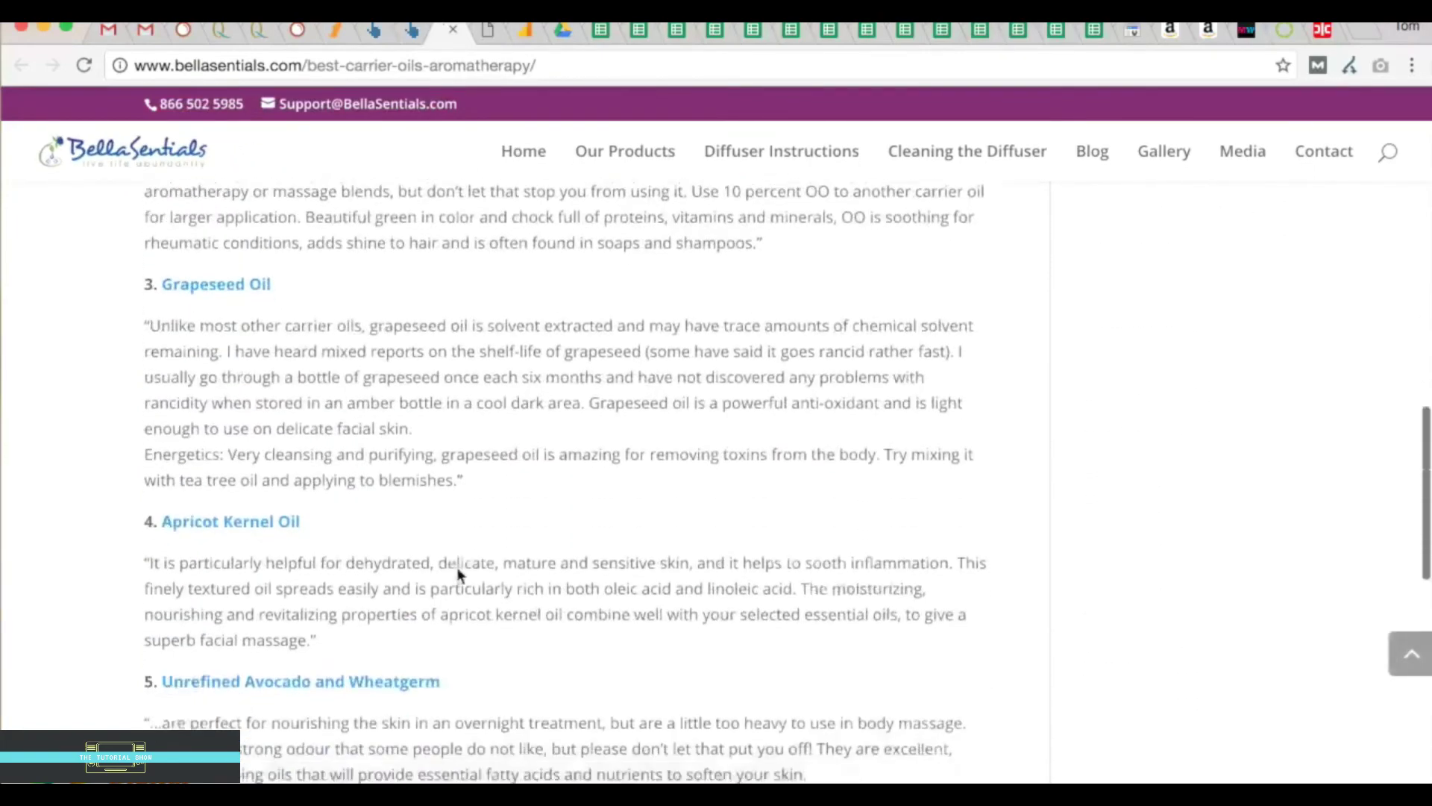
scroll(462, 550, "down", 6)
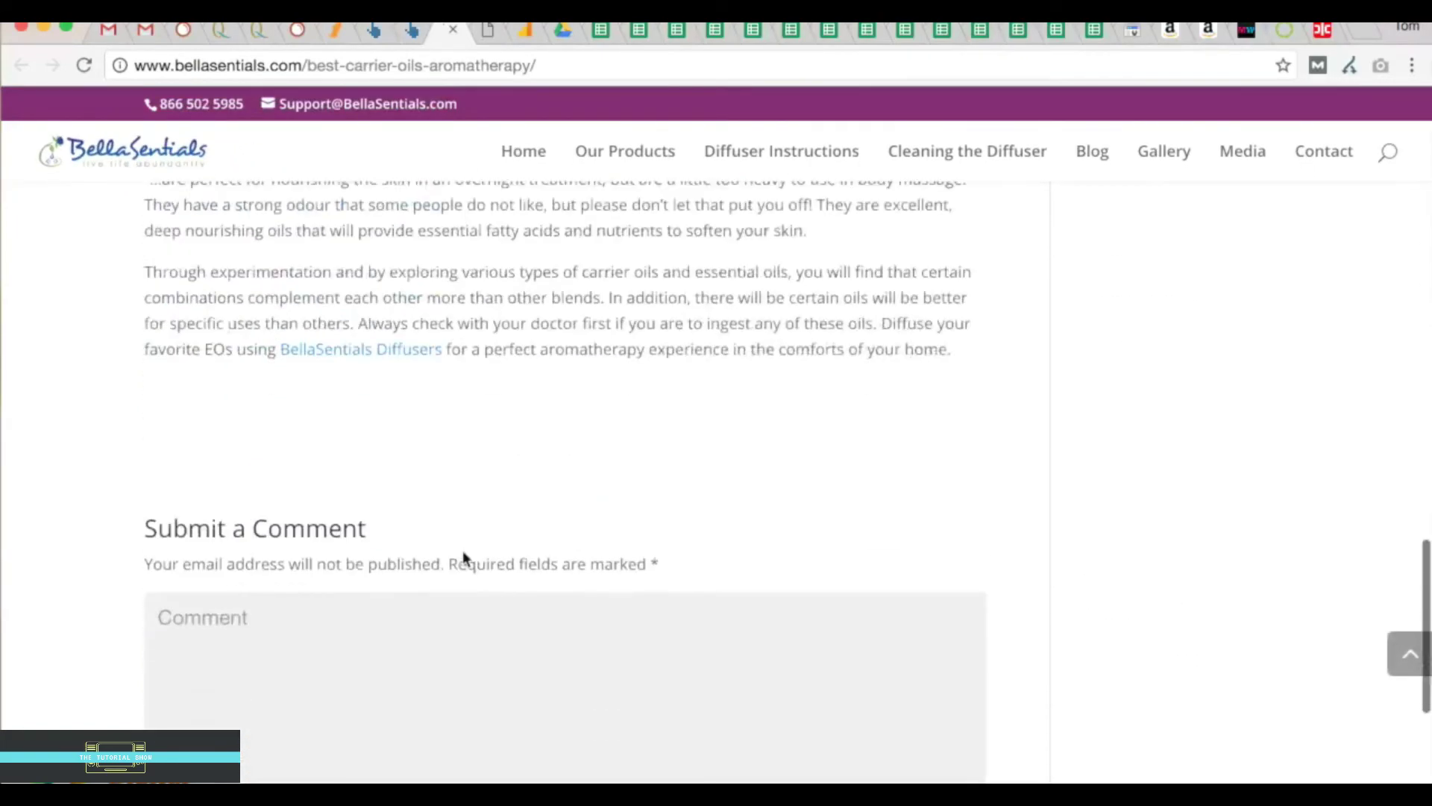
scroll(463, 551, "up", 6)
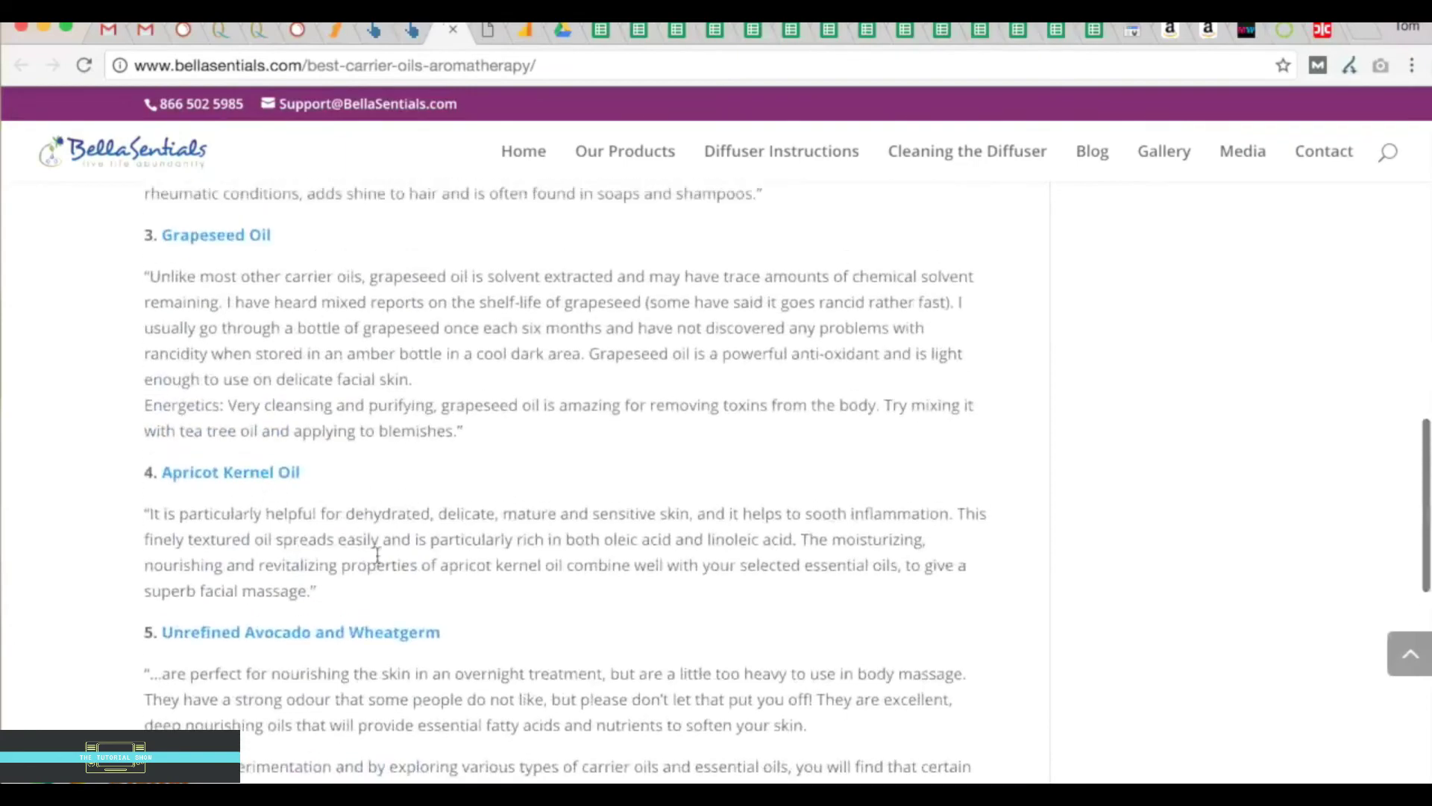
scroll(485, 652, "down", 8)
scroll(485, 651, "up", 20)
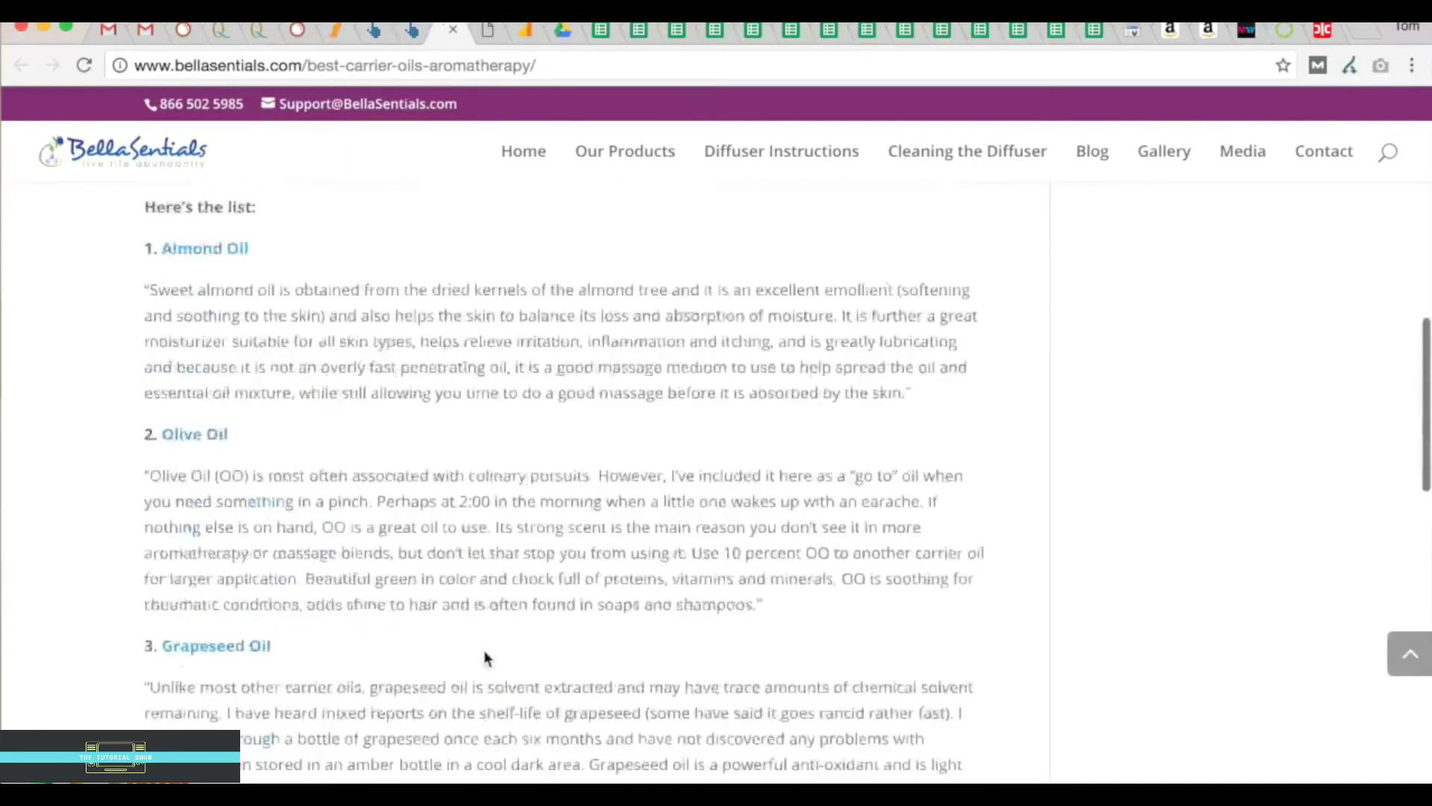
scroll(483, 650, "up", 2)
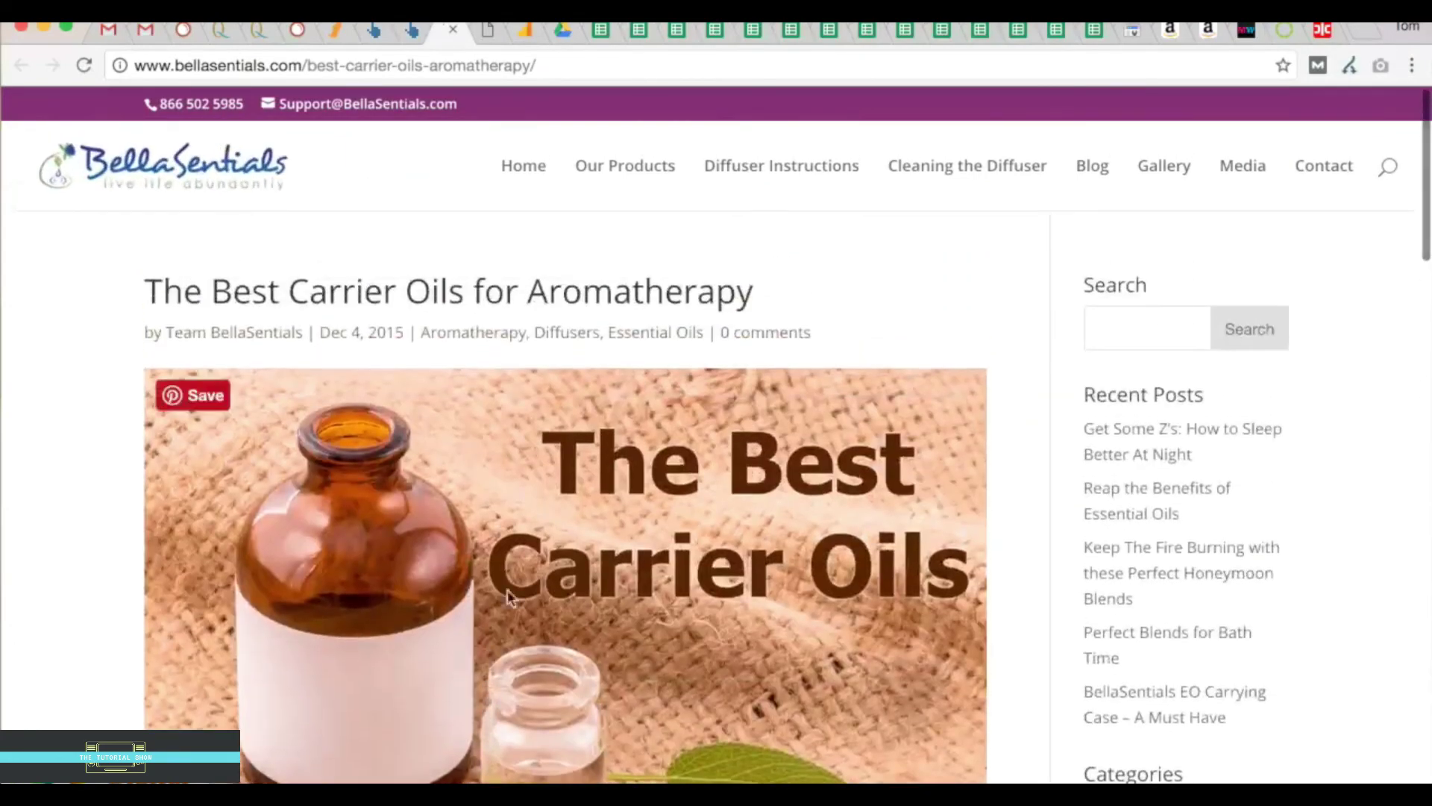
Close the BellaSentials and castoroil.in pages and scroll through the Quinessence dofollow backlinks list
left_click(453, 30)
left_click(453, 29)
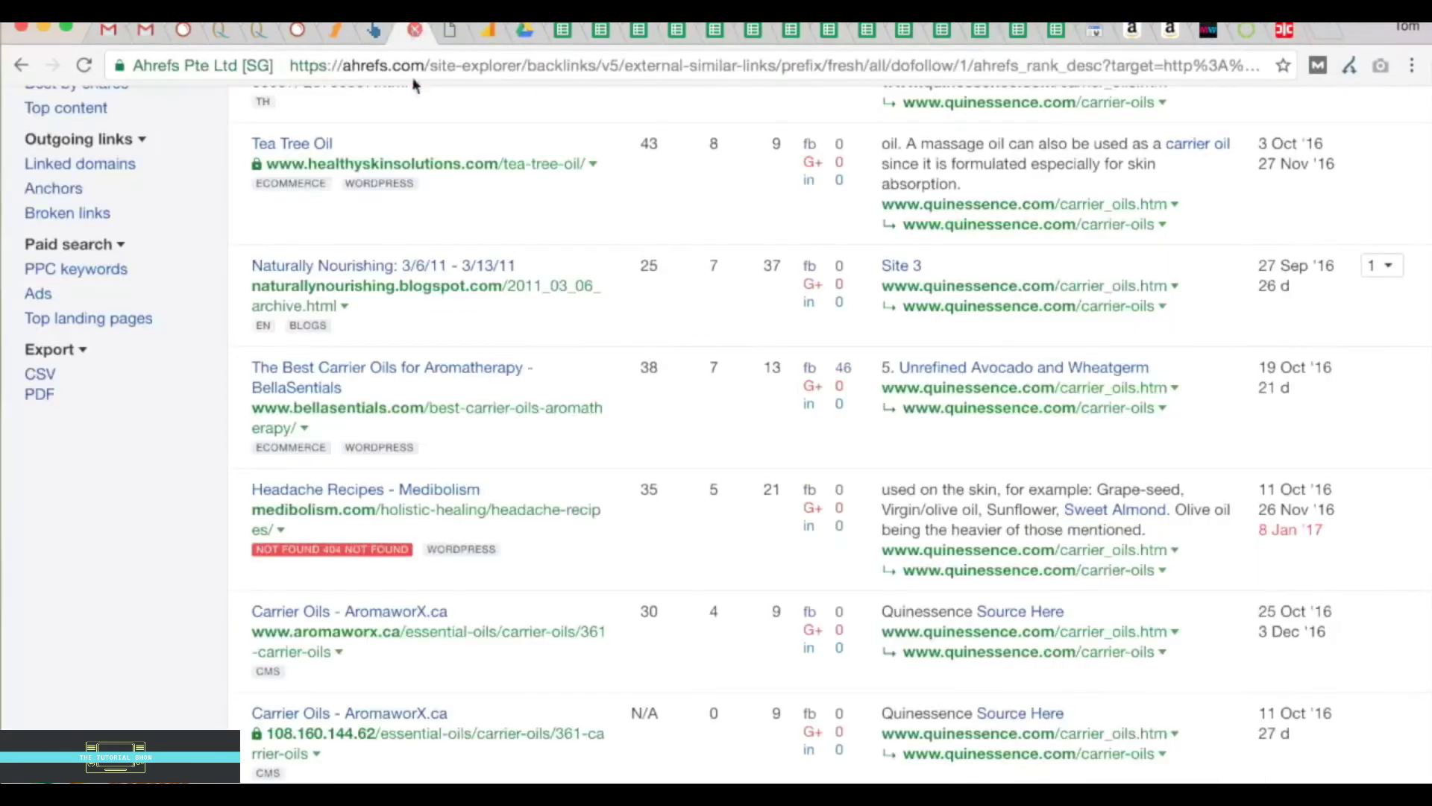
scroll(479, 442, "down", 5)
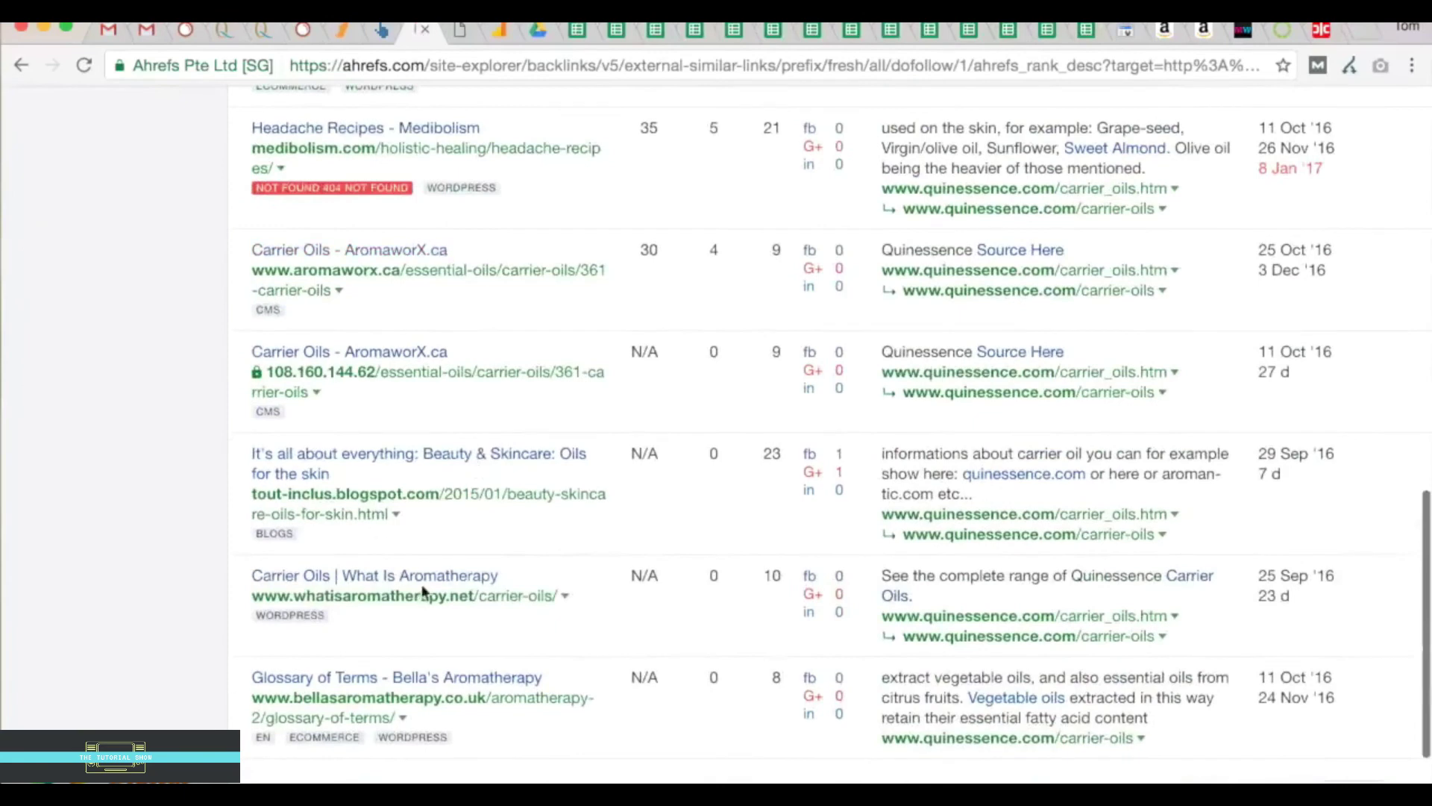
scroll(380, 694, "down", 2)
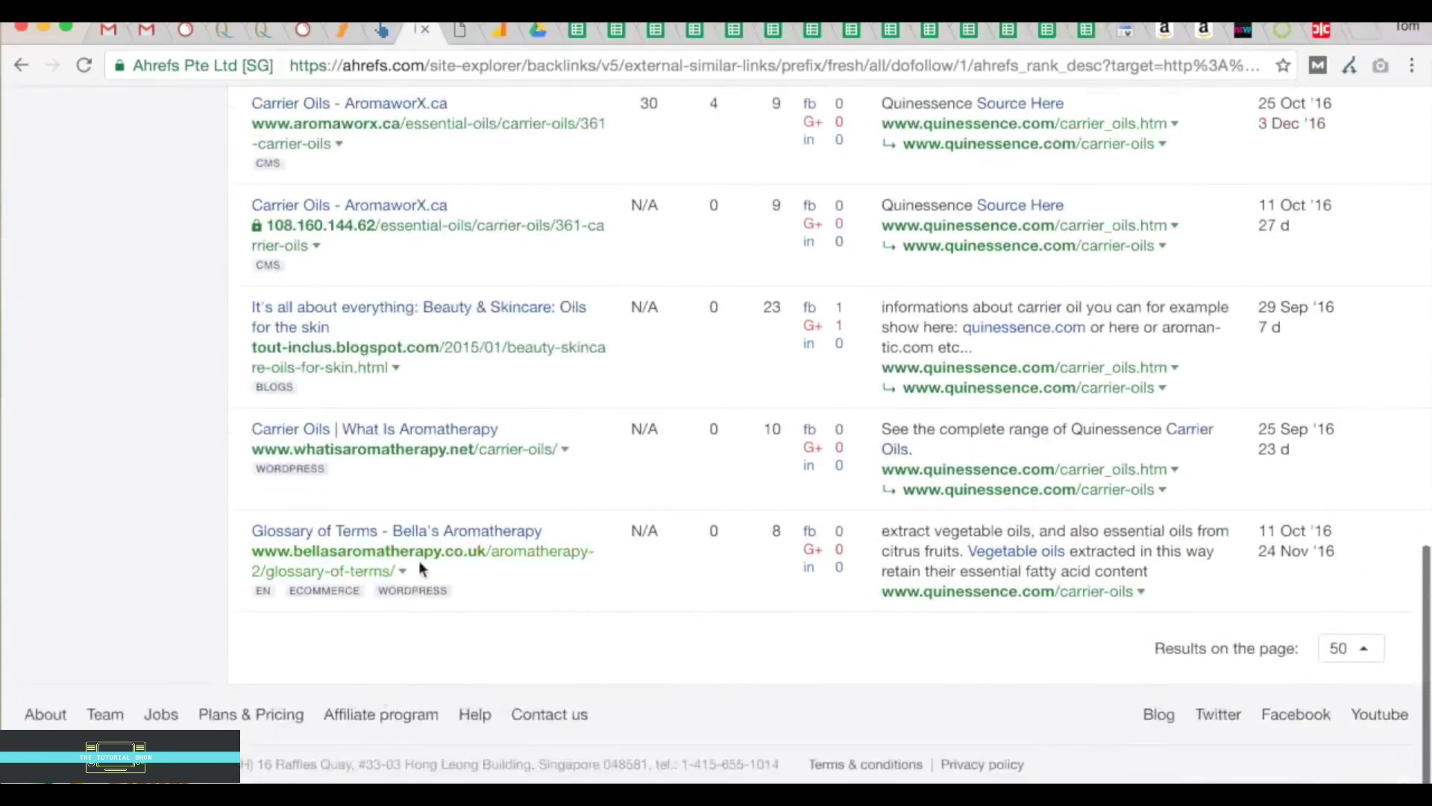
scroll(439, 484, "up", 2)
scroll(438, 484, "up", 4)
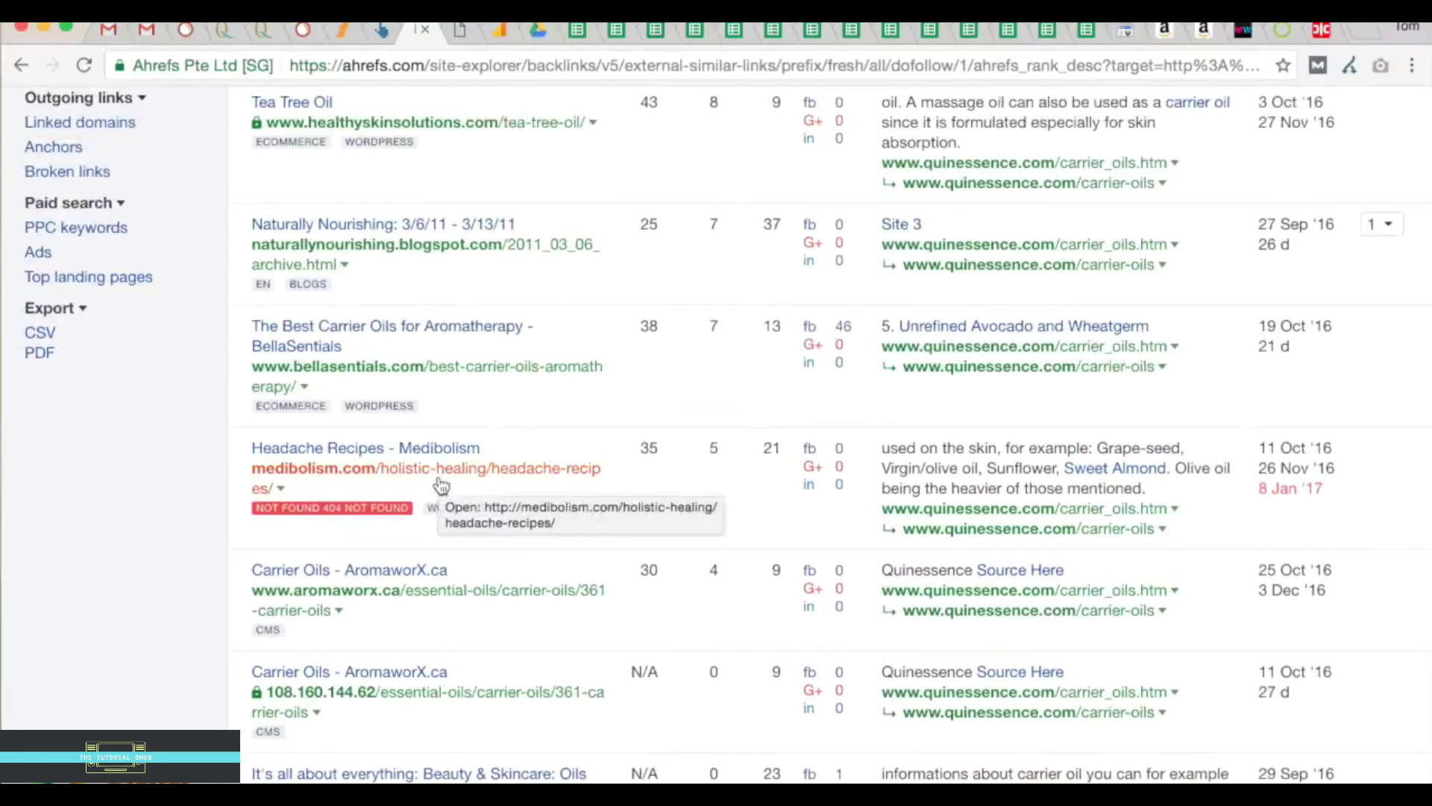
scroll(440, 484, "up", 4)
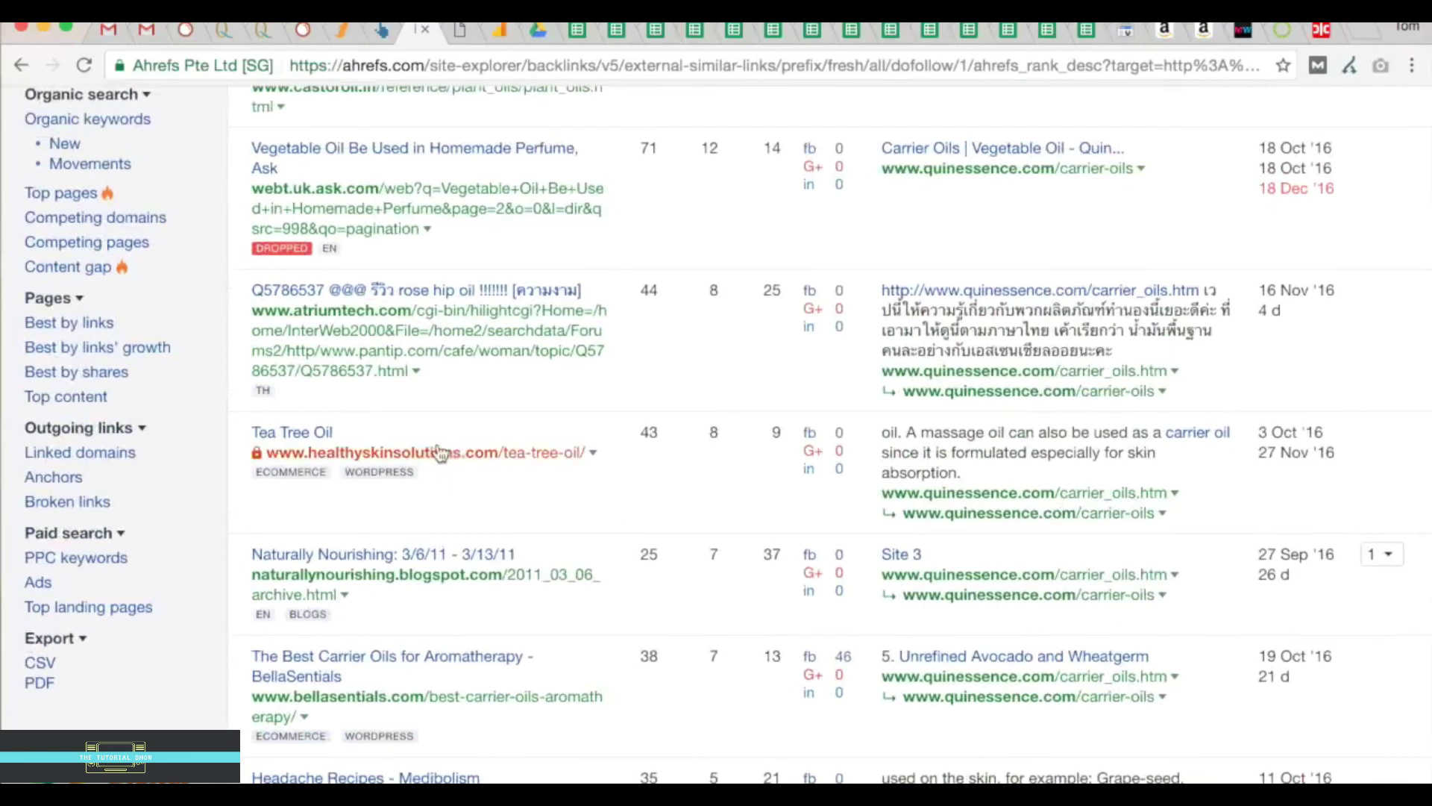
Scan the Dead Link Checker results for broken carrier-oil links, then go back to the Ahrefs backlinks list
left_click(1328, 30)
scroll(748, 526, "down", 3)
scroll(748, 526, "up", 1)
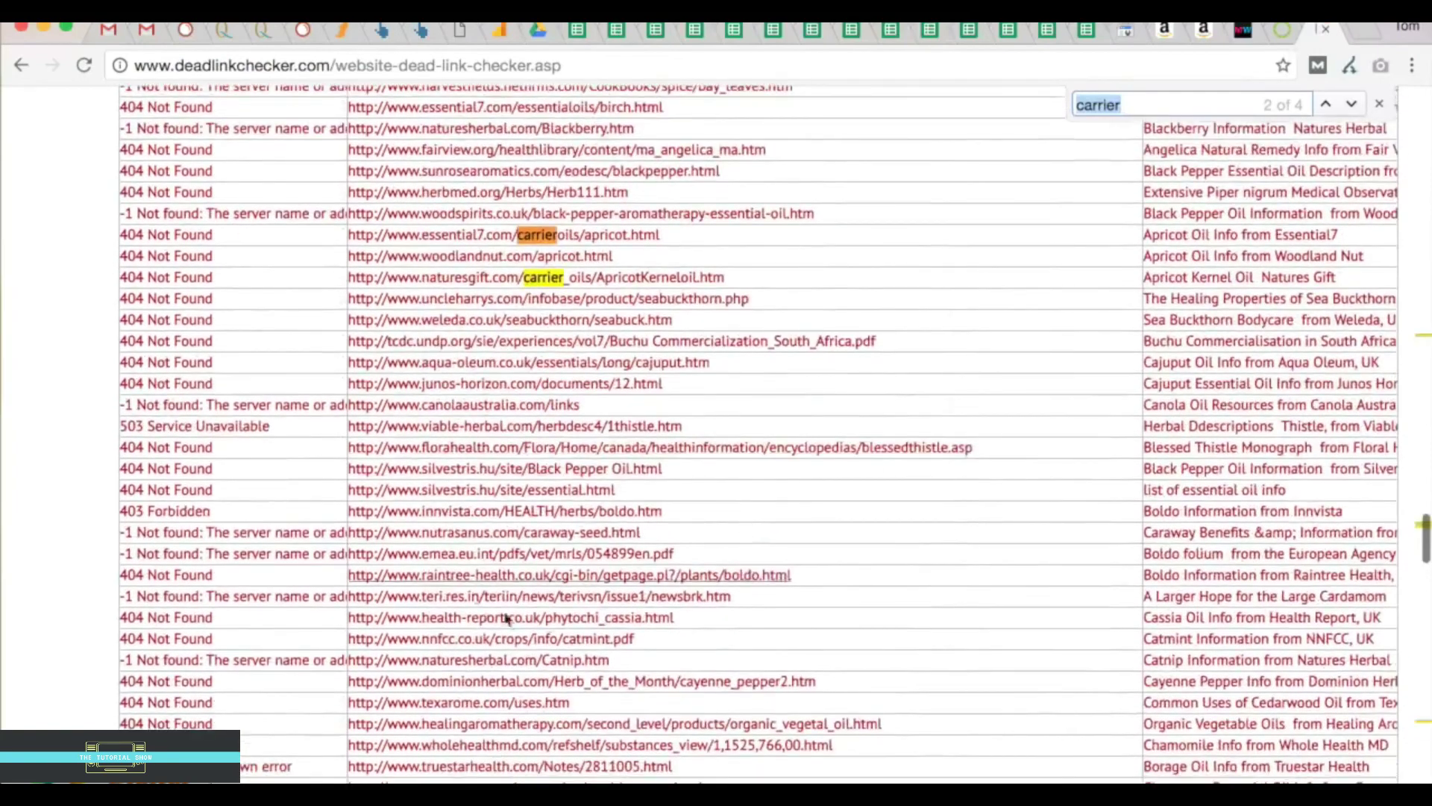
scroll(520, 594, "down", 3)
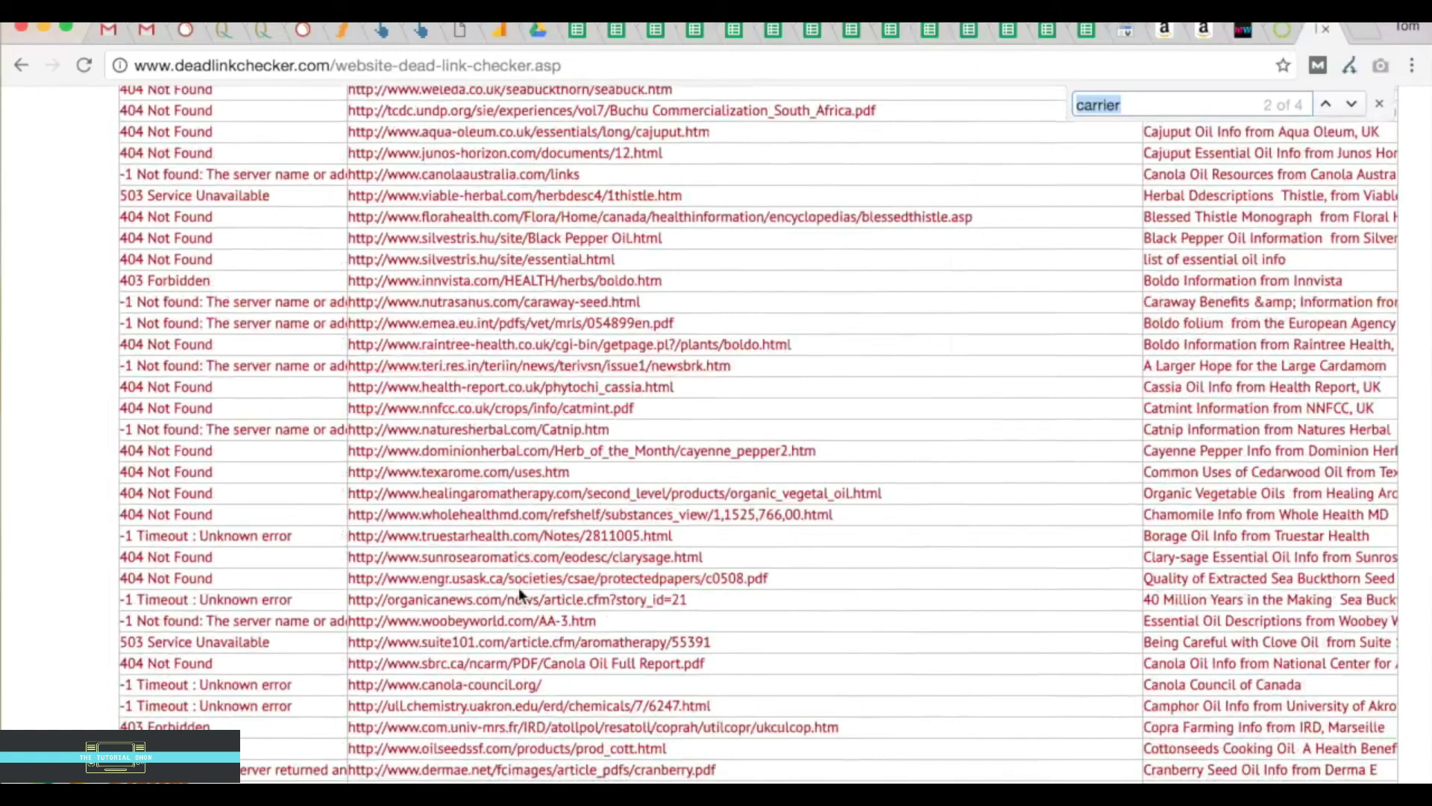
scroll(511, 414, "up", 6)
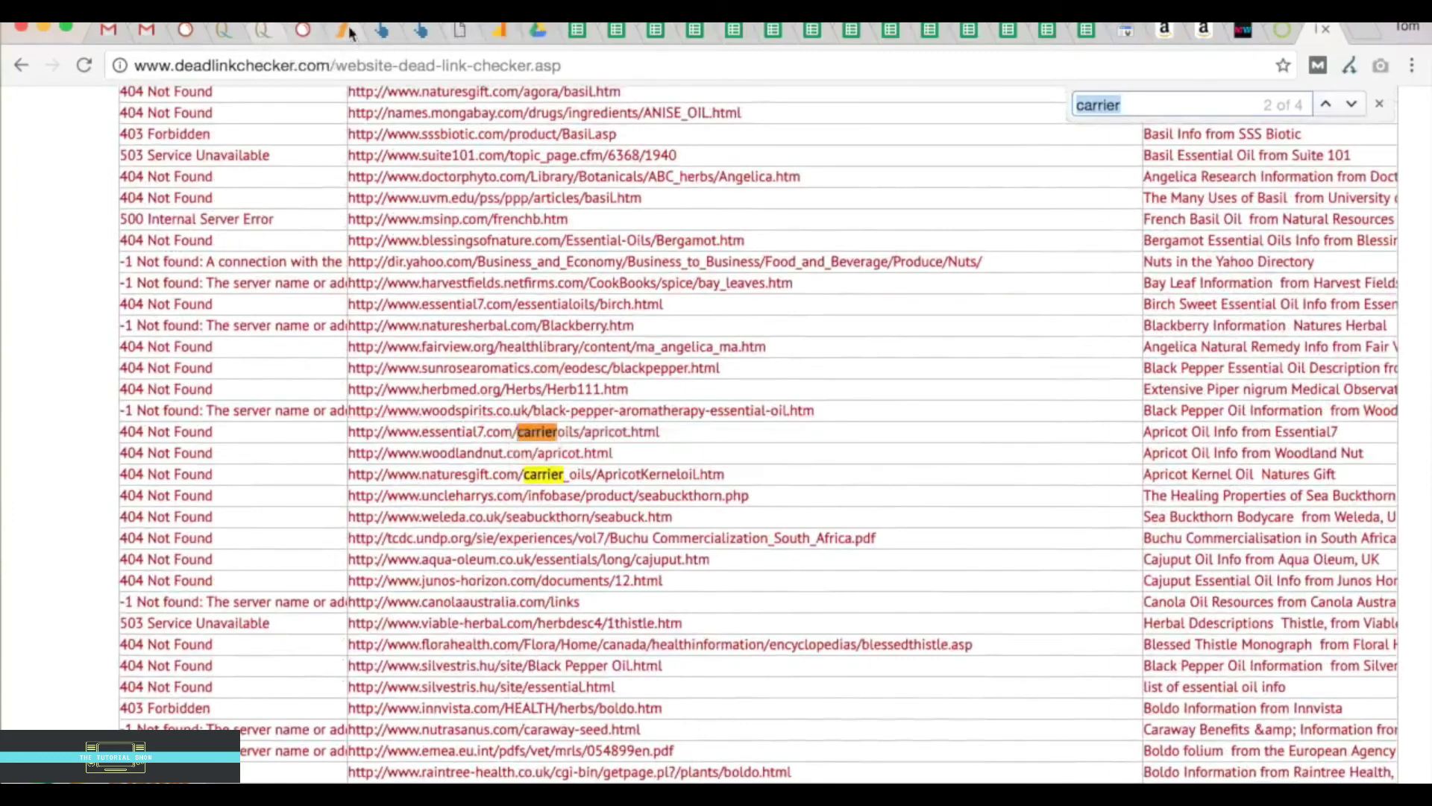
left_click(421, 43)
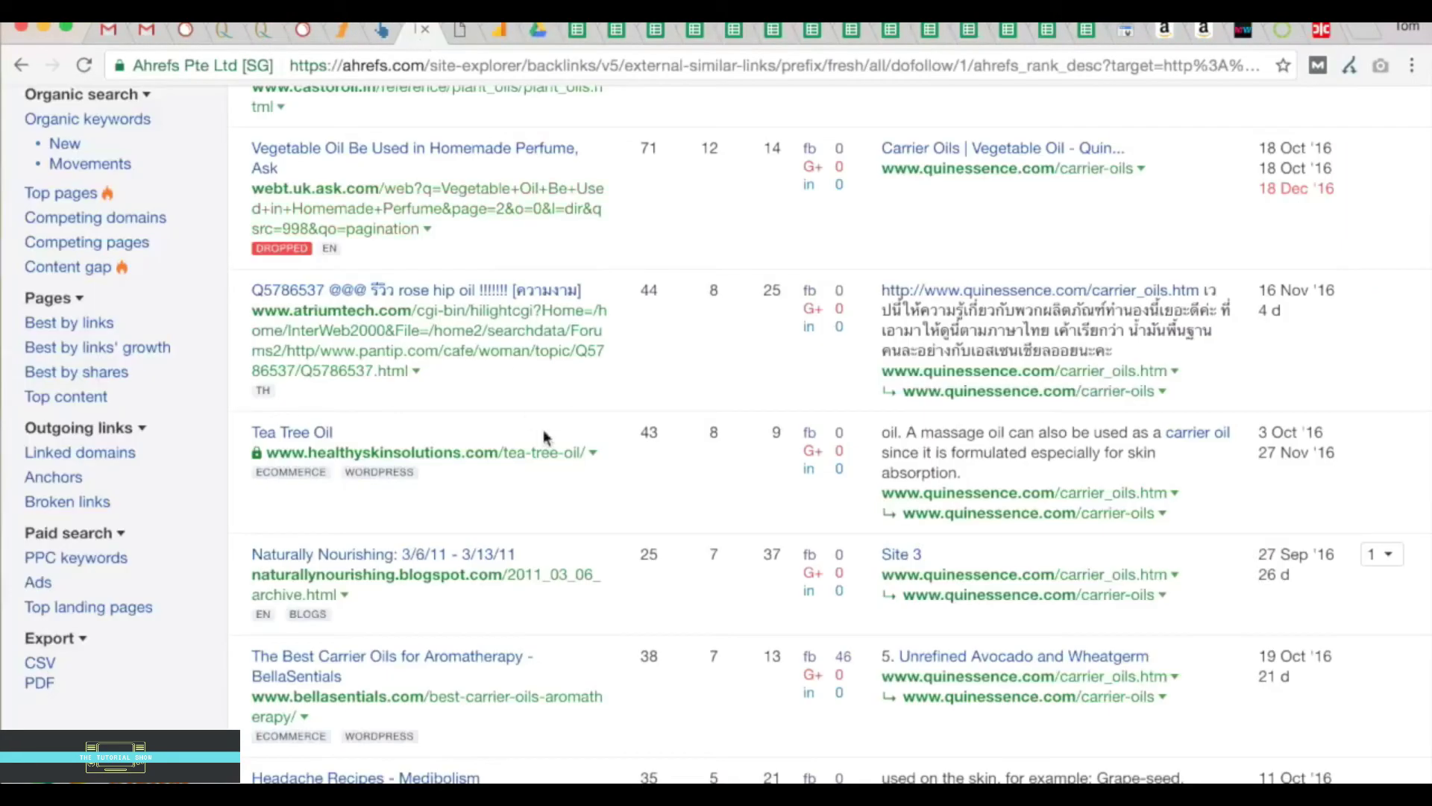
Bring up SEMrush's organic positions for quinessence.com/carrier-oils, showing 'carrier oils' at position 5 with 390 volume
left_click(267, 30)
mouse_move(291, 112)
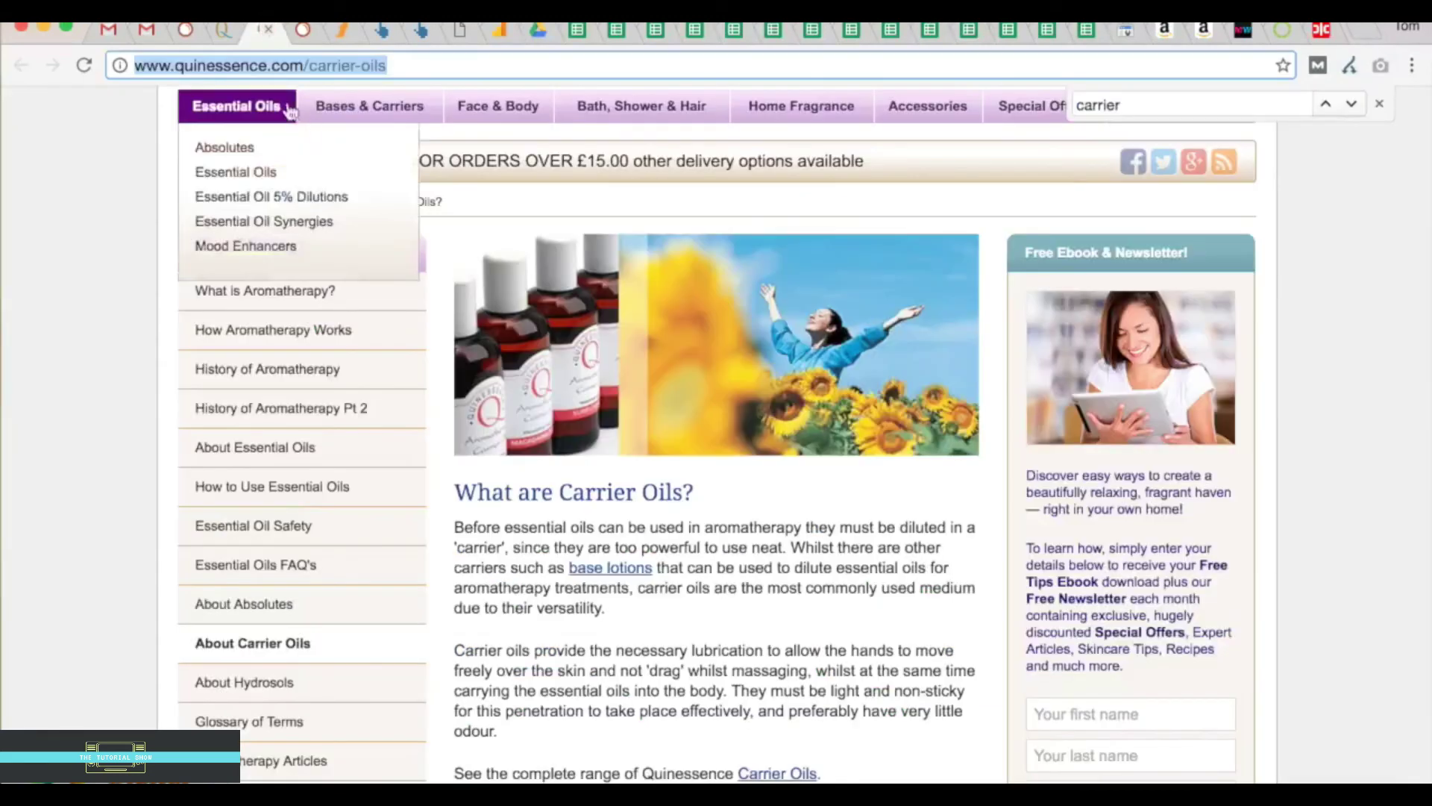
left_click(434, 31)
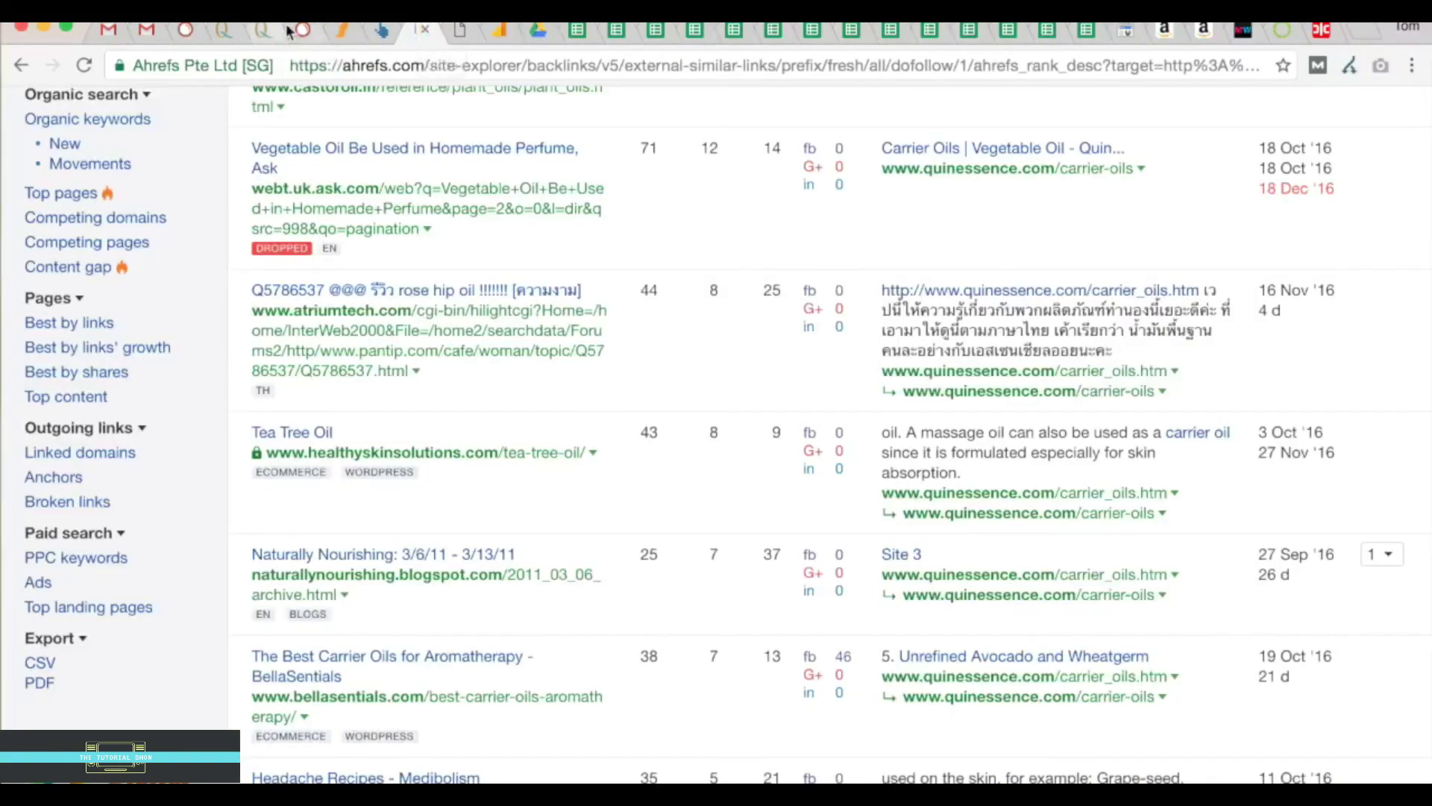
left_click(186, 30)
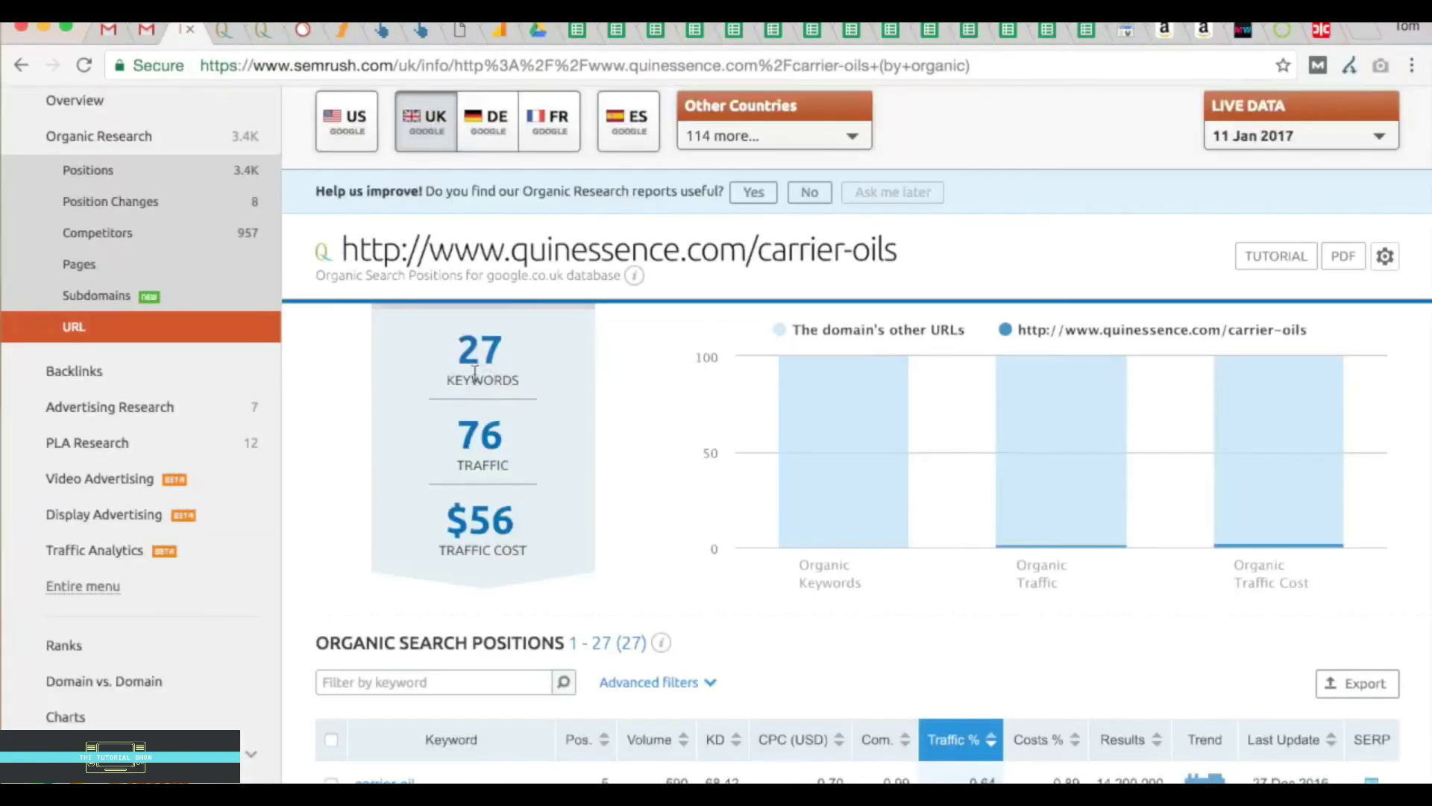
scroll(463, 384, "down", 3)
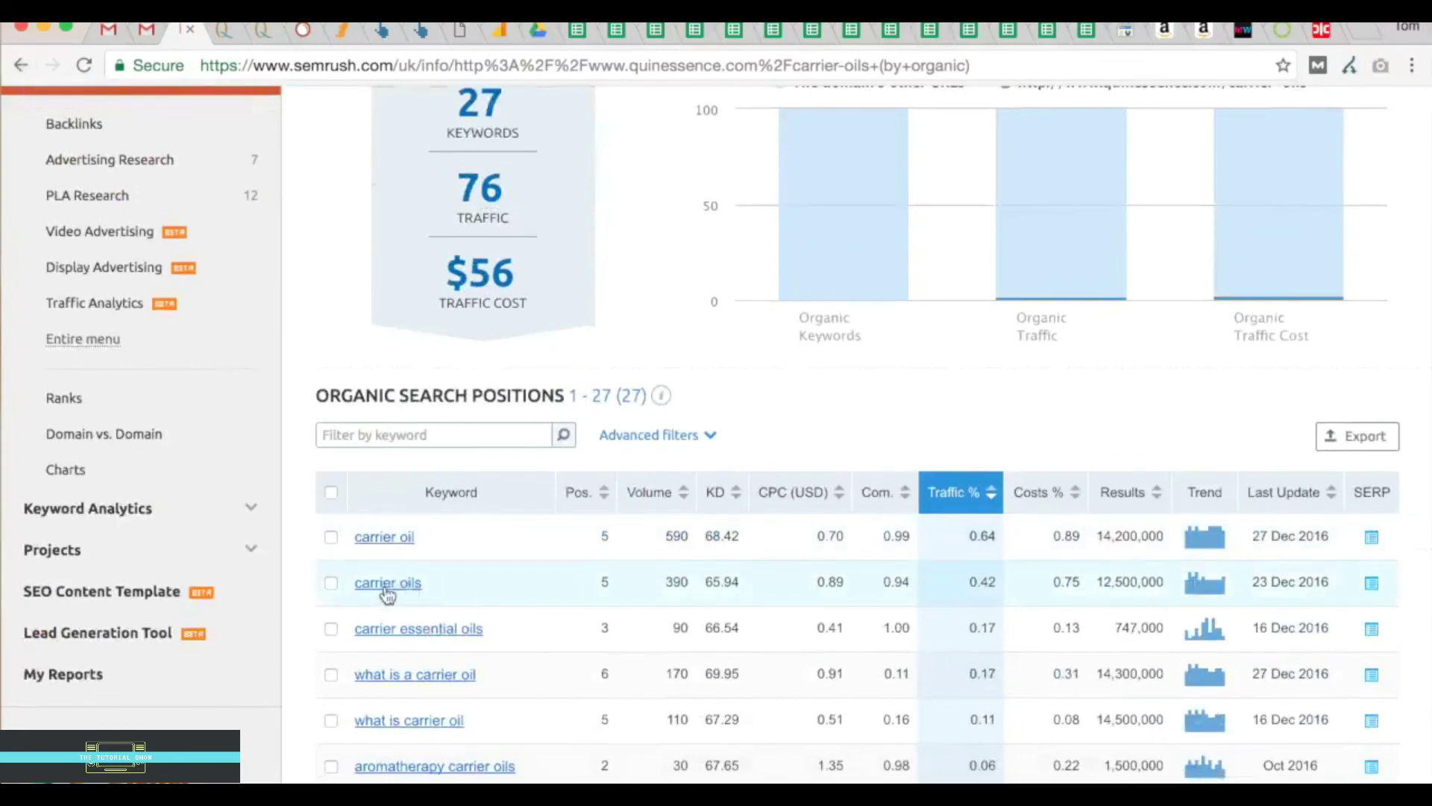
Open the 'carrier oils' Keyword Overview and review its $0.89 CPC, 0.94 competition and related keywords
left_click(393, 590)
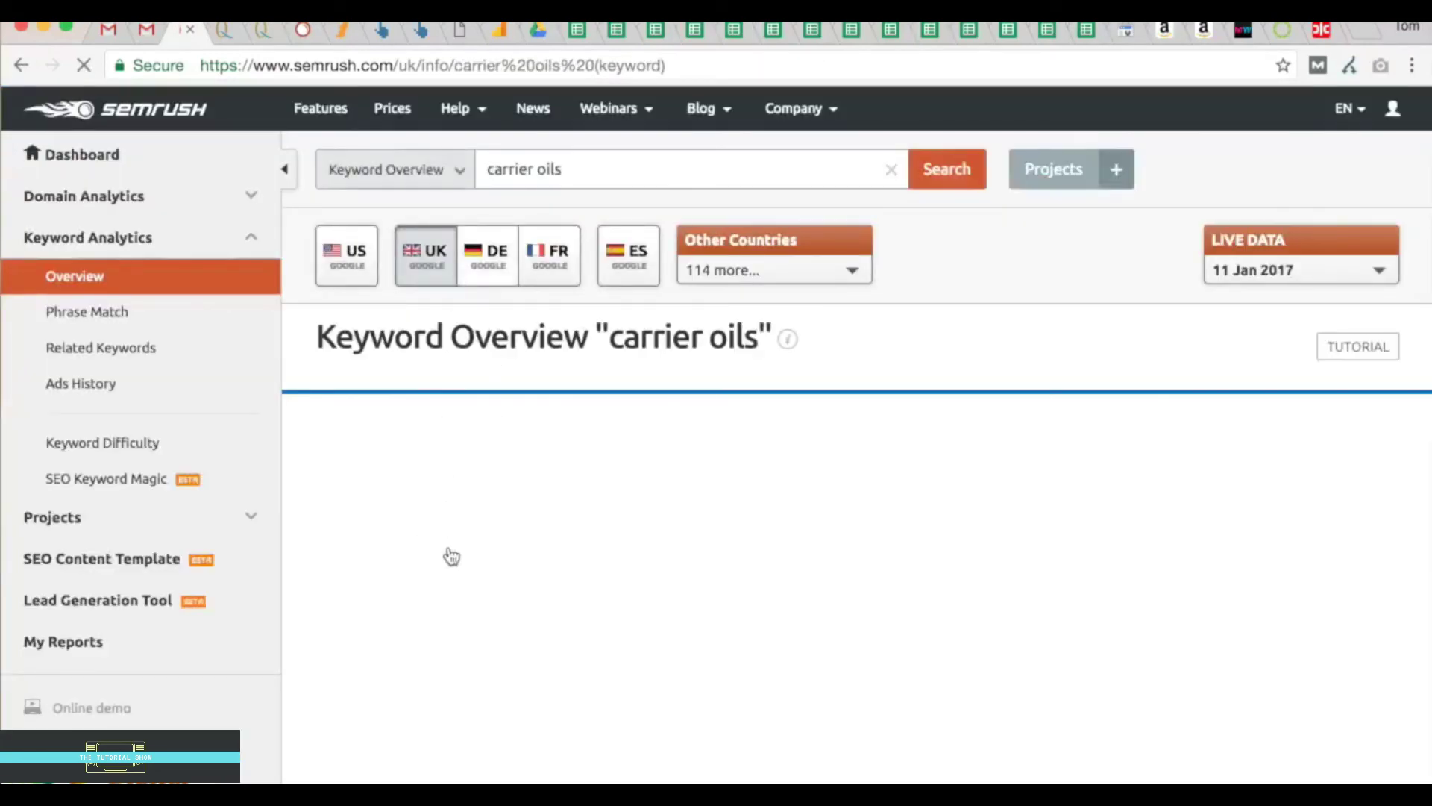
scroll(449, 555, "down", 4)
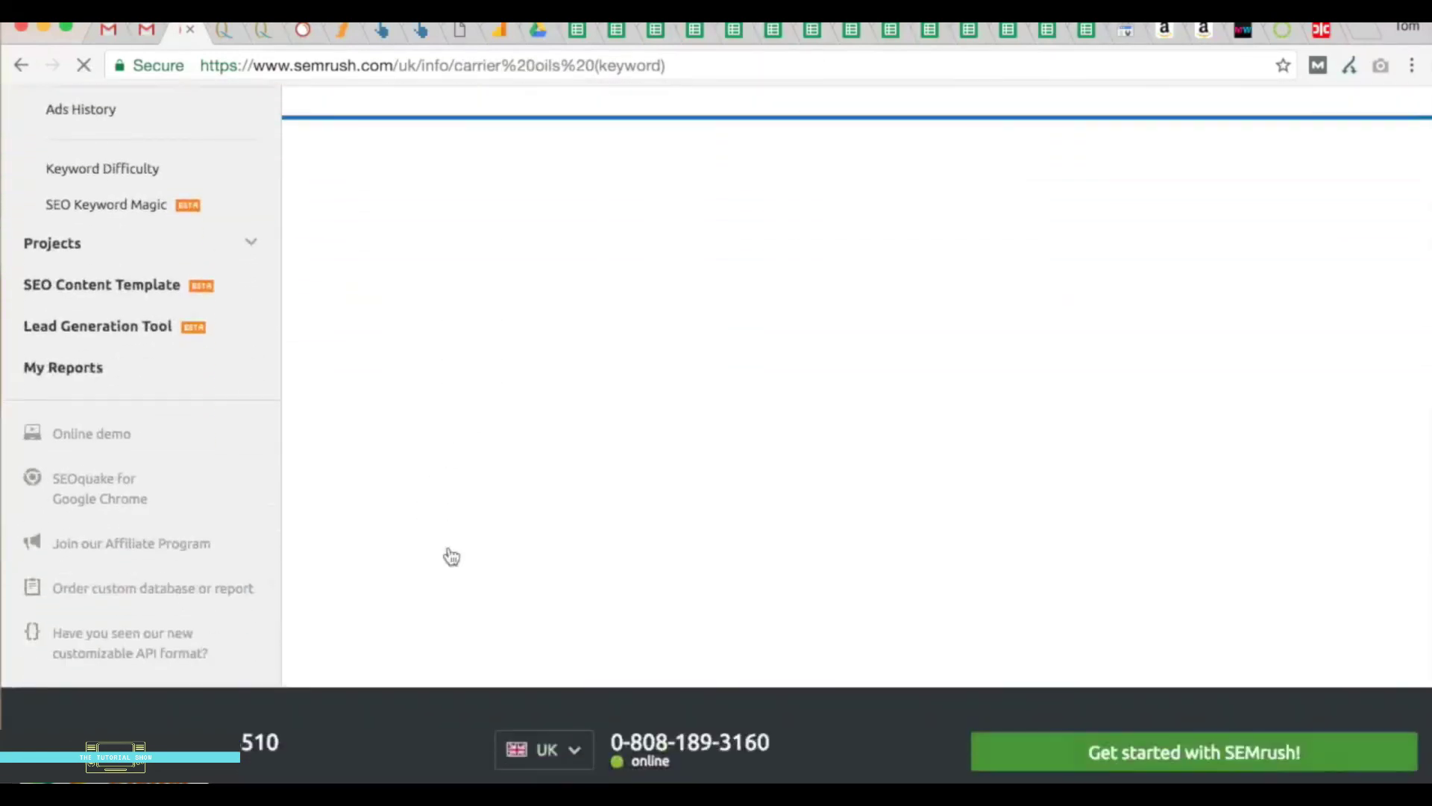
scroll(451, 556, "down", 2)
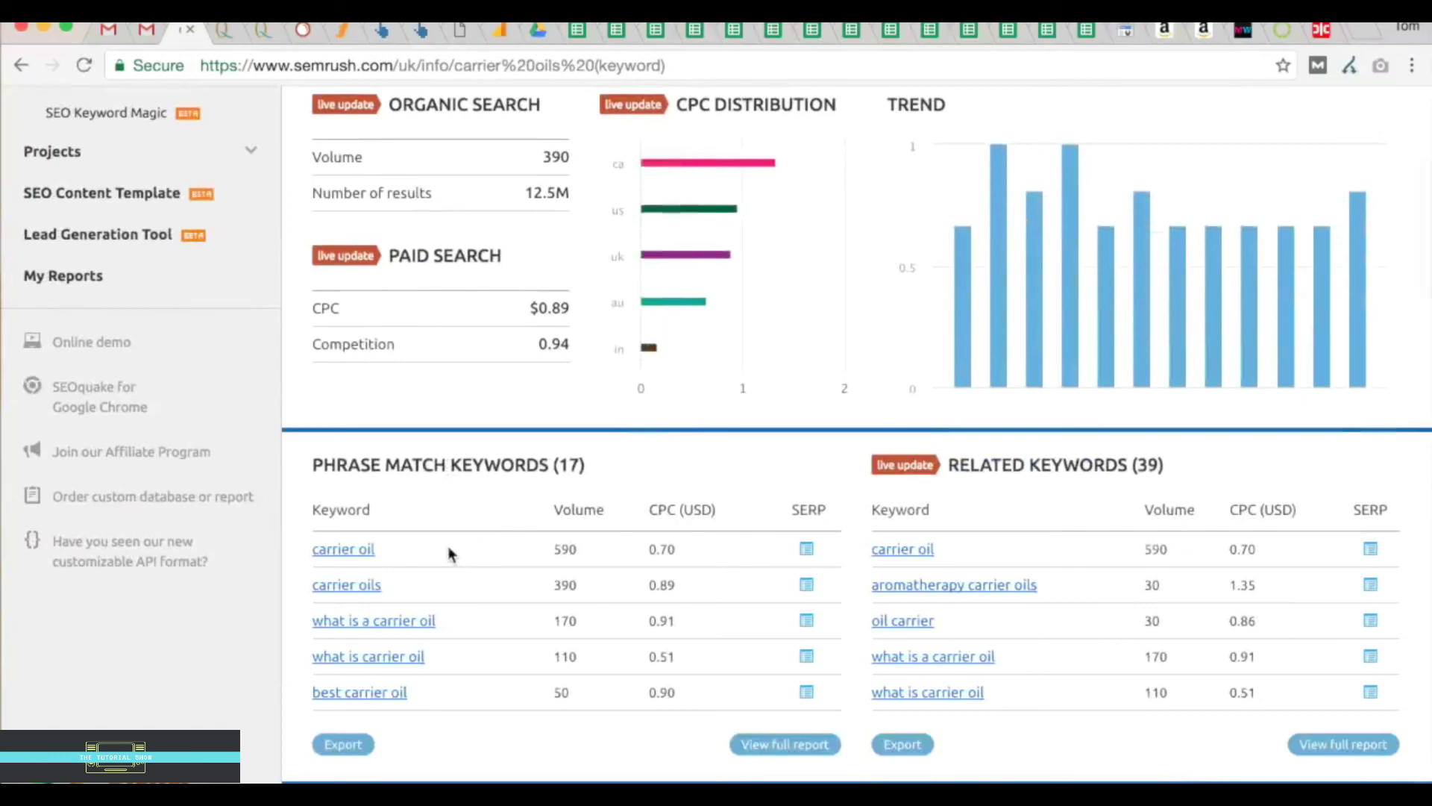
scroll(450, 552, "down", 7)
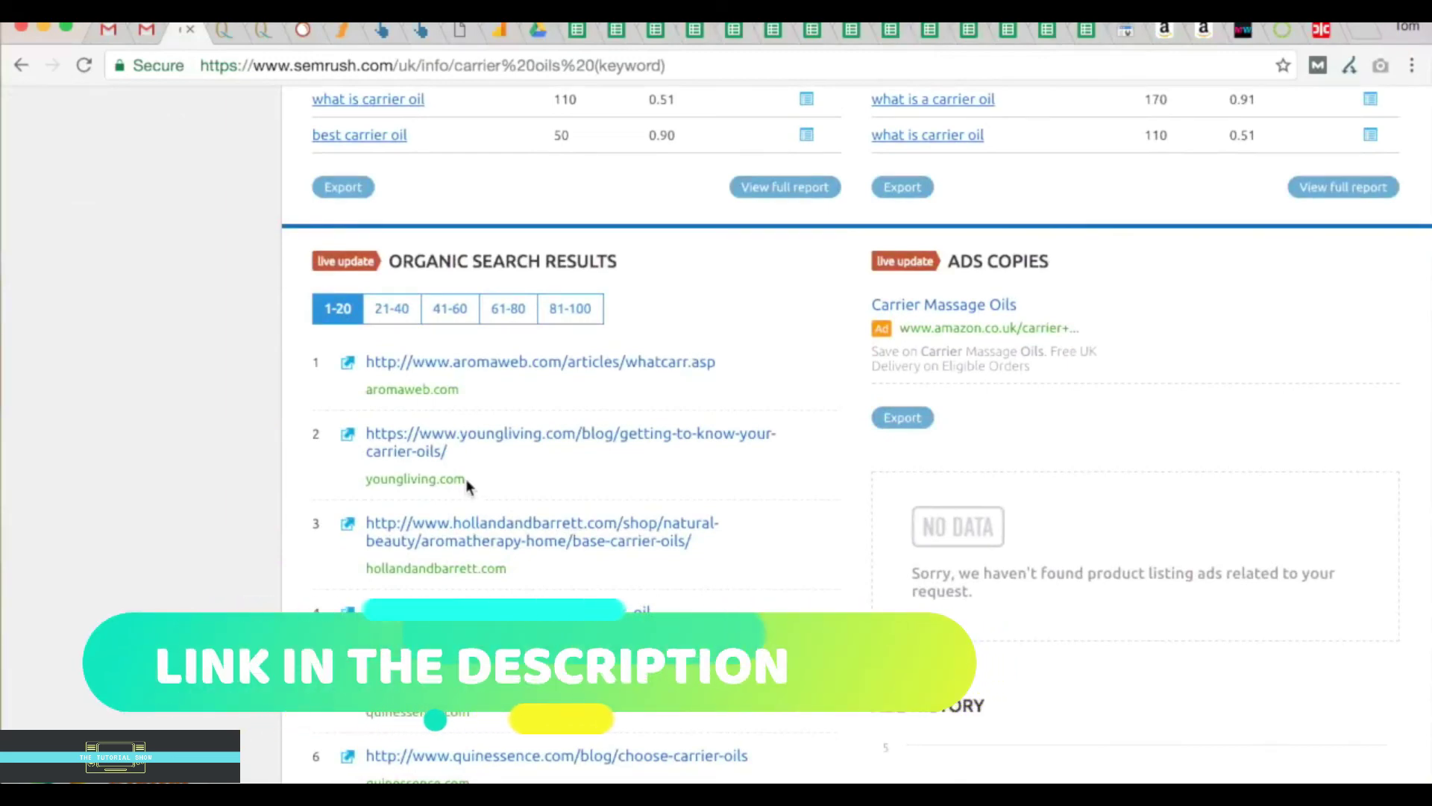
scroll(466, 483, "up", 5)
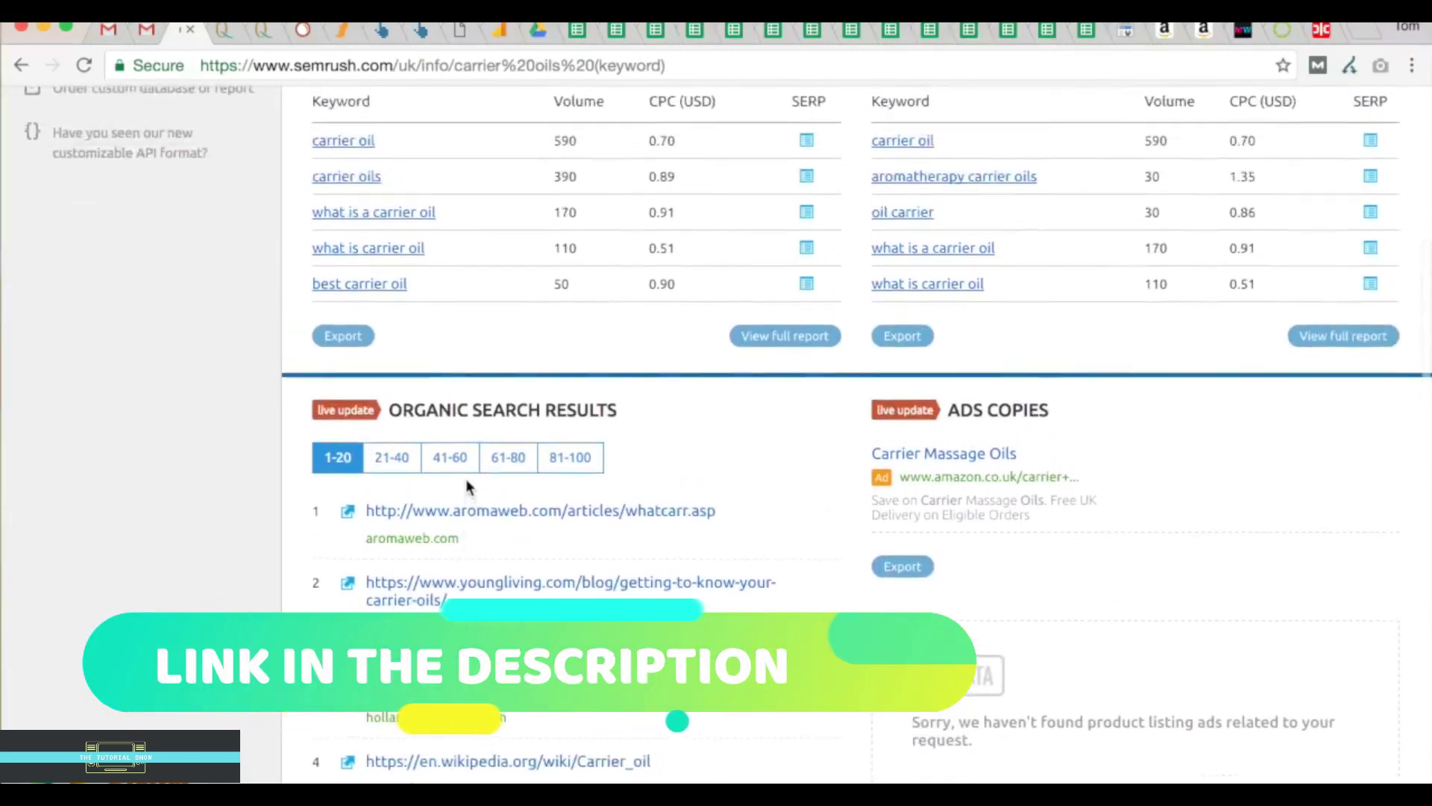
scroll(468, 488, "up", 7)
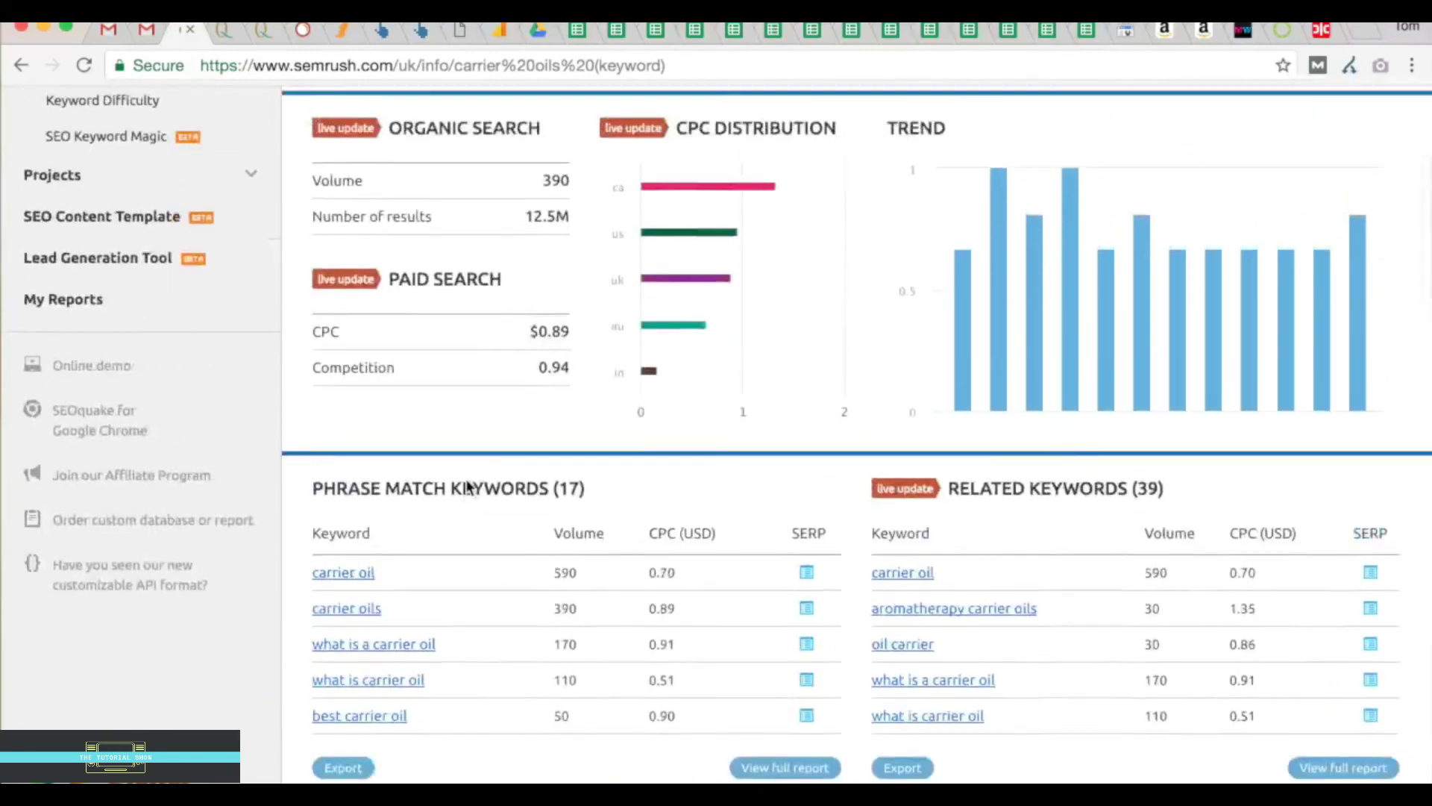
scroll(468, 489, "up", 1)
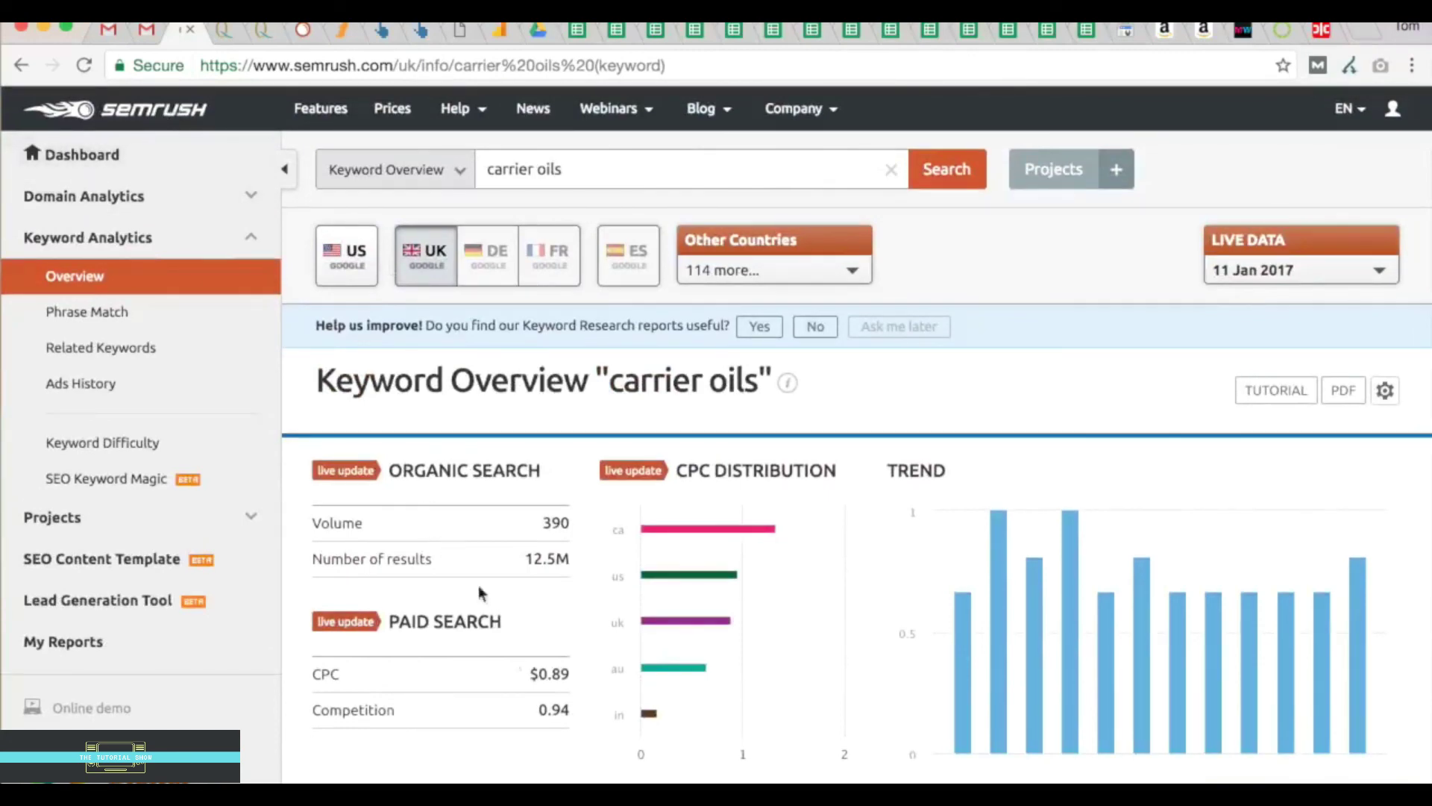
scroll(507, 636, "down", 2)
scroll(512, 656, "up", 2)
Go back to Ahrefs' dofollow backlinks for quinessence.com/carrier-oils, topped by CastorOil.in's Plant Oils page at DR 45
left_click(420, 31)
scroll(406, 450, "up", 6)
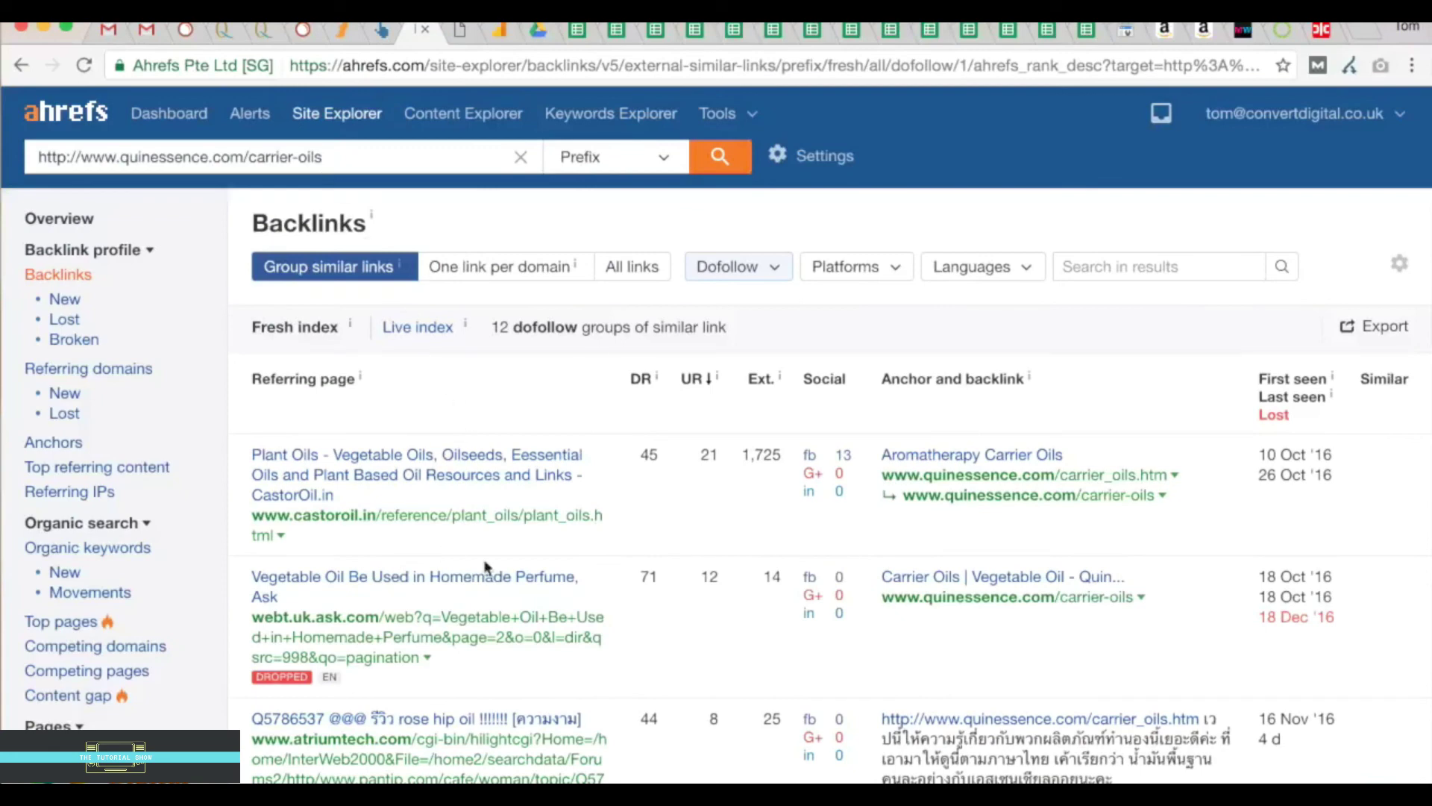
scroll(485, 566, "down", 2)
scroll(485, 567, "up", 2)
scroll(485, 567, "up", 1)
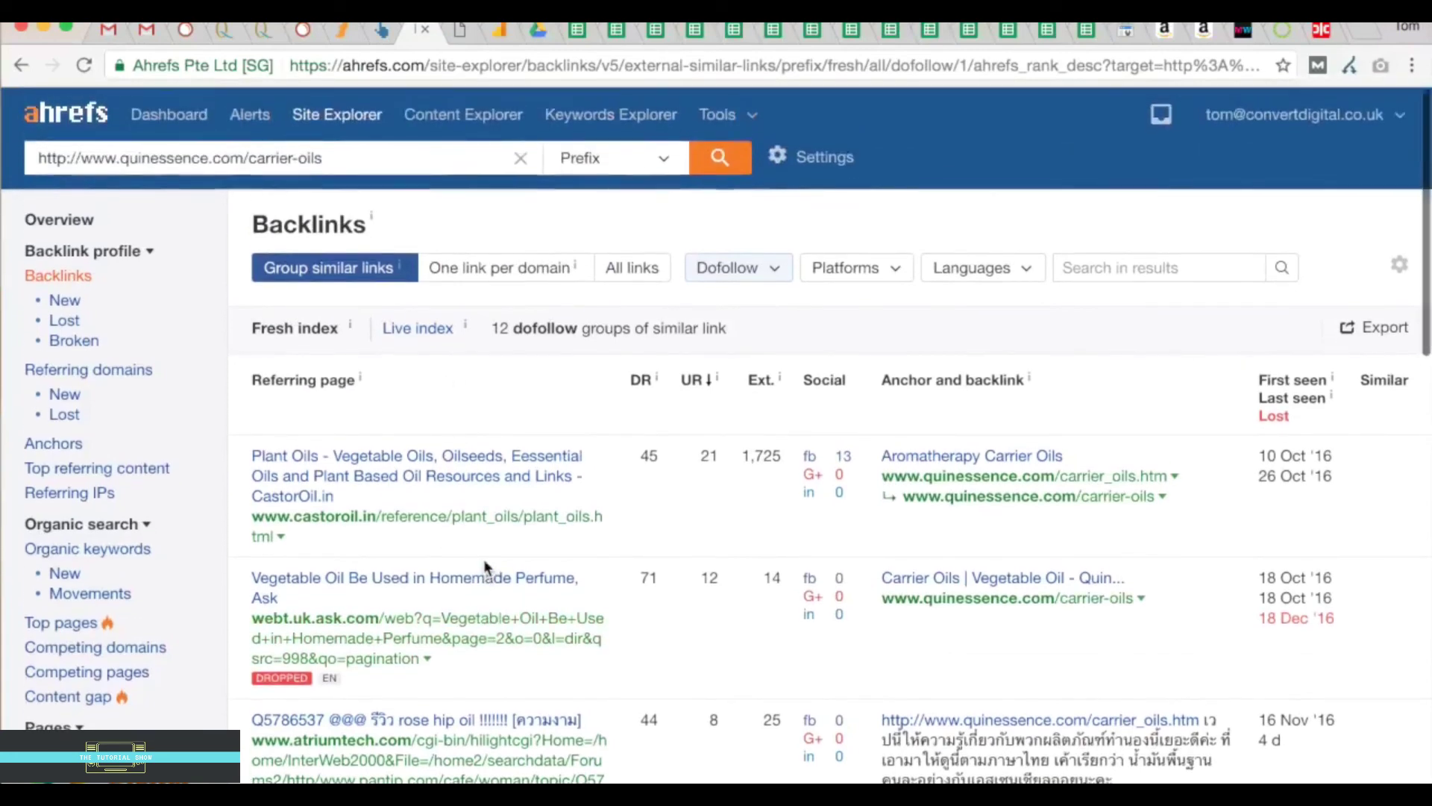